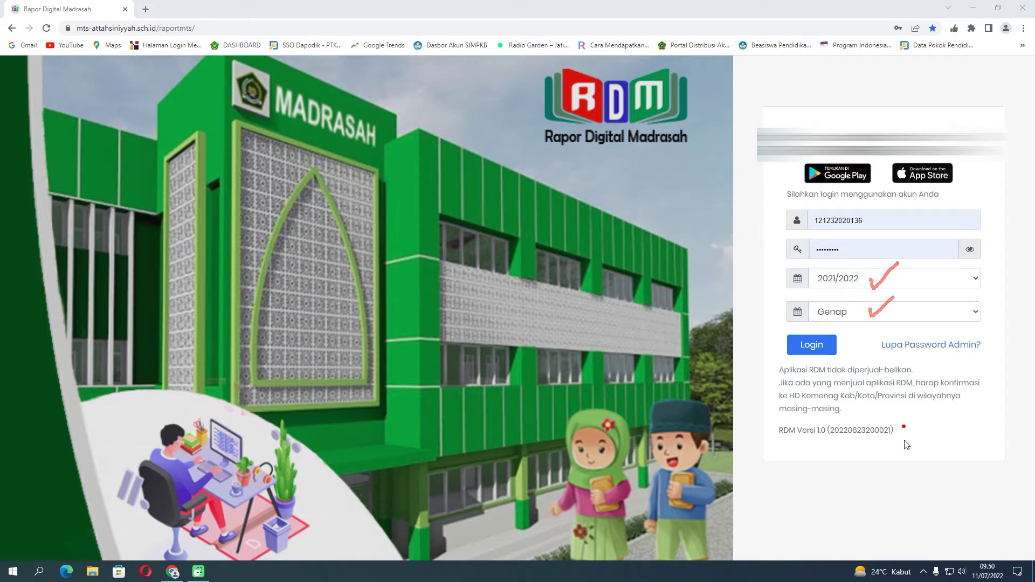
Log in for the 2021/2022 Genap semester and open Kirim Nilai to check each class's report grade submission
left_click(816, 351)
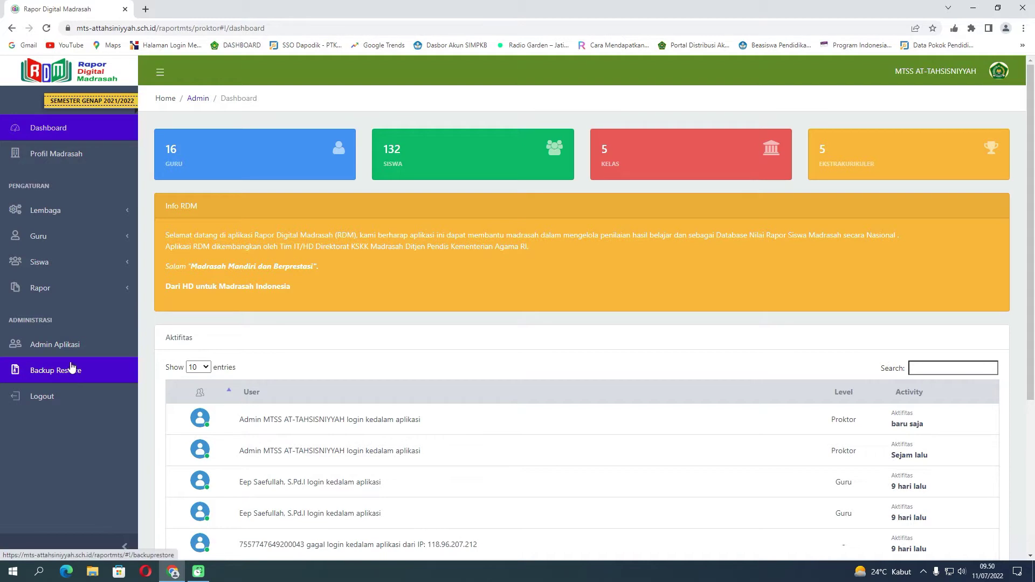
left_click(75, 299)
left_click(53, 420)
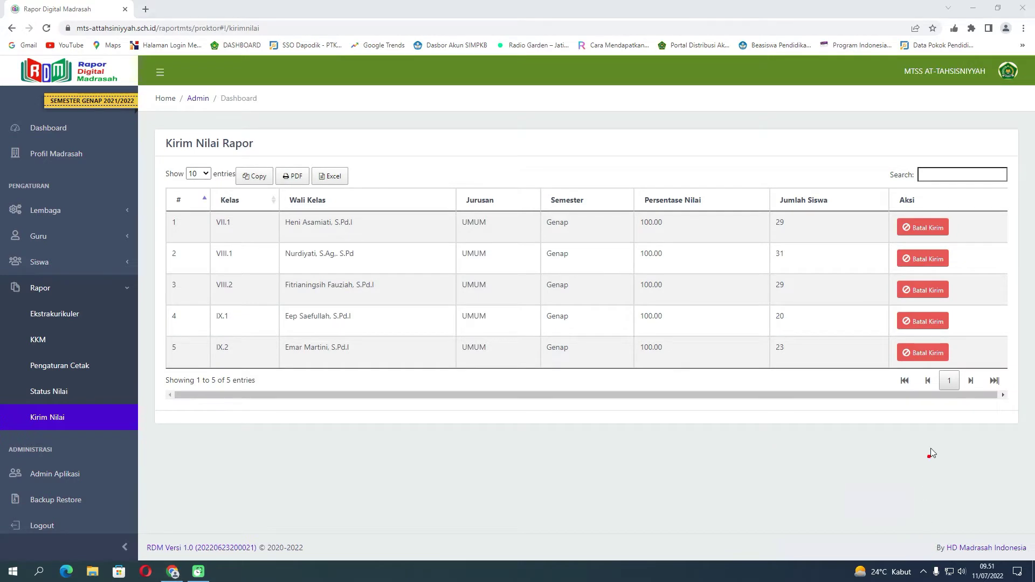
mouse_move(961, 223)
left_mouse_down()
mouse_move(968, 233)
mouse_move(984, 218)
mouse_move(979, 261)
mouse_move(992, 249)
left_mouse_up()
mouse_move(976, 286)
left_mouse_down()
mouse_move(997, 287)
mouse_move(1001, 314)
mouse_move(985, 350)
mouse_move(1000, 336)
left_mouse_up()
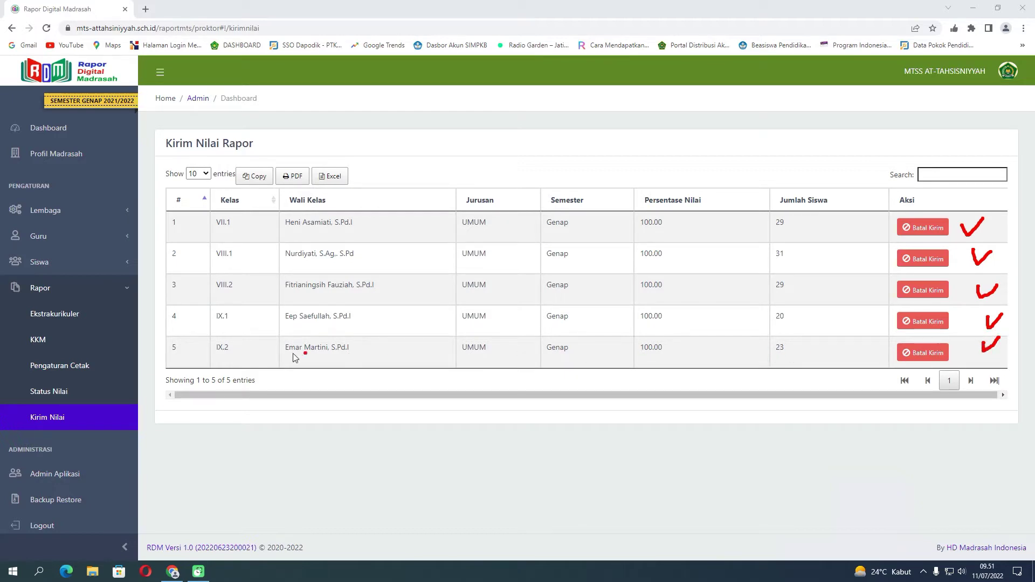
left_click_drag(80, 397, 121, 381)
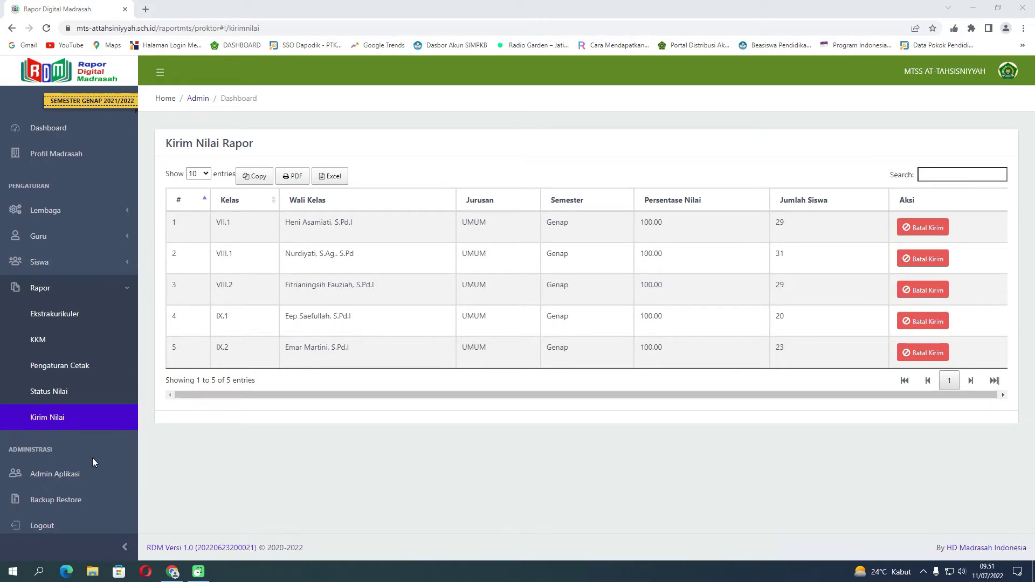
Create a new backup of the application data under Backup Restore and download the backup file
left_click(77, 500)
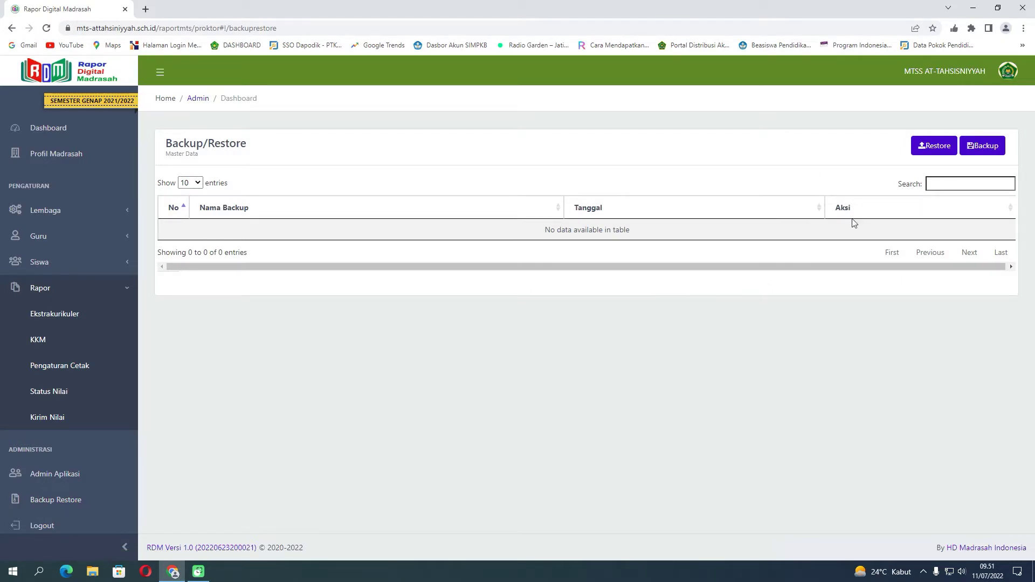
left_click(982, 146)
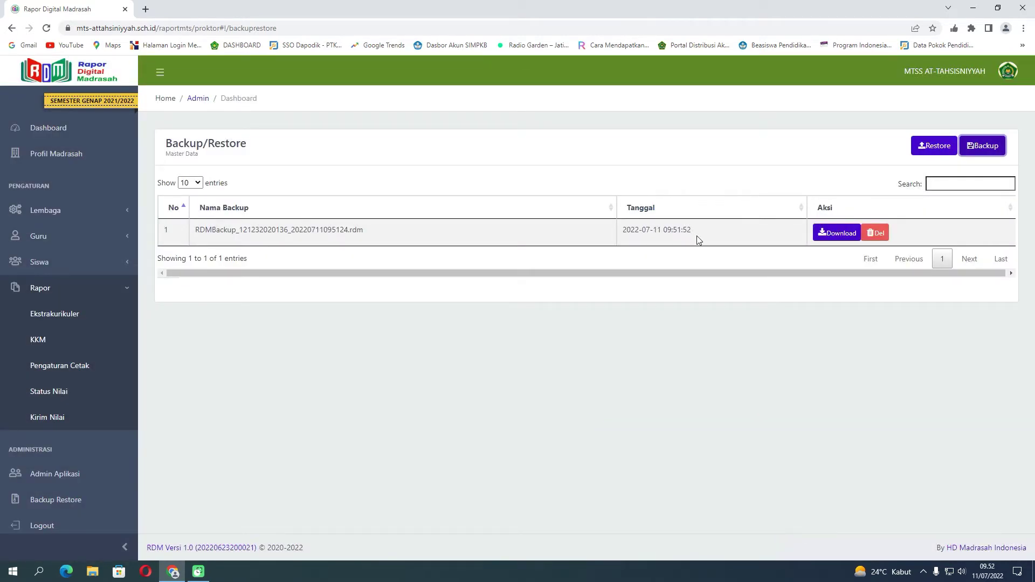
left_click(834, 235)
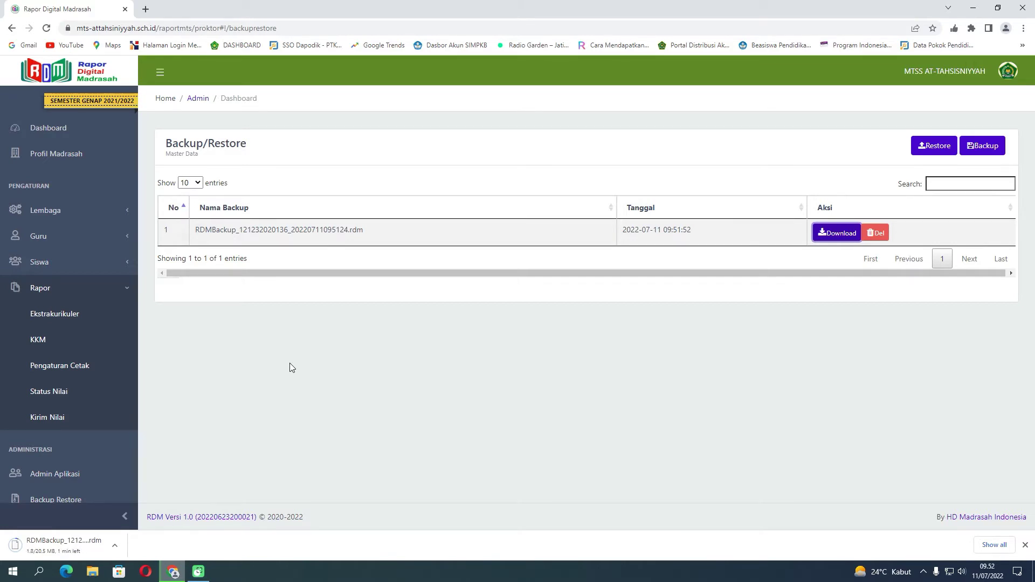
Open Naik Kelas, choose grade VII and class VII.1 as the 2021/2022 origin, and check the available 2022/2023 destination classes
left_click(85, 269)
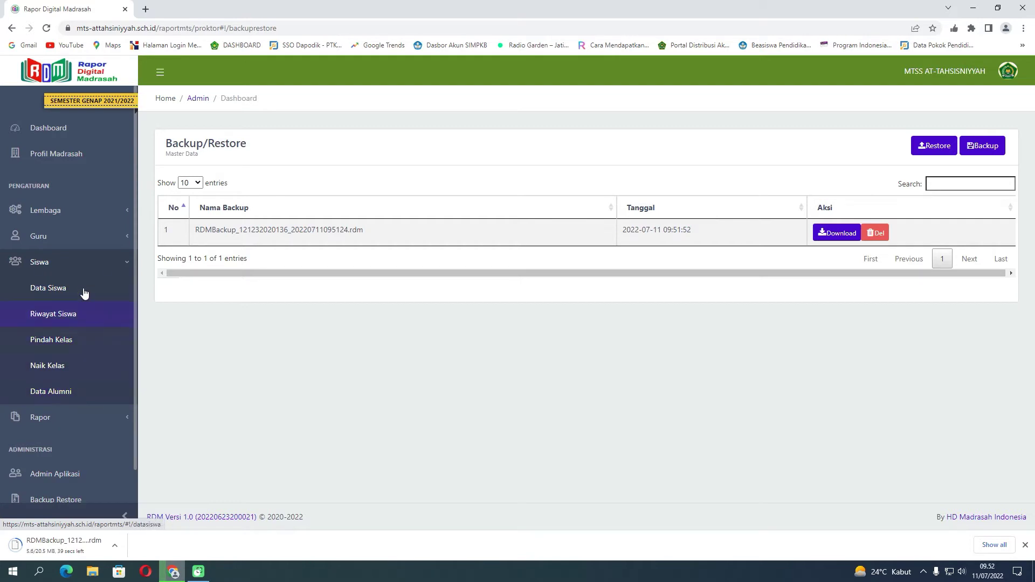
left_click(74, 369)
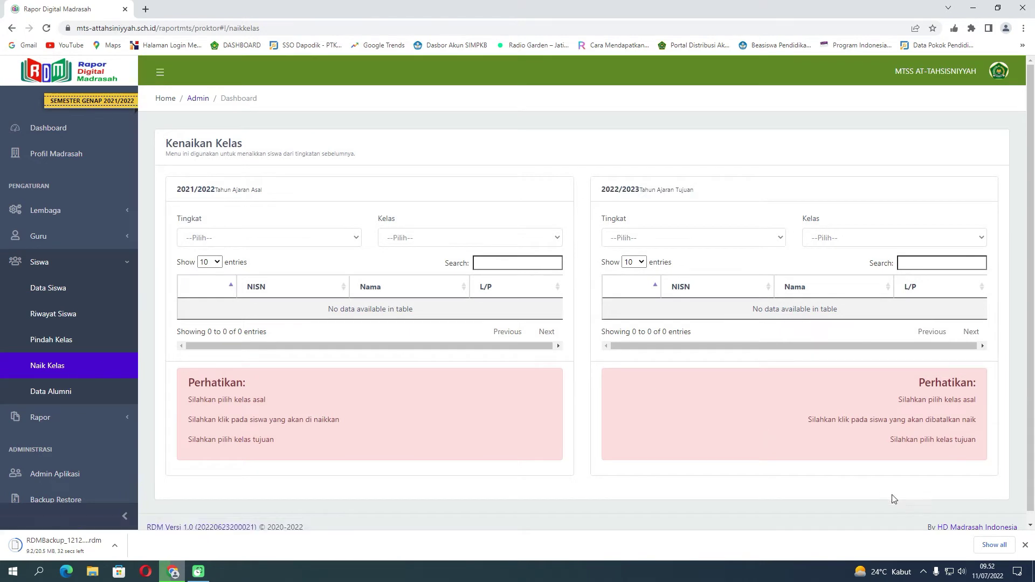
mouse_move(284, 190)
left_mouse_down()
mouse_move(228, 169)
mouse_move(171, 186)
mouse_move(208, 214)
mouse_move(285, 191)
left_mouse_up()
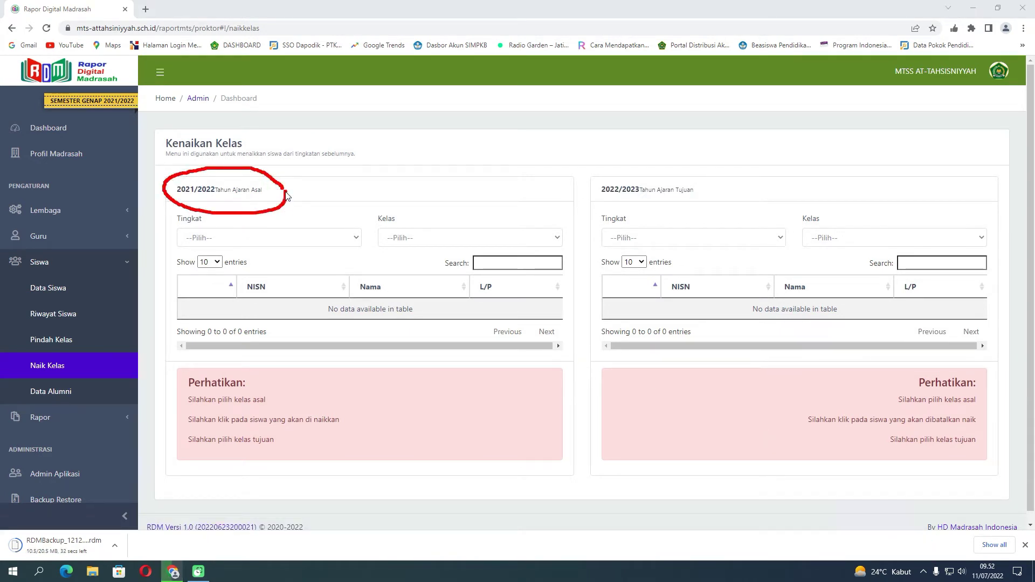
mouse_move(698, 193)
left_mouse_down()
mouse_move(711, 175)
mouse_move(587, 175)
mouse_move(620, 211)
mouse_move(709, 197)
left_mouse_up()
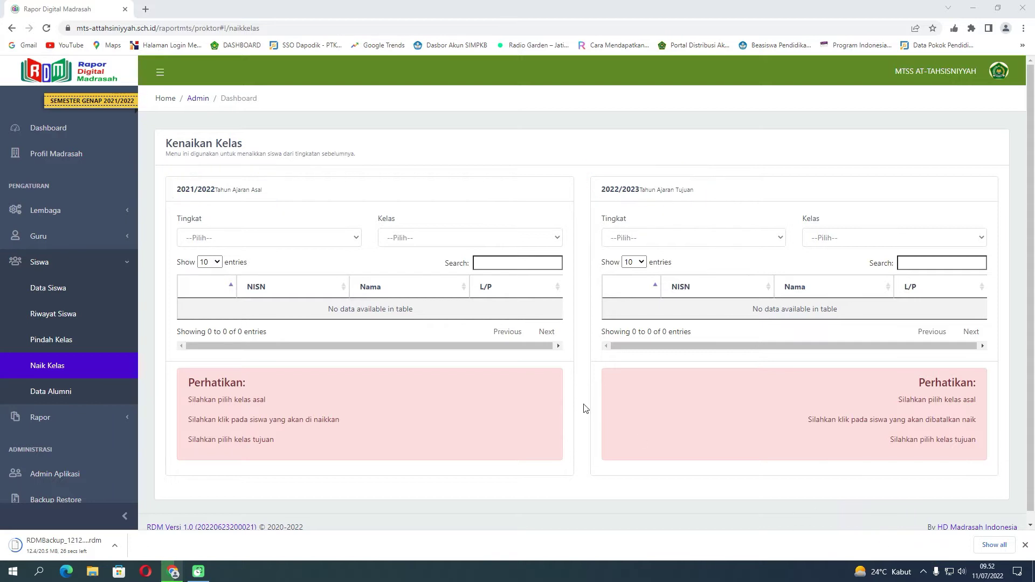
left_click(349, 238)
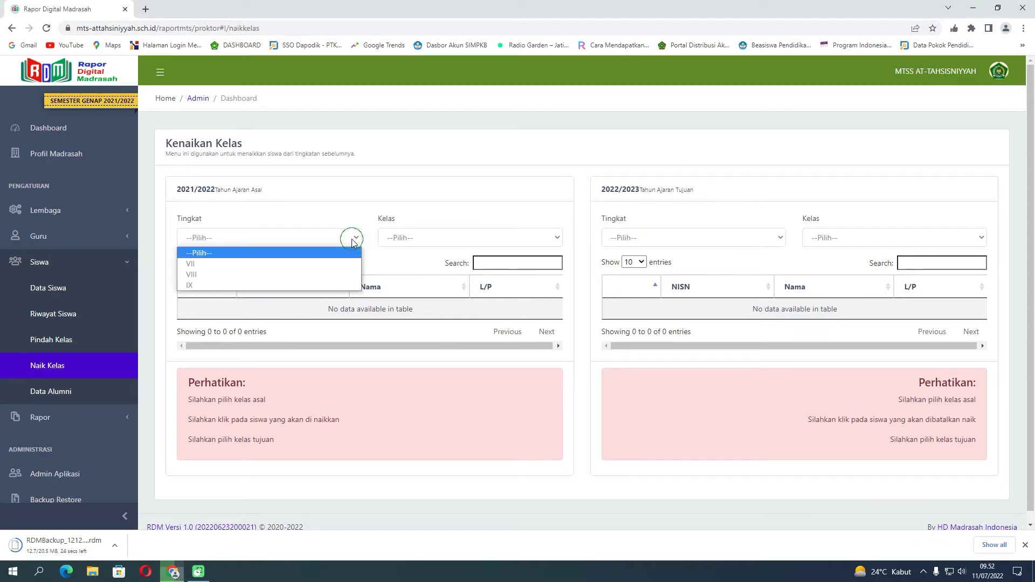
left_click(311, 263)
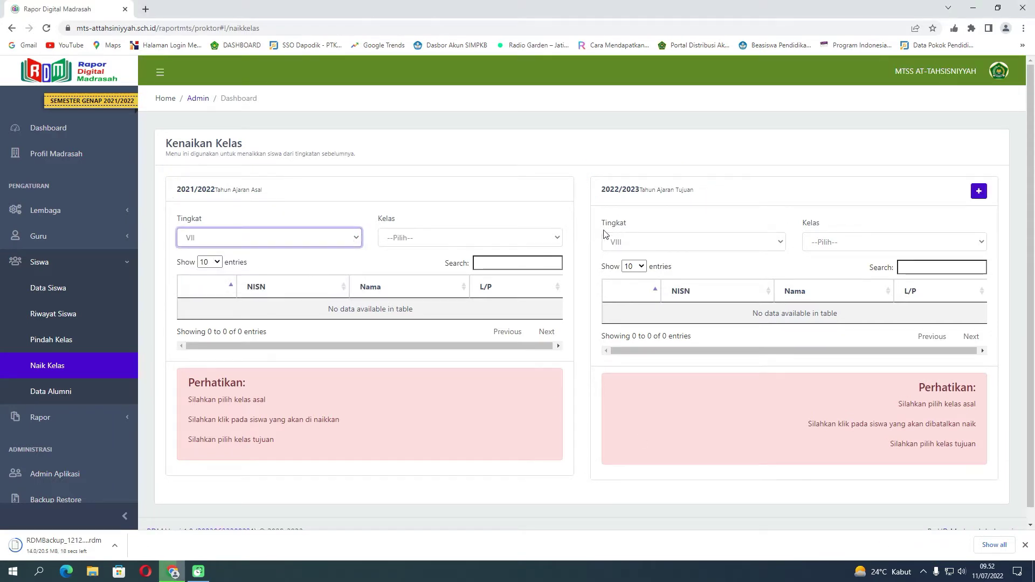
left_click(545, 241)
left_click(465, 262)
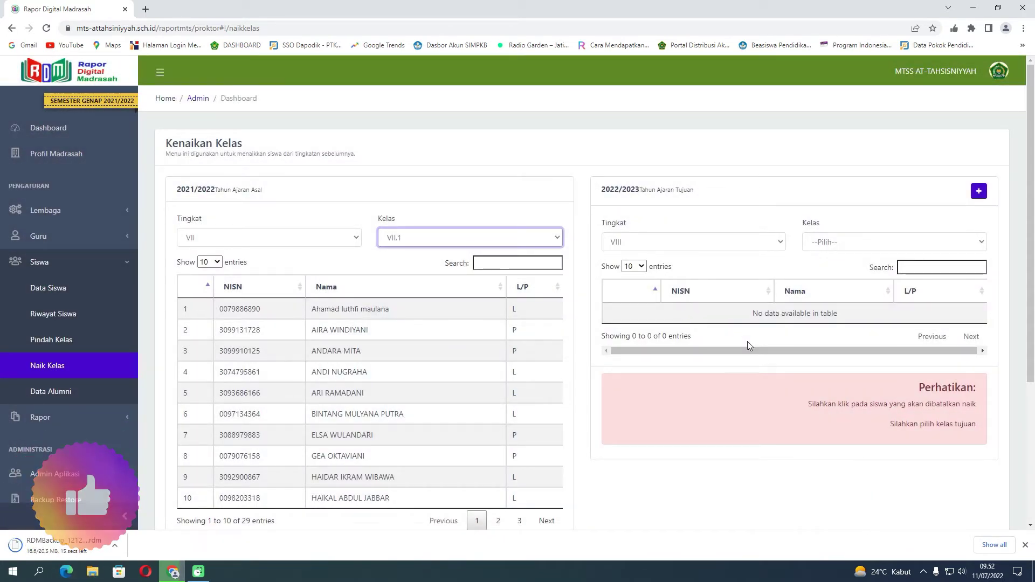
left_click(826, 242)
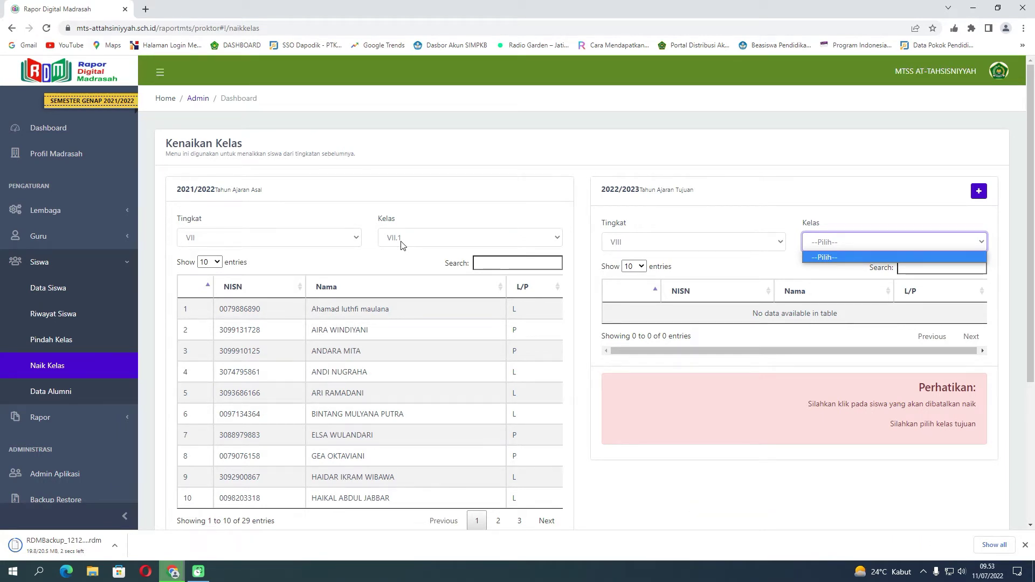
left_click(978, 191)
left_click(557, 125)
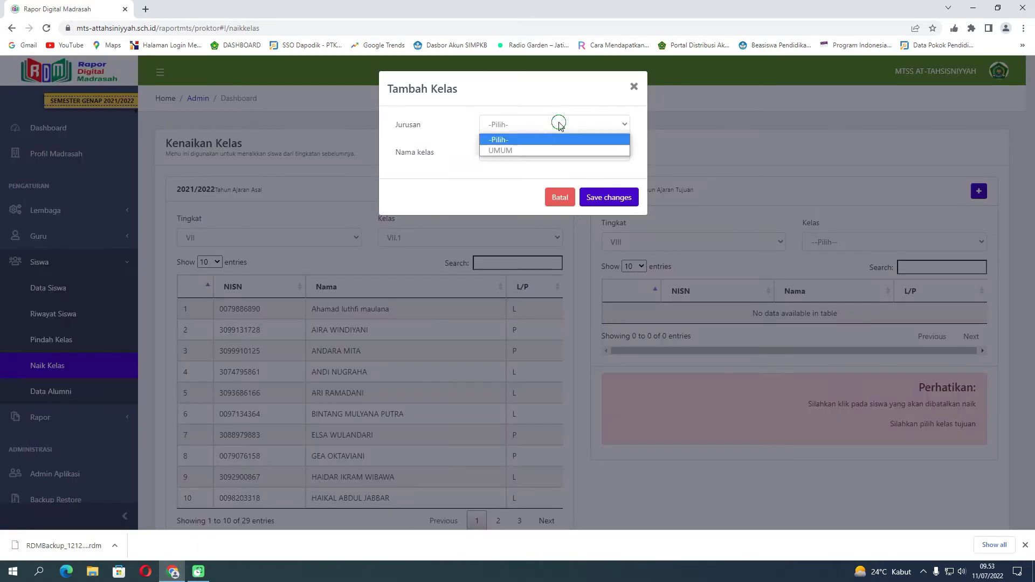
left_click(539, 150)
left_click(541, 152)
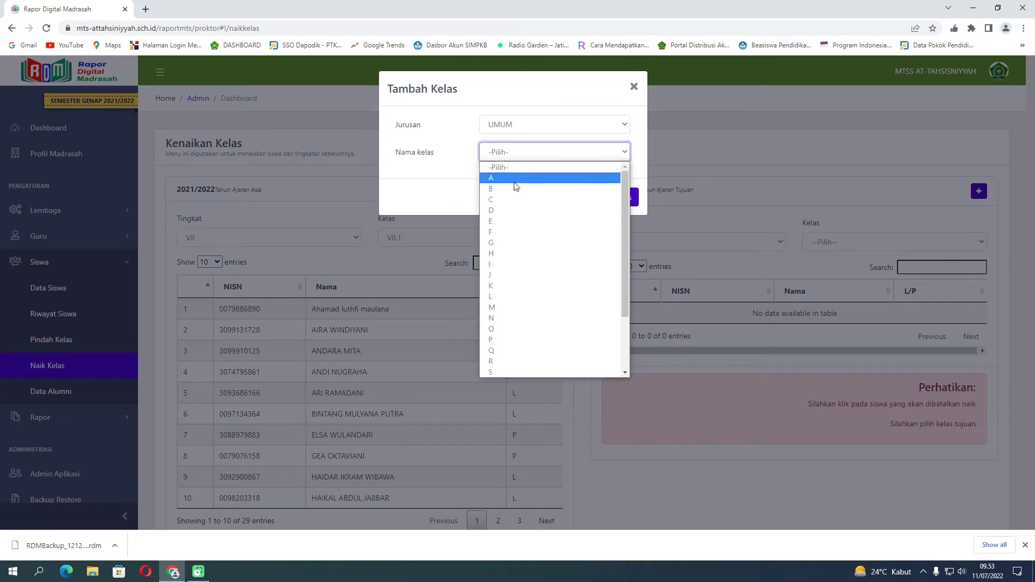
left_click_drag(627, 264, 632, 335)
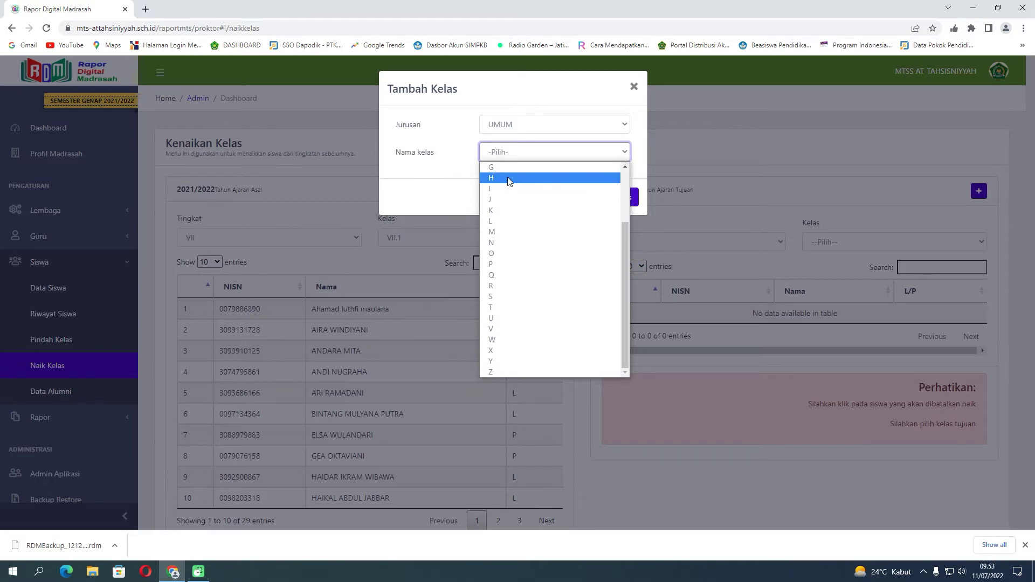
left_click(574, 105)
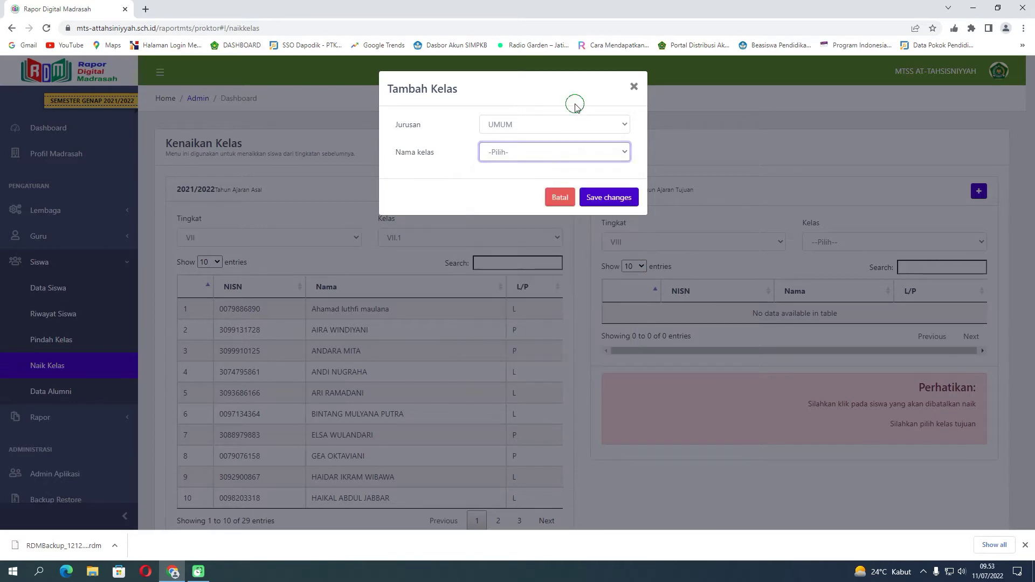
left_click(634, 87)
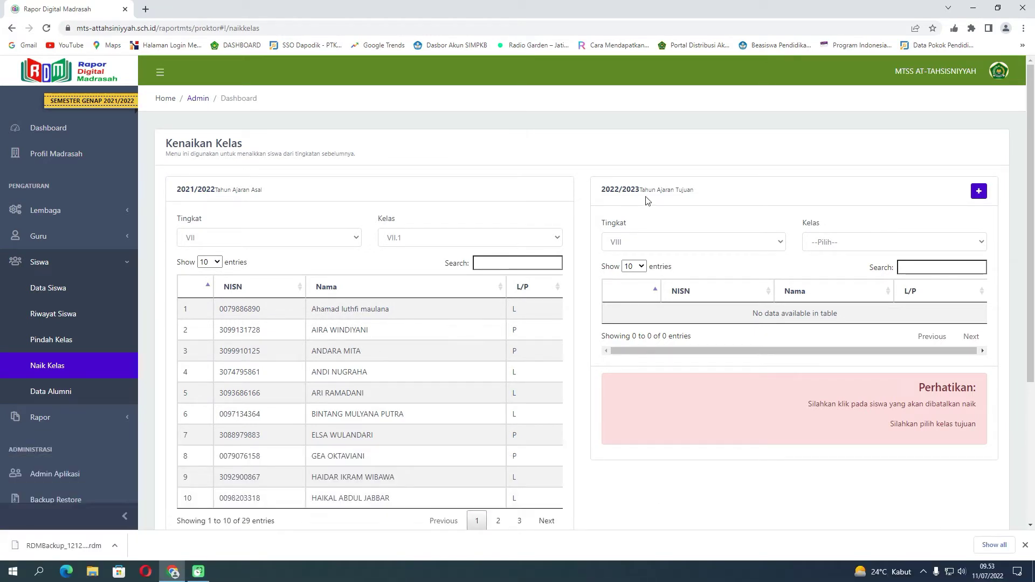
Open Data Siswa and list the students of grade VII, class VII.1
left_click(489, 237)
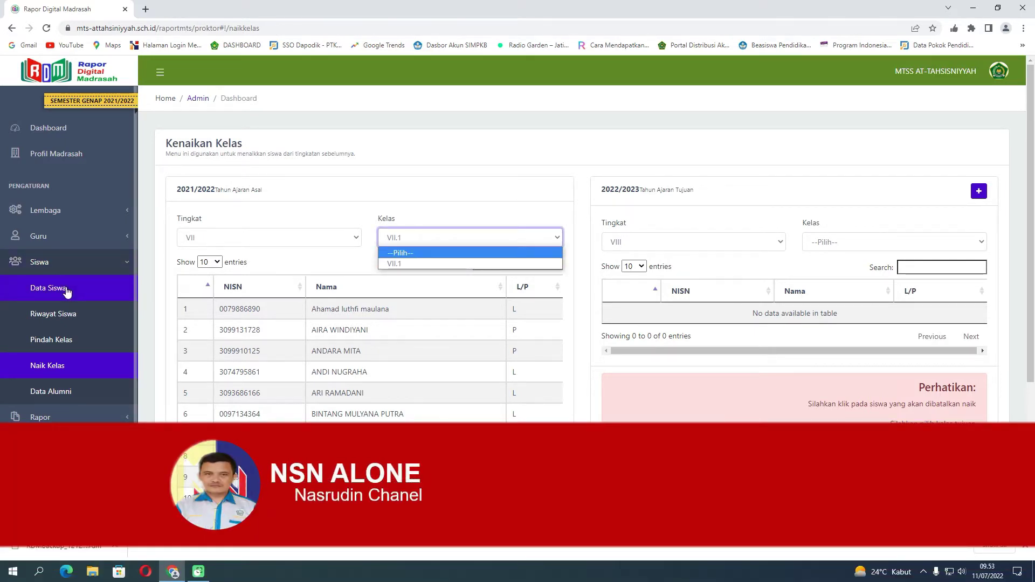
left_click(73, 289)
left_click(299, 209)
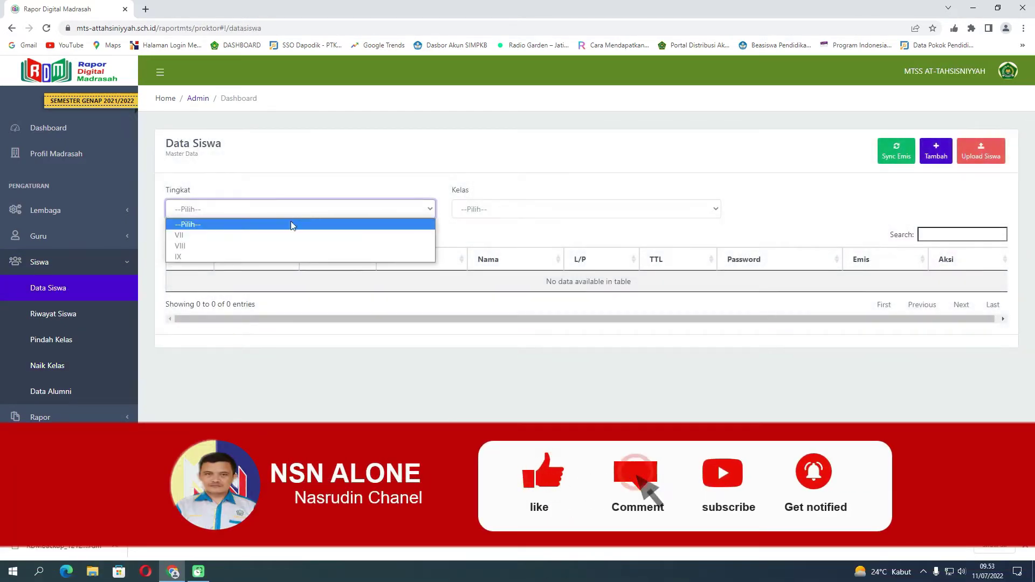
left_click(283, 236)
left_click(478, 210)
left_click(475, 235)
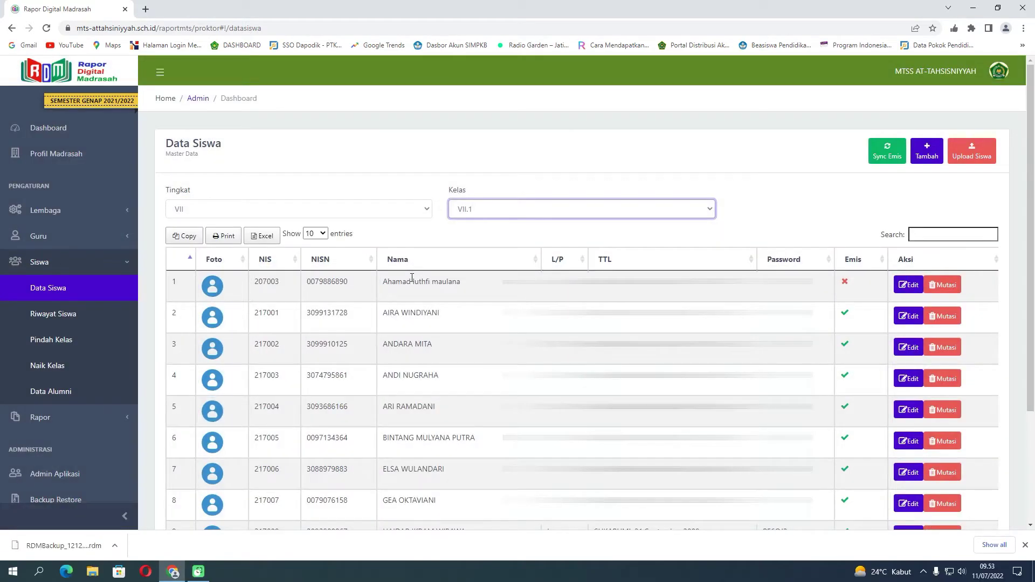
Check how the existing classes are named for grades VII, VIII and IX in Data Siswa
left_click(472, 211)
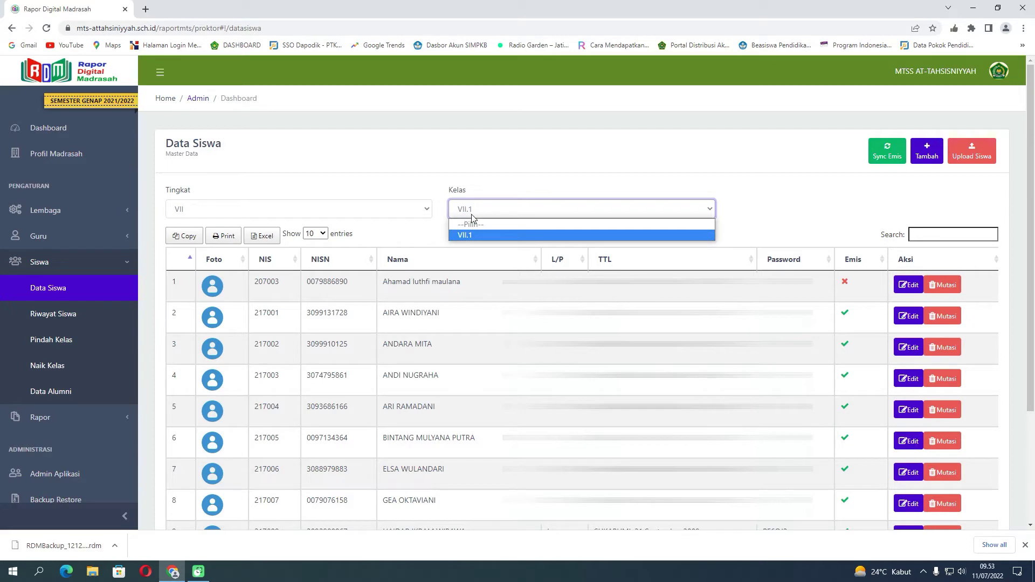
left_click(401, 213)
left_click(352, 245)
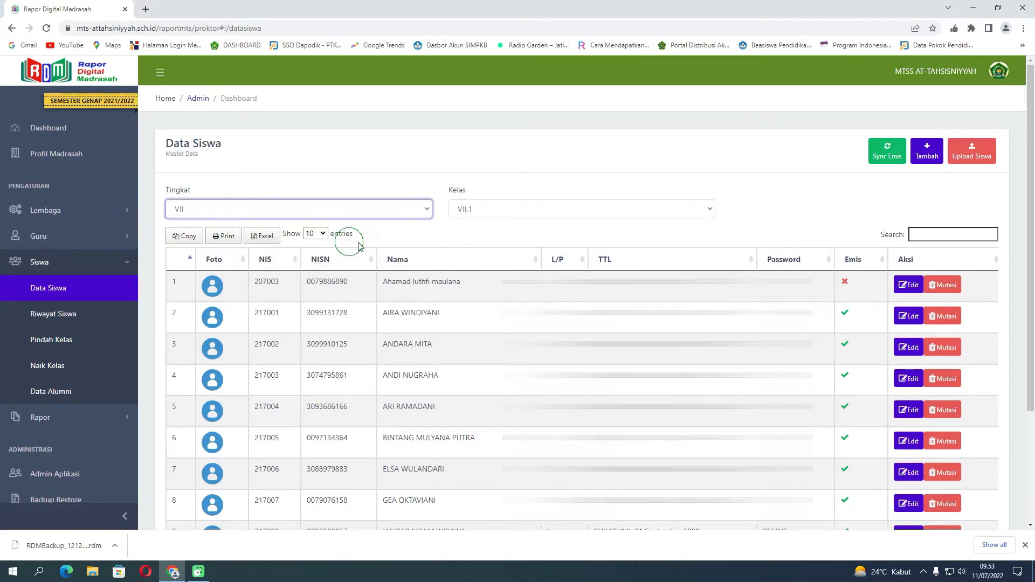
left_click(490, 211)
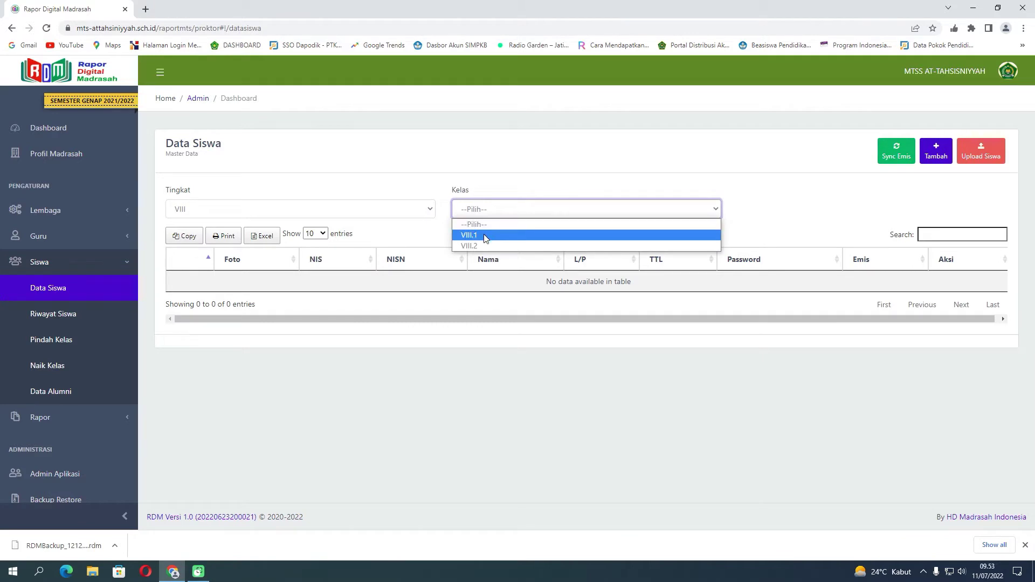
left_click(389, 212)
left_click(341, 252)
left_click(341, 211)
left_click(326, 257)
left_click(459, 215)
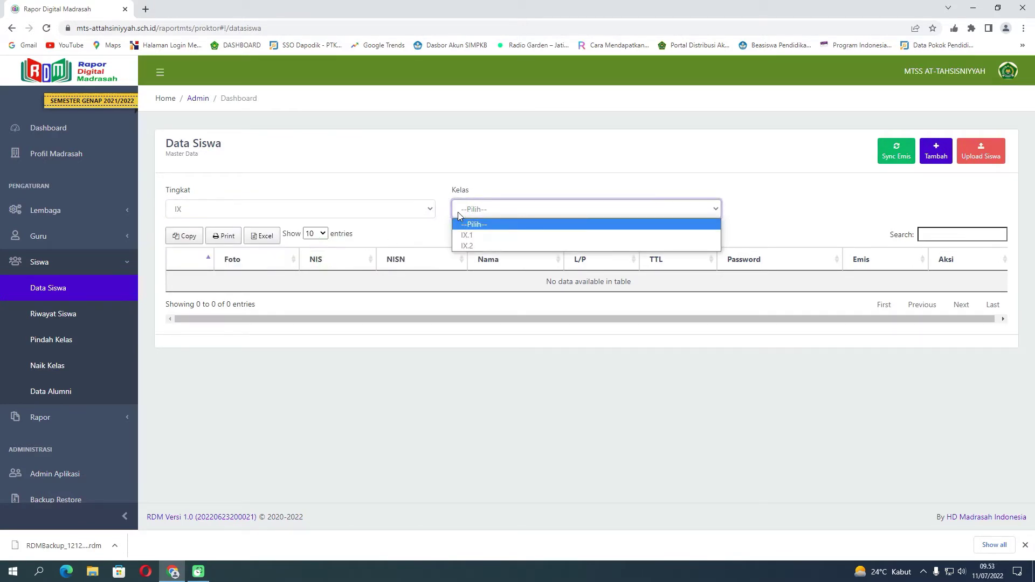
left_click(399, 210)
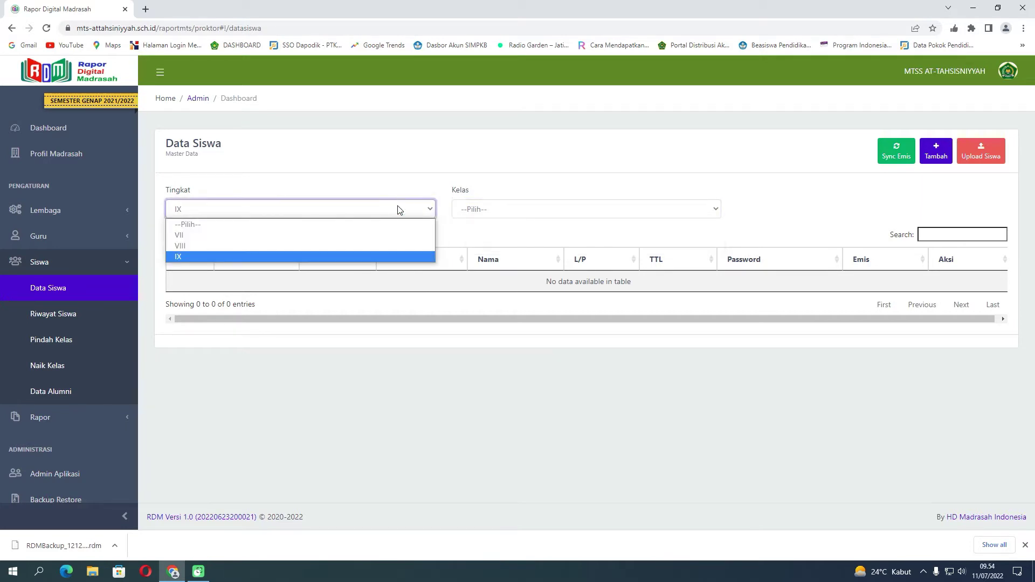
left_click(342, 235)
left_click(353, 212)
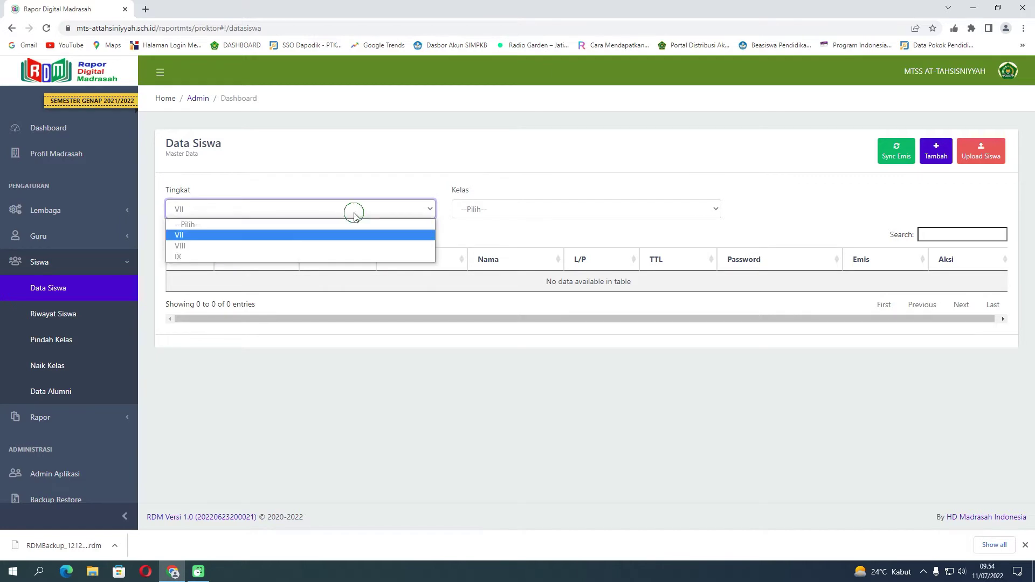
left_click(324, 243)
left_click(480, 212)
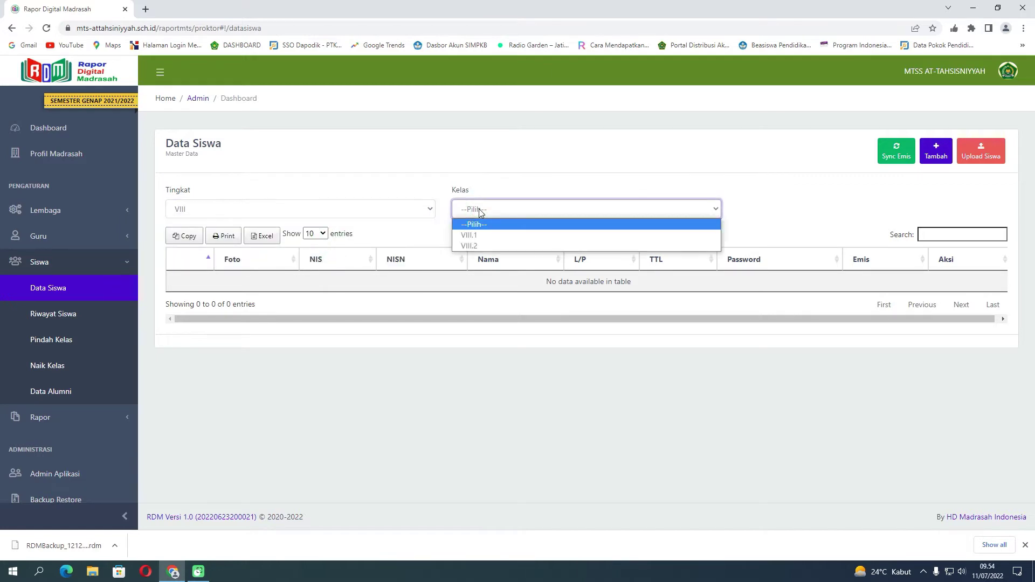
left_click(284, 357)
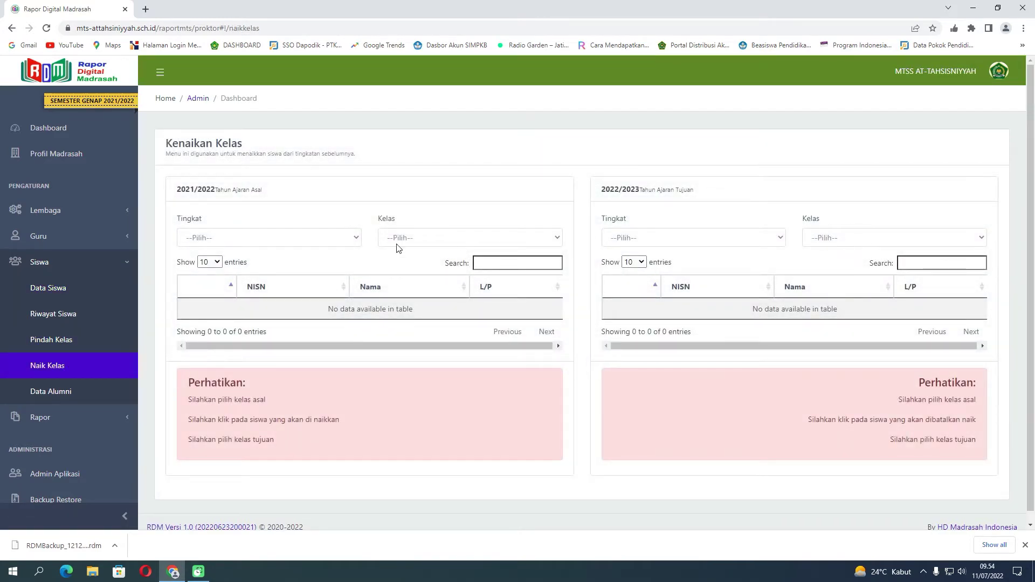
Return to Naik Kelas, select grade VII and class VII.1 as the origin again, and recheck the destination class options
left_click(334, 237)
left_click(317, 264)
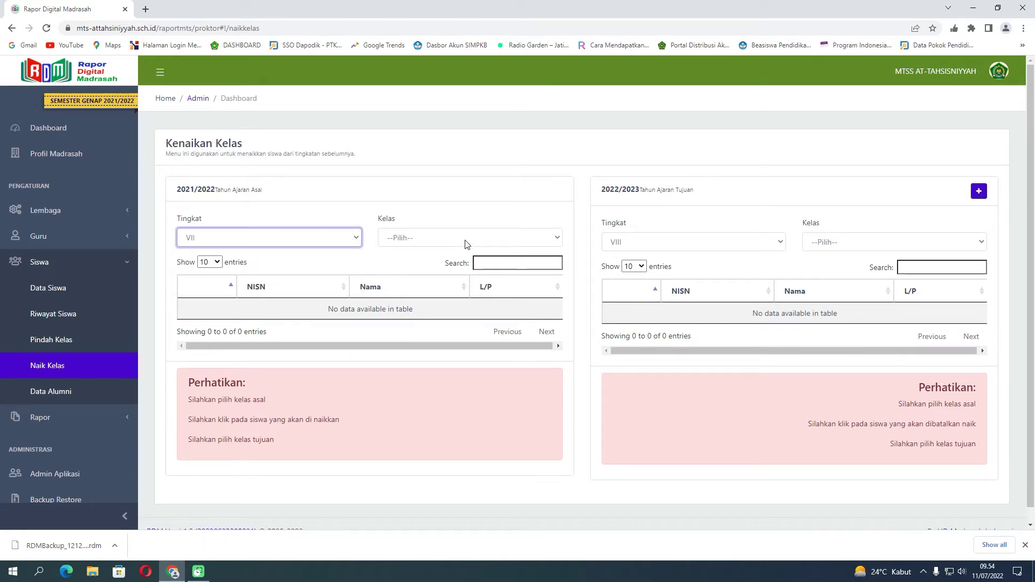
left_click(464, 240)
left_click(449, 264)
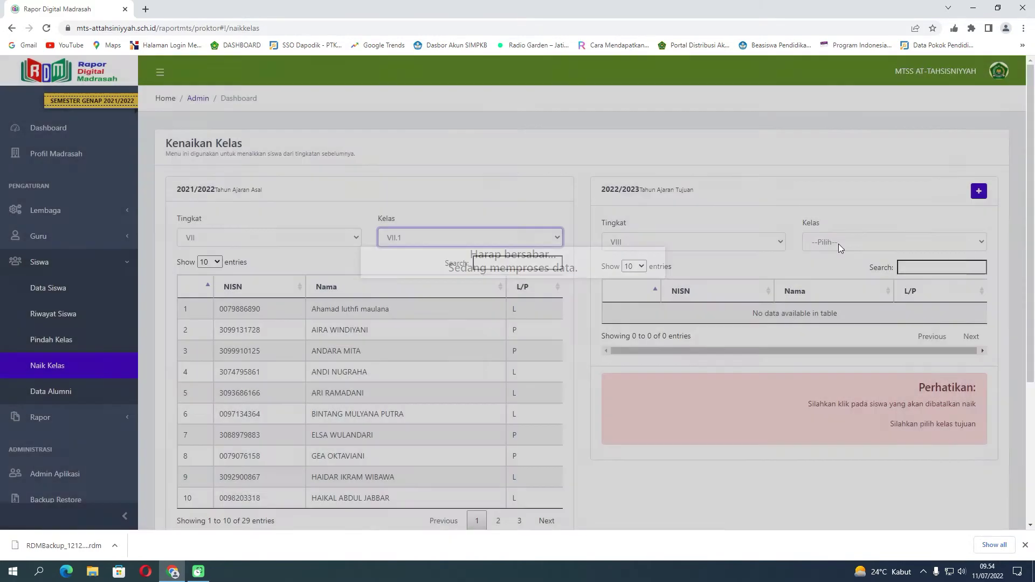
left_click(834, 241)
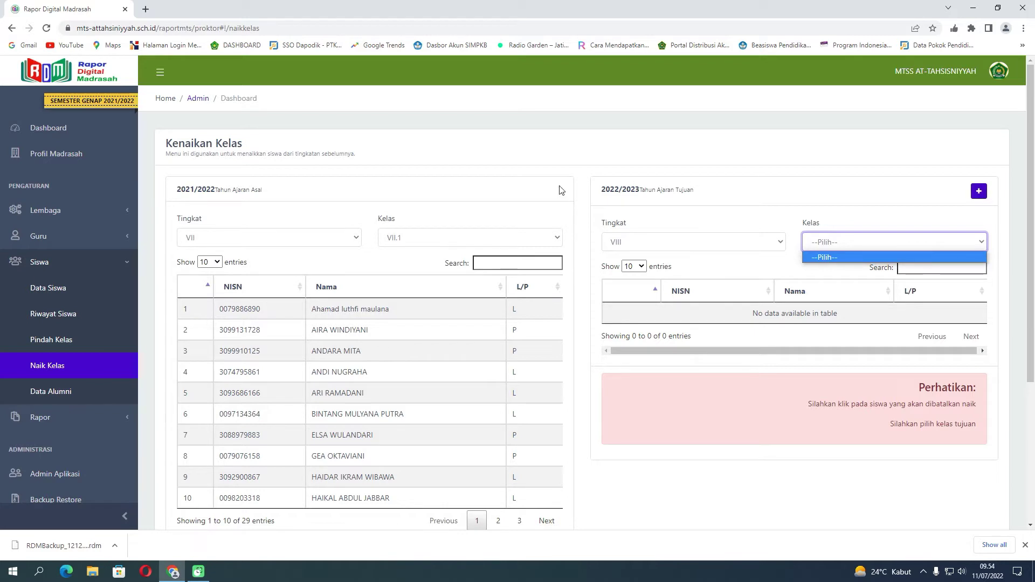
In the Lembaga settings, set the active school year to 2022/2023 and the active semester to Ganjil - Paket, and save
left_click(109, 213)
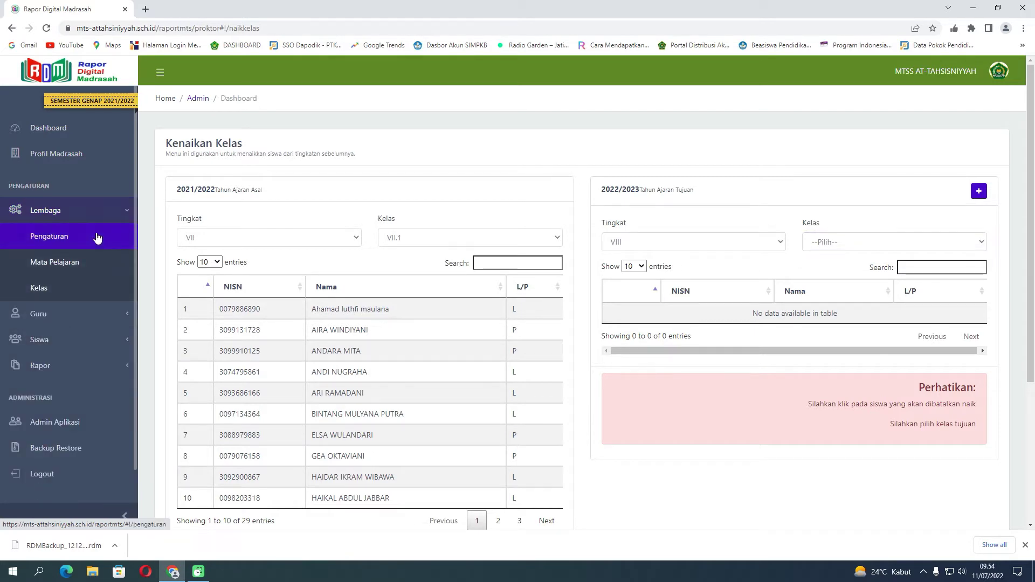
left_click(95, 241)
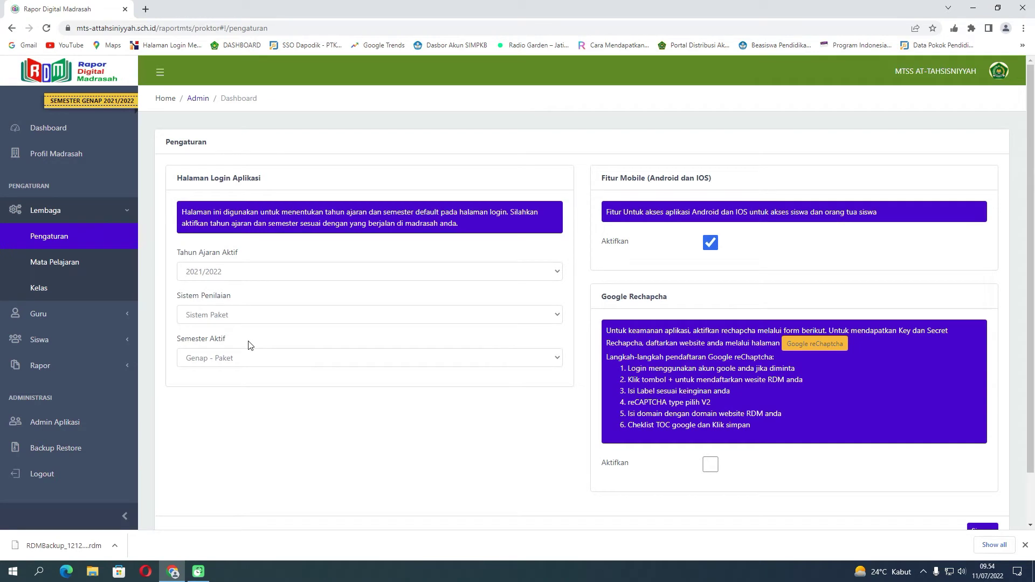
left_click(251, 276)
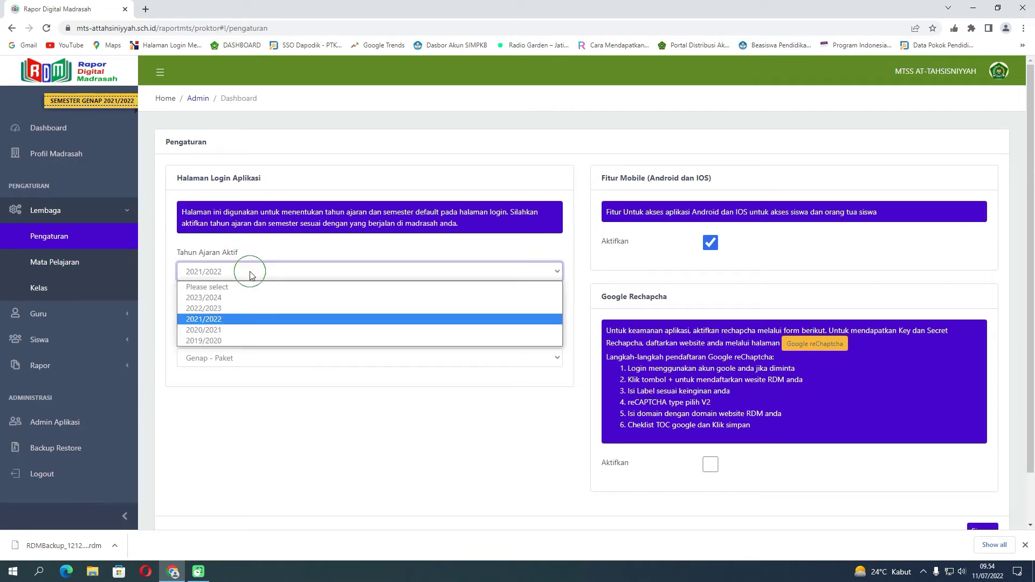
left_click(223, 308)
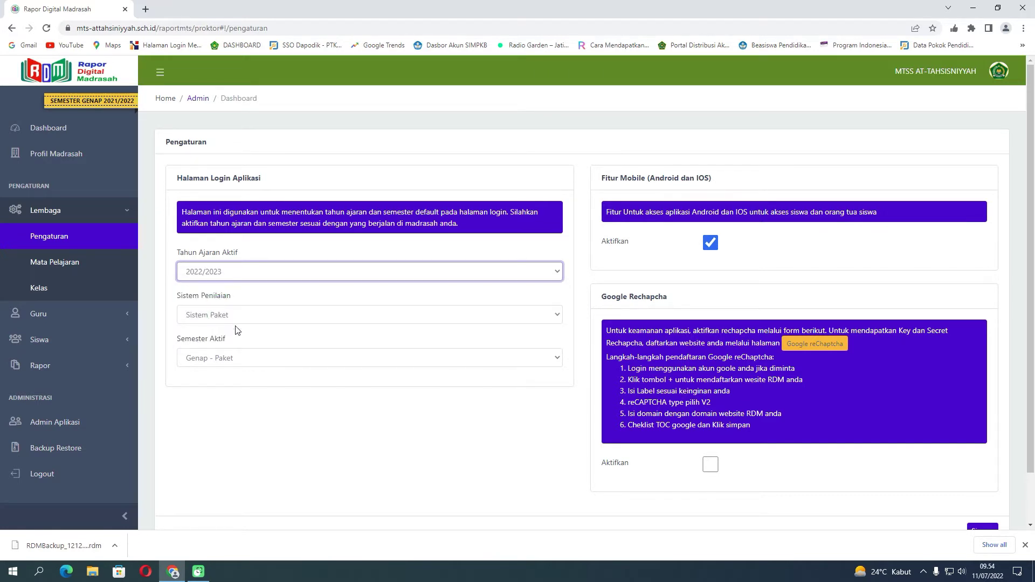
left_click(243, 359)
left_click(233, 384)
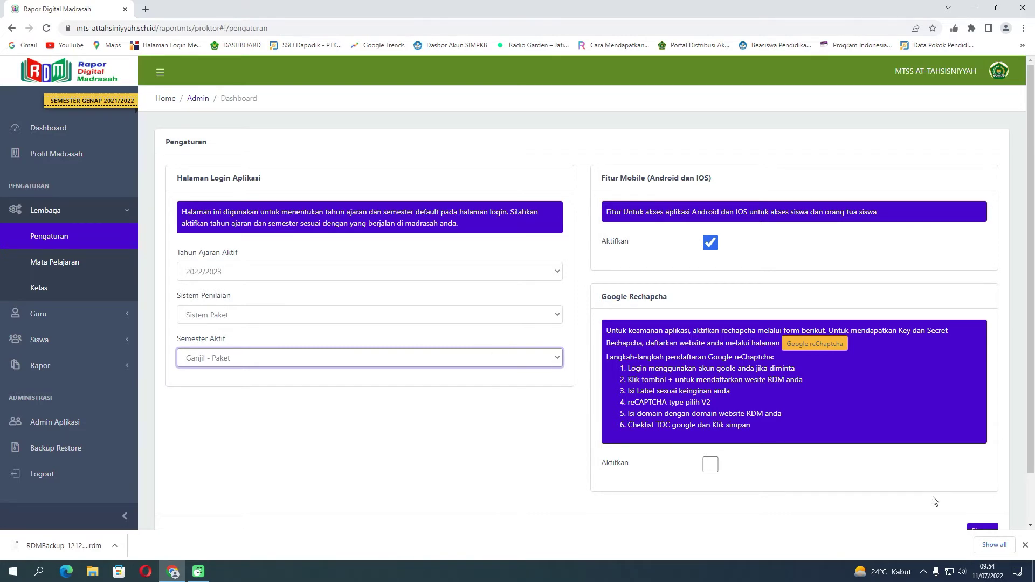
scroll(873, 444, "down", 1)
left_click(970, 480)
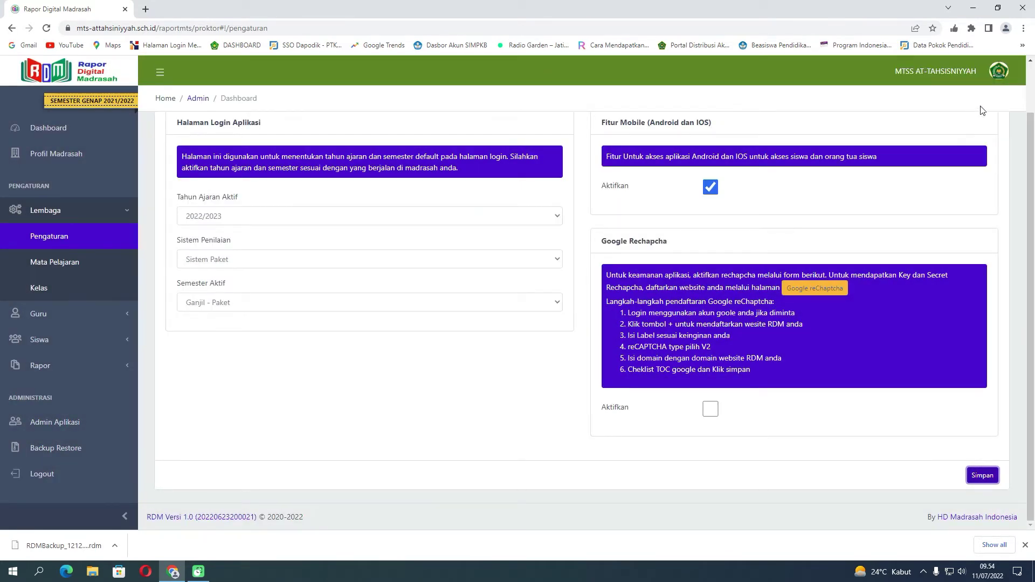
Log out and log back in as admin for school year 2022/2023, semester Ganjil
left_click(998, 70)
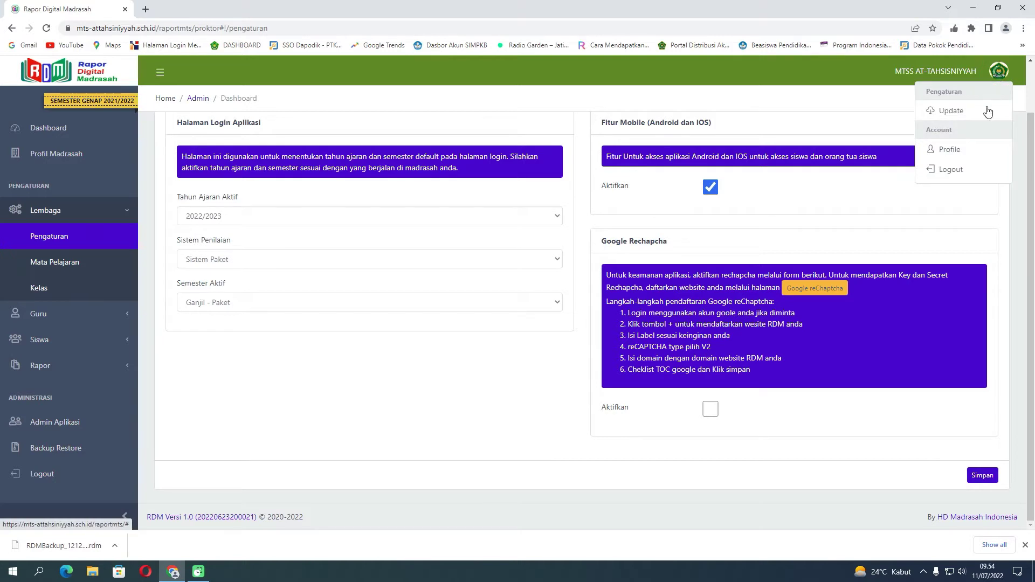
left_click(969, 170)
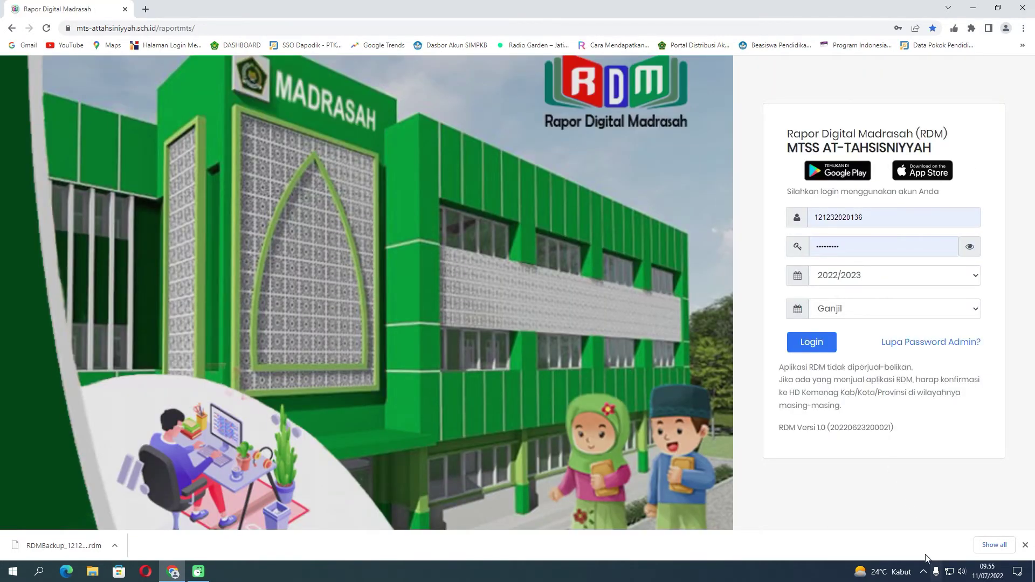
left_click_drag(877, 276, 912, 256)
mouse_move(861, 307)
left_mouse_down()
mouse_move(869, 314)
mouse_move(905, 292)
left_mouse_up()
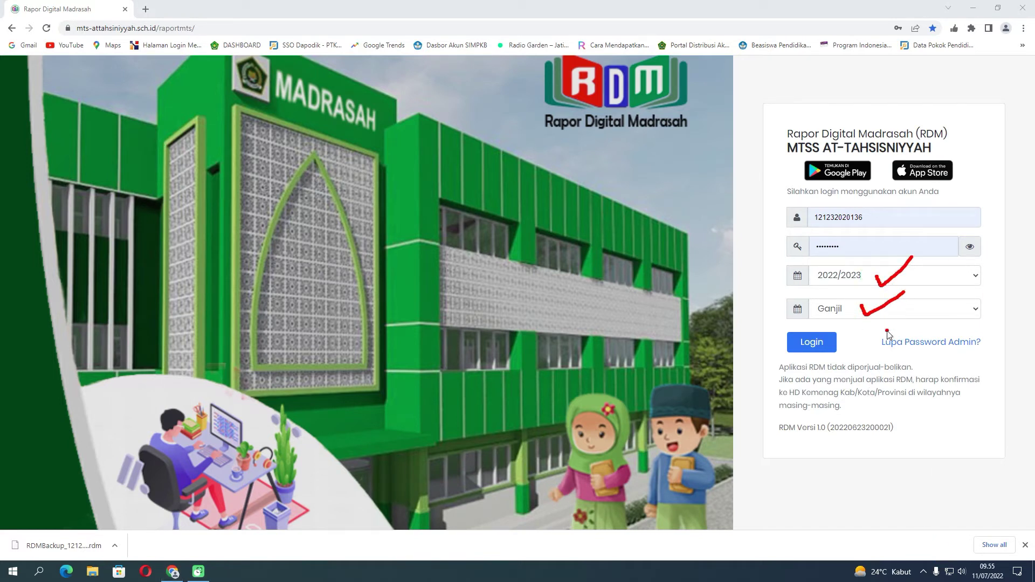
left_click(930, 549)
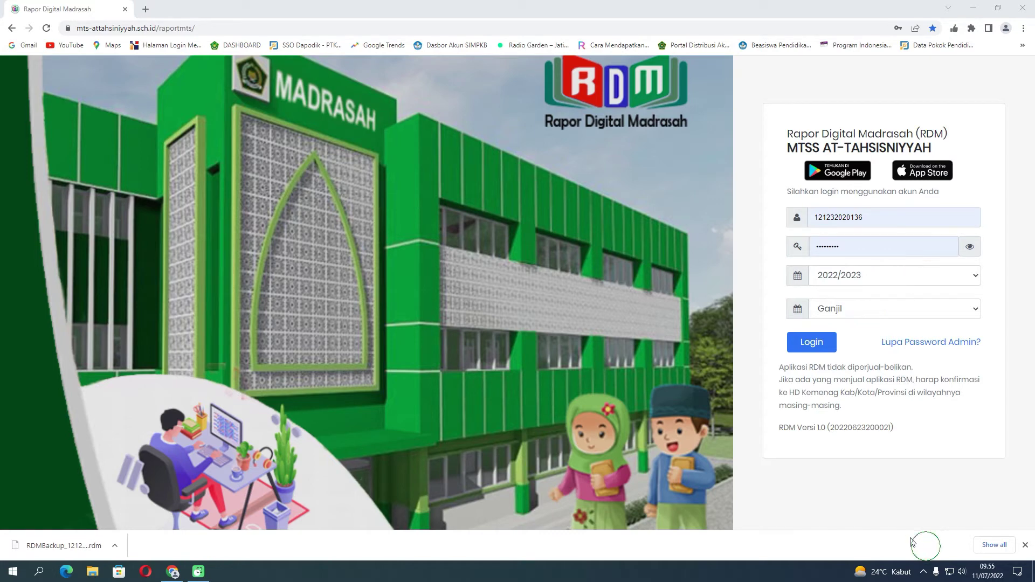
left_click(817, 347)
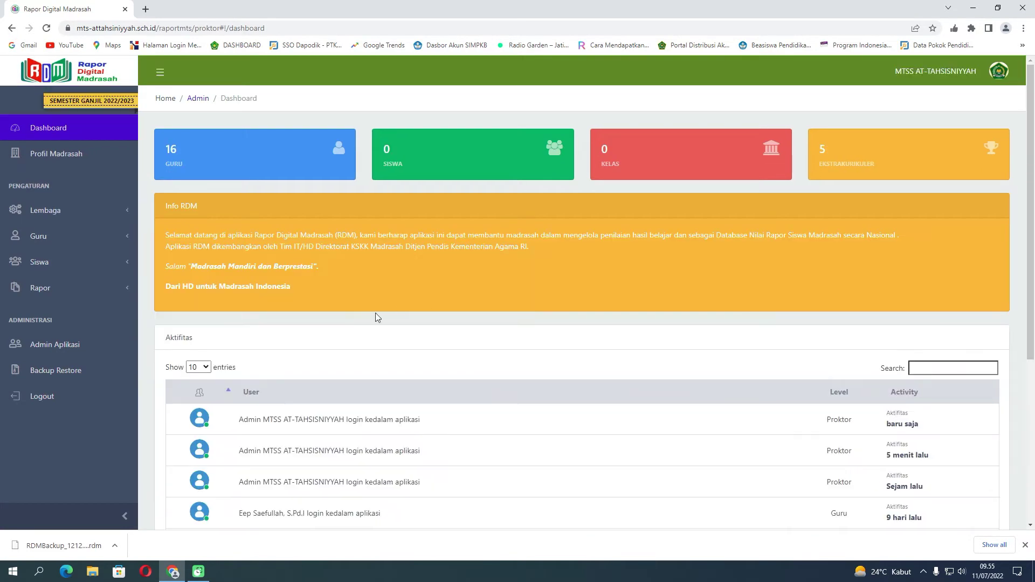
Review Data Guru and check which grade VII classes are available in the Mengajar teaching data
left_click(84, 248)
left_click(69, 264)
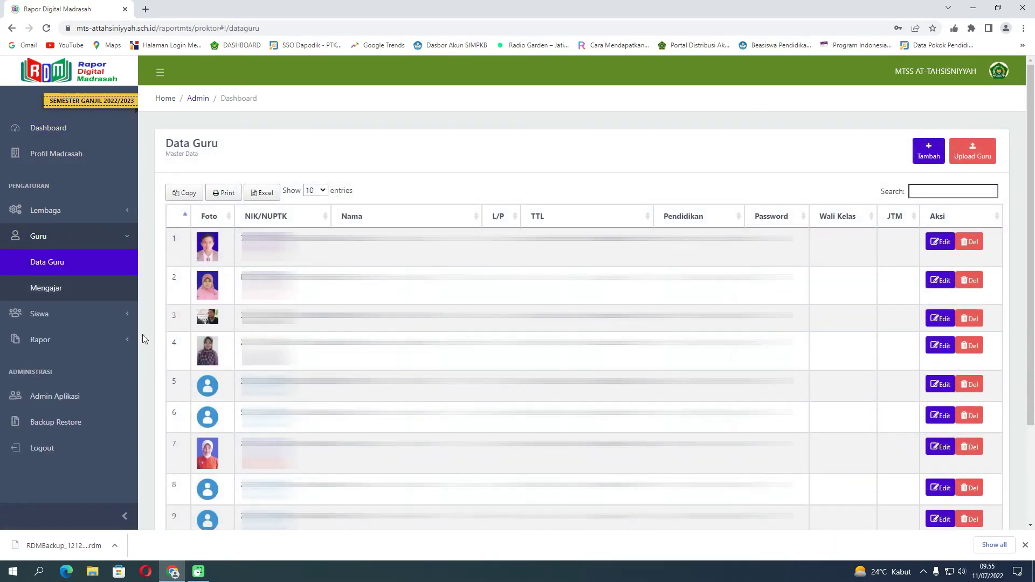
left_click(74, 290)
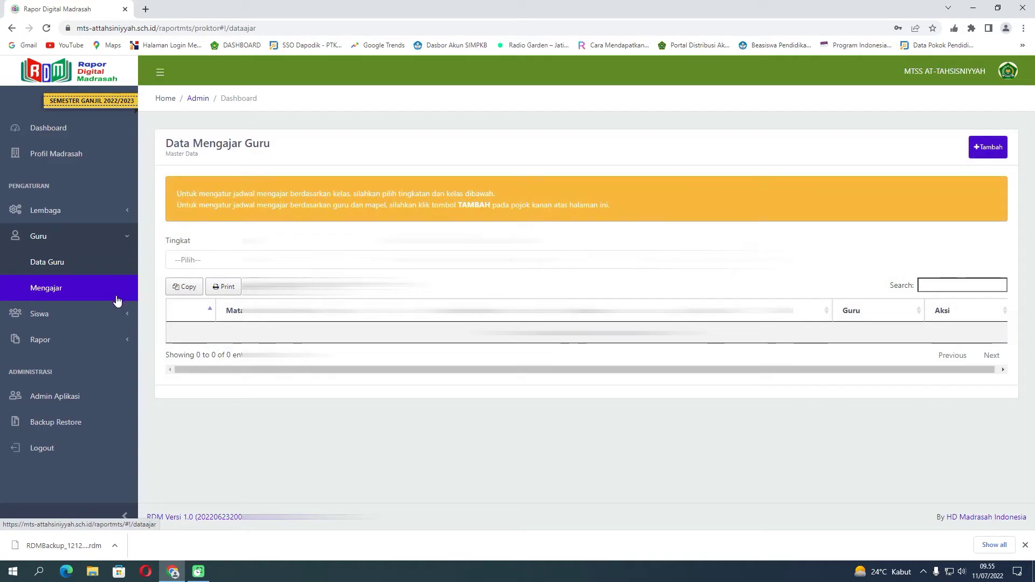
left_click(415, 259)
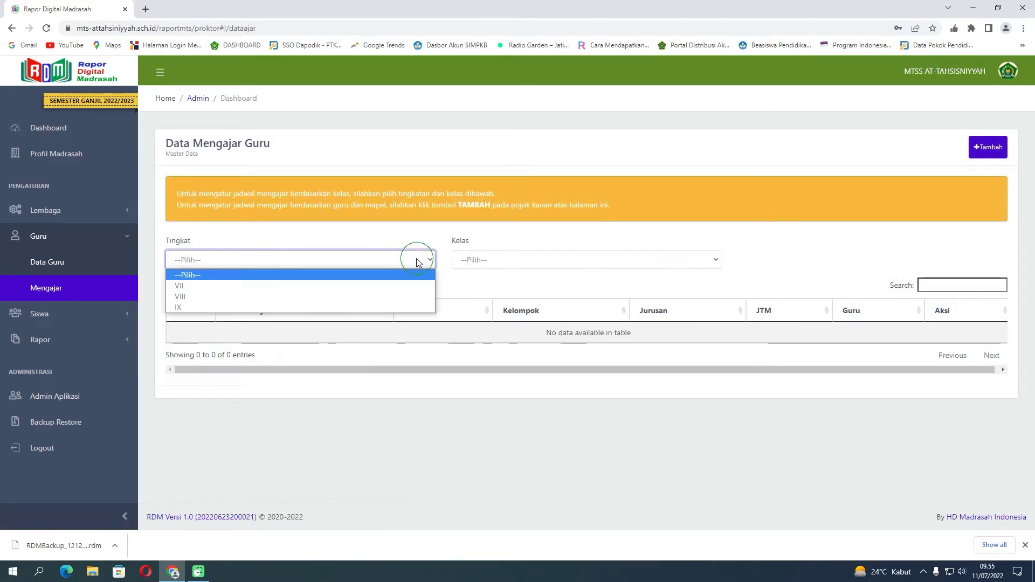
left_click(386, 287)
left_click(481, 264)
left_click(483, 276)
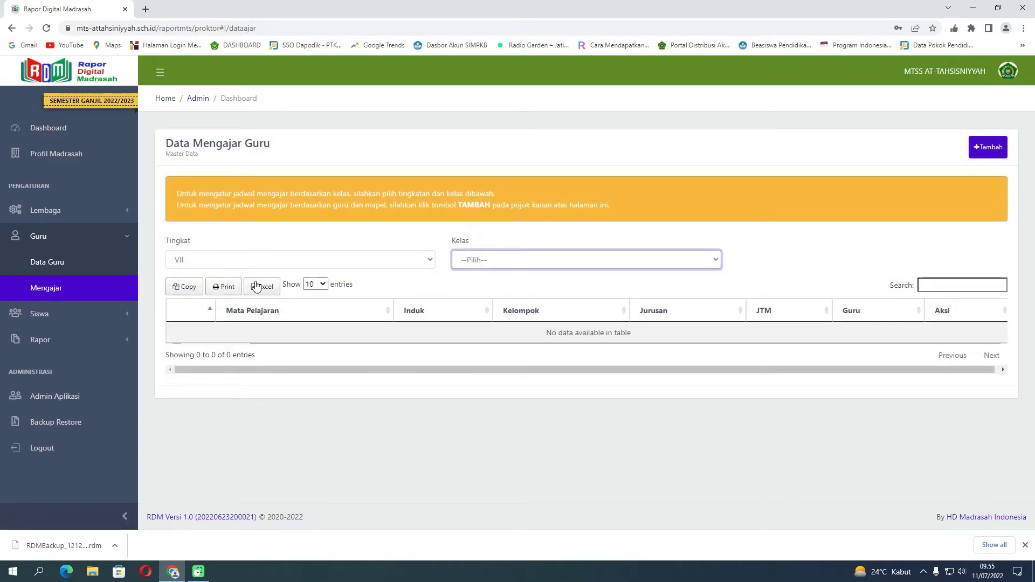
In Data Kelas, use Tambah Sekaligus to add 1 grade VIII class with major UMUM, Angka naming, starting from 1
left_click(93, 215)
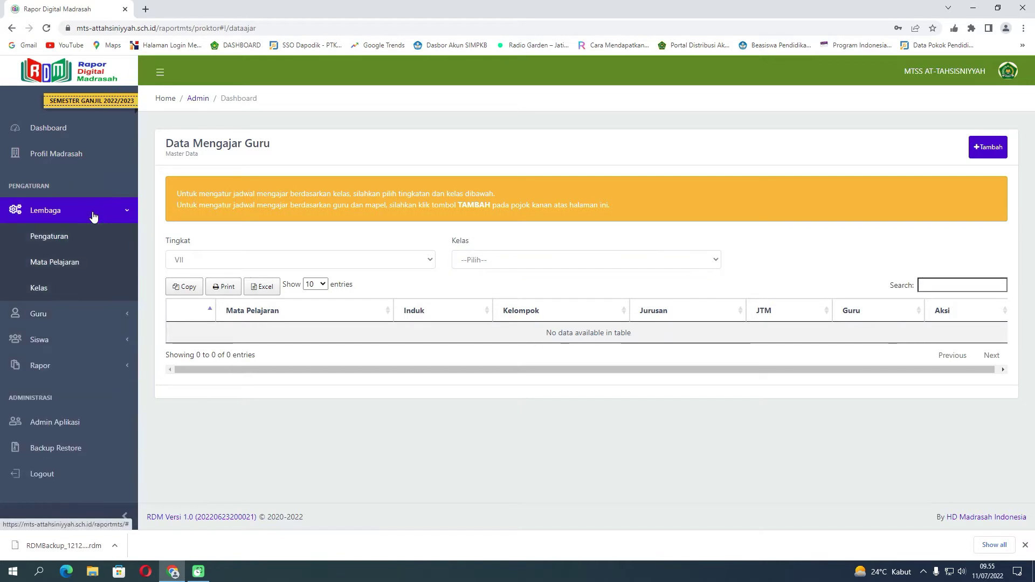
left_click(70, 287)
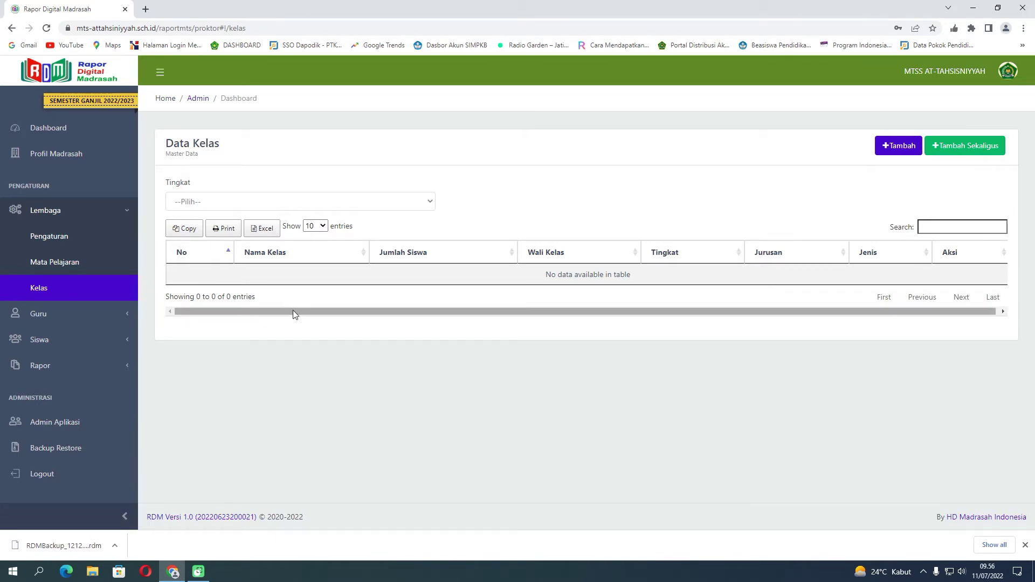
left_click(954, 148)
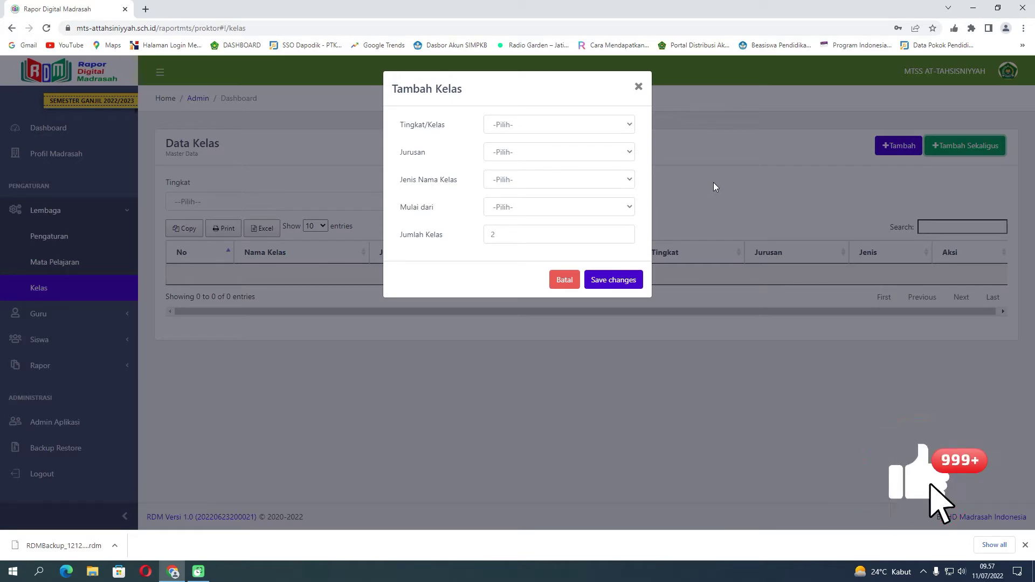
left_click(625, 127)
left_click(594, 157)
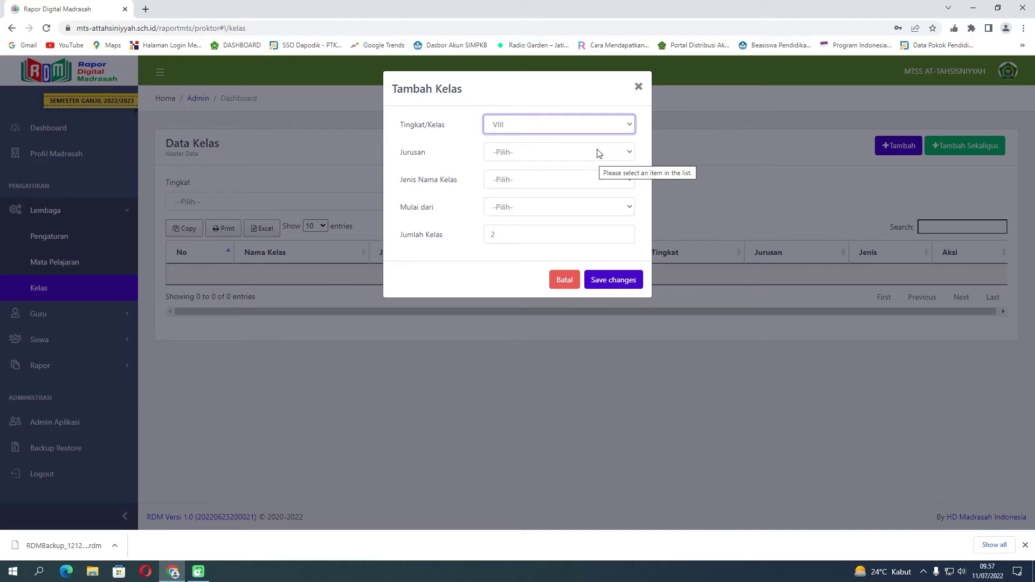
left_click(598, 153)
left_click(587, 177)
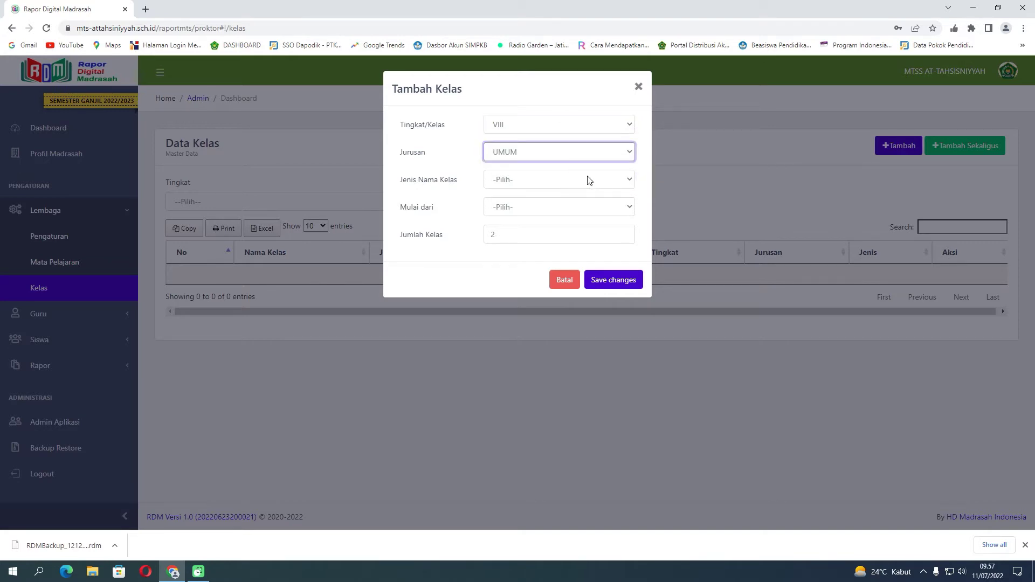
left_click(587, 181)
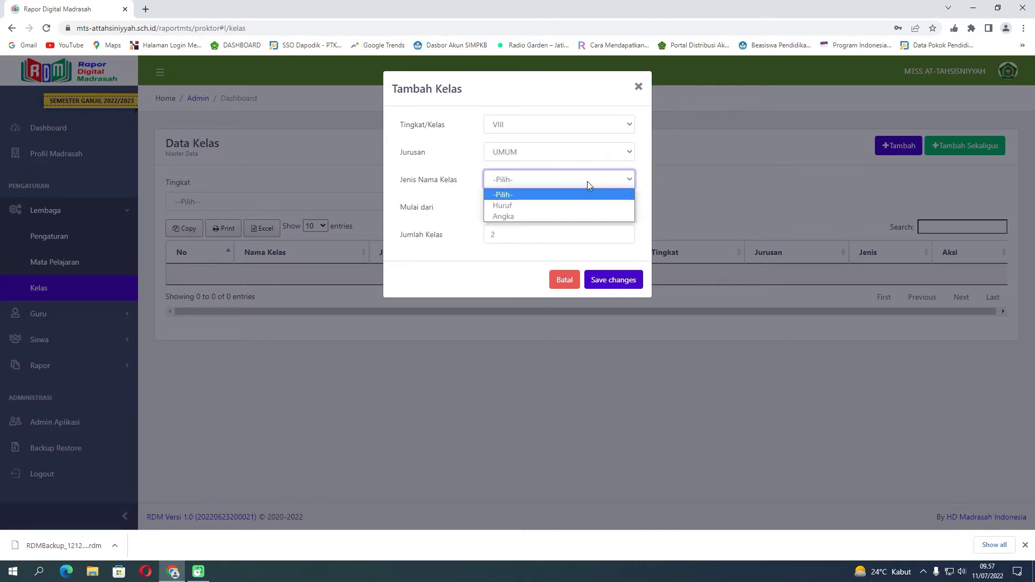
left_click(542, 218)
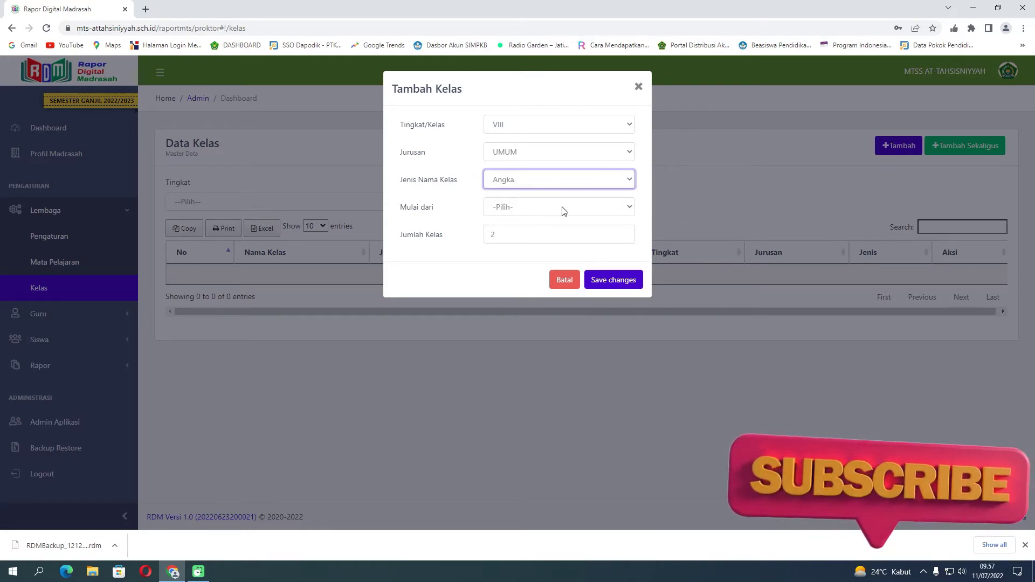
left_click(561, 210)
left_click(546, 232)
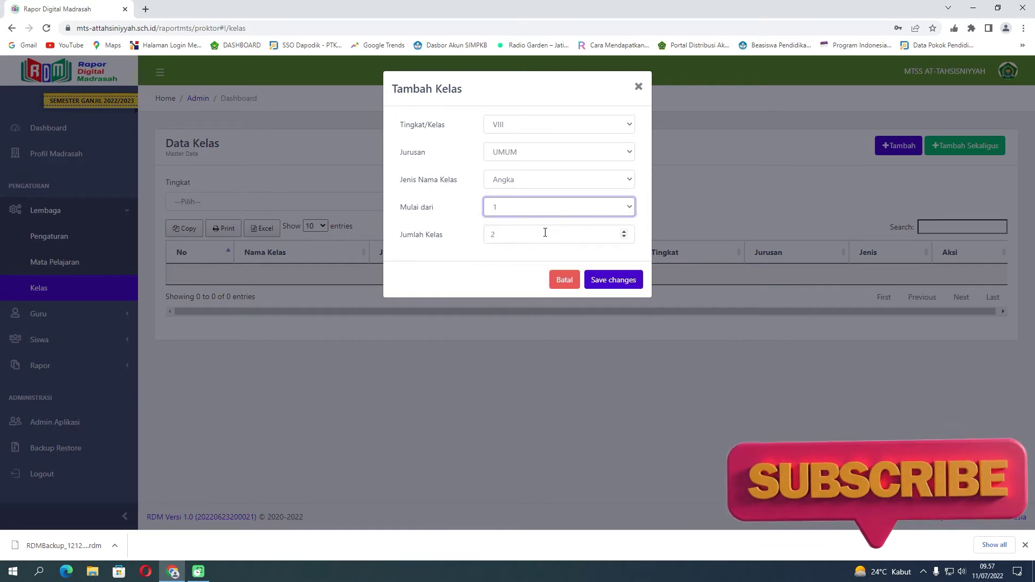
left_click(623, 237)
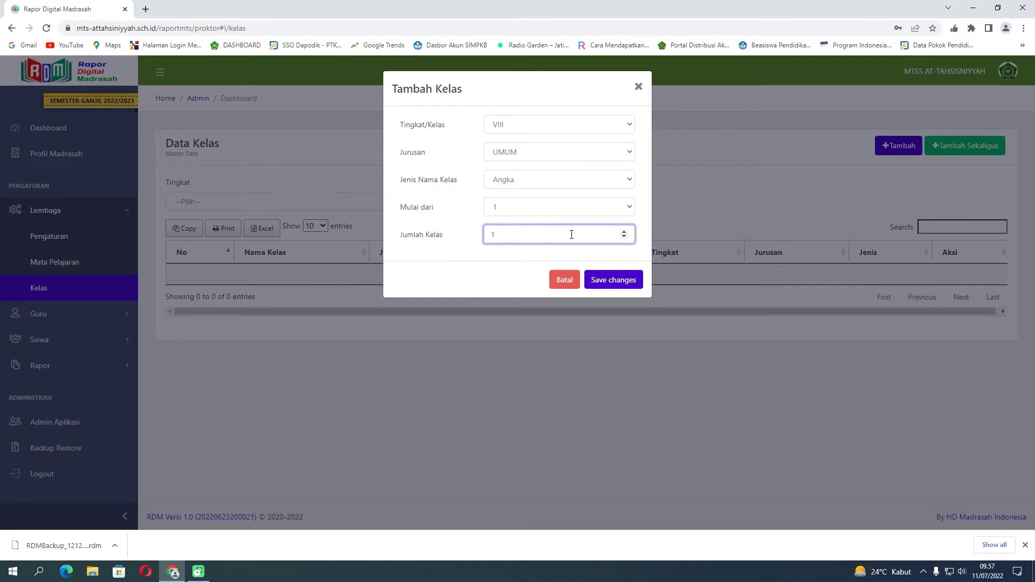
left_click(607, 280)
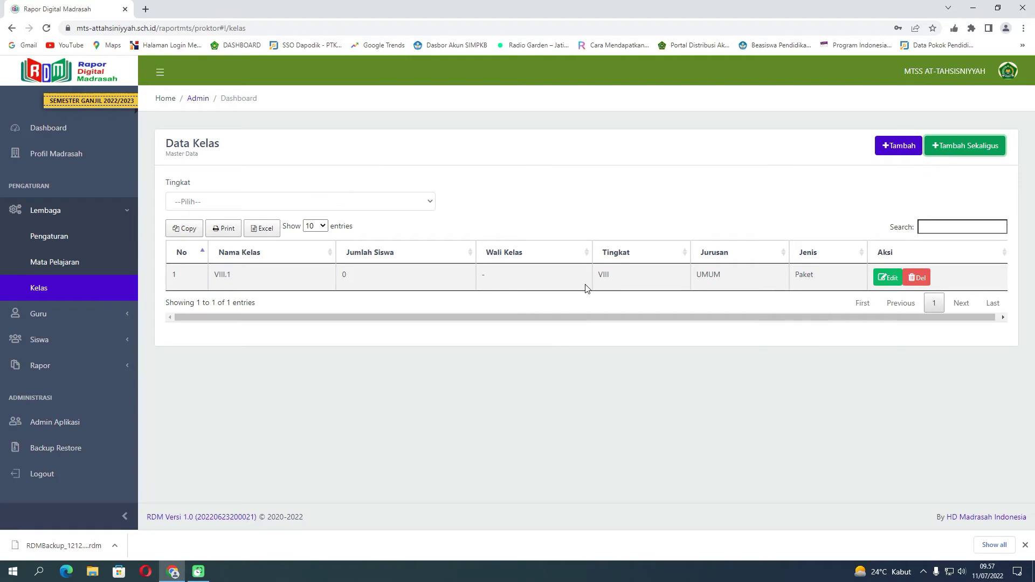
Use Tambah Sekaligus to add 2 grade IX classes with major UMUM and Angka naming, starting from 1
left_click(944, 151)
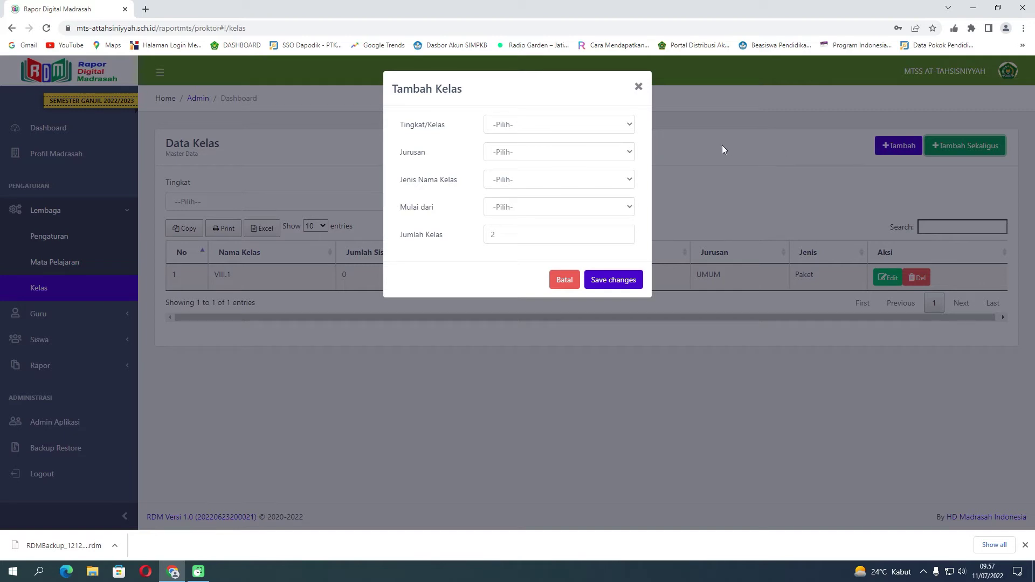
left_click(619, 126)
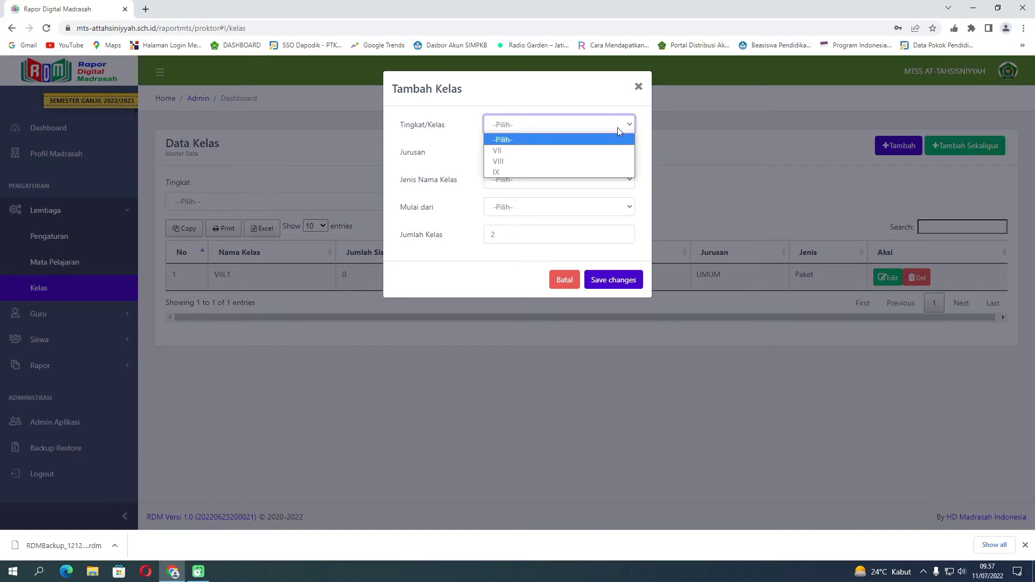
left_click(565, 173)
left_click(604, 158)
left_click(576, 176)
left_click(608, 181)
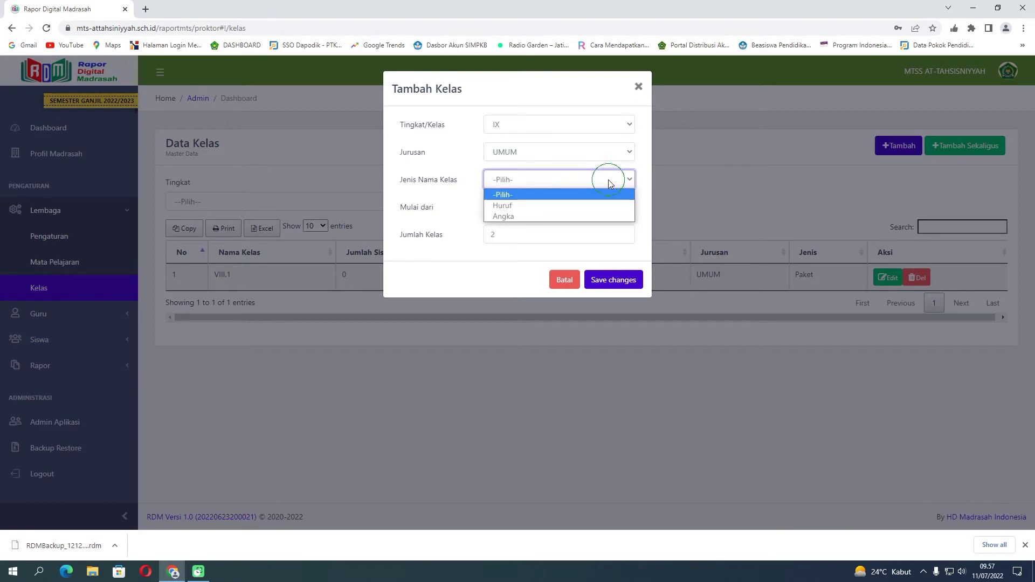
left_click(569, 216)
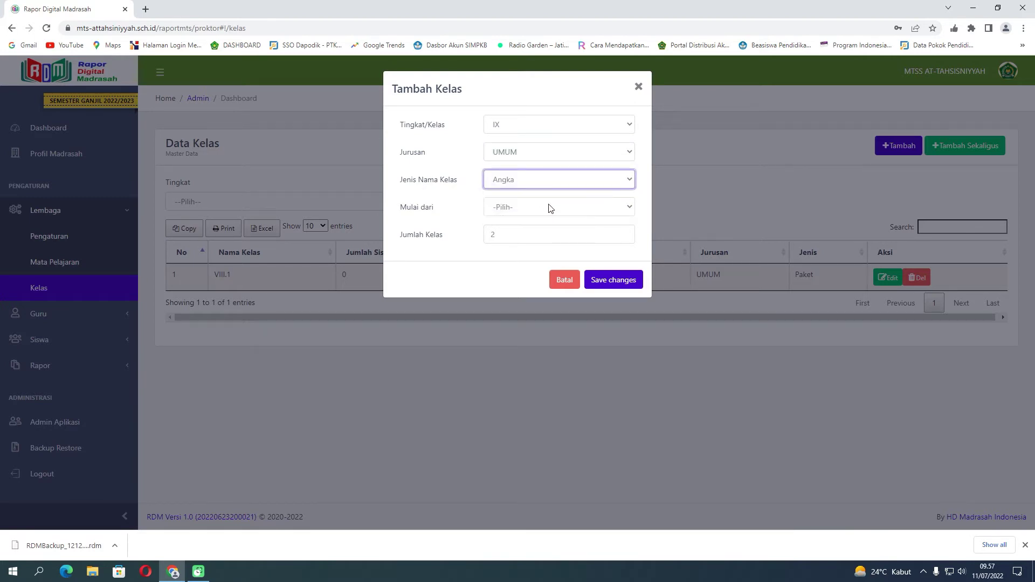
left_click(558, 209)
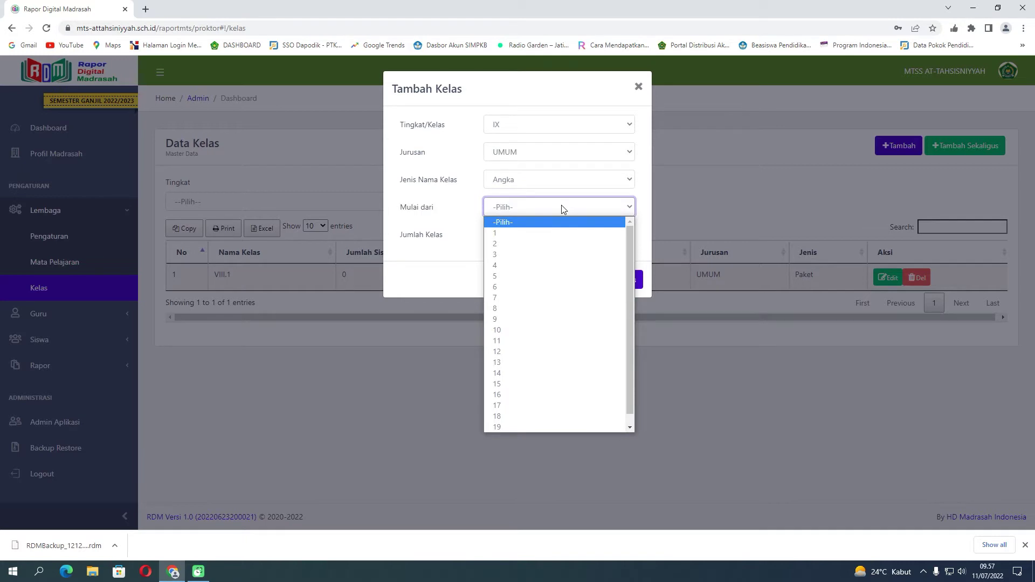
left_click(544, 232)
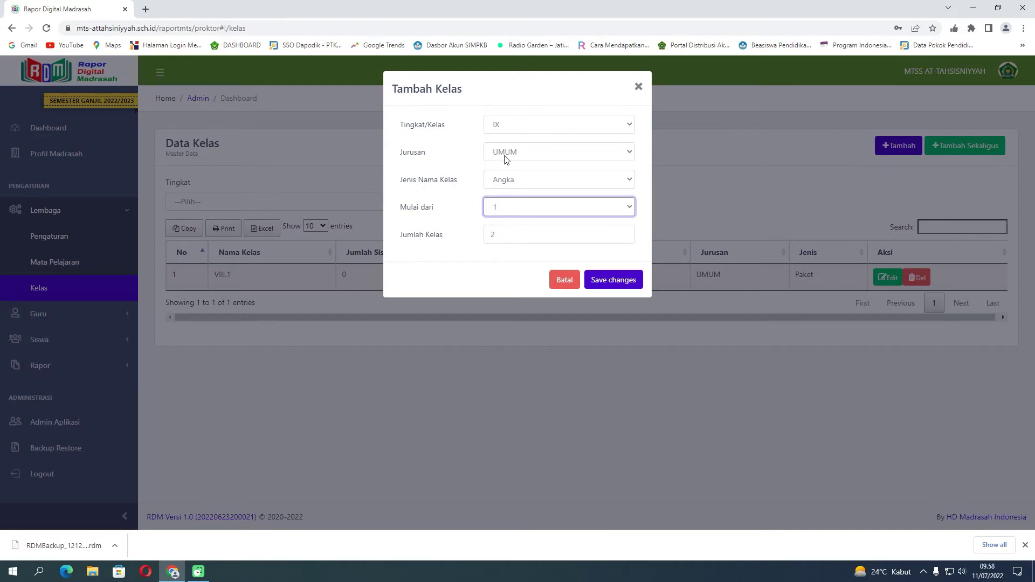
left_click(600, 282)
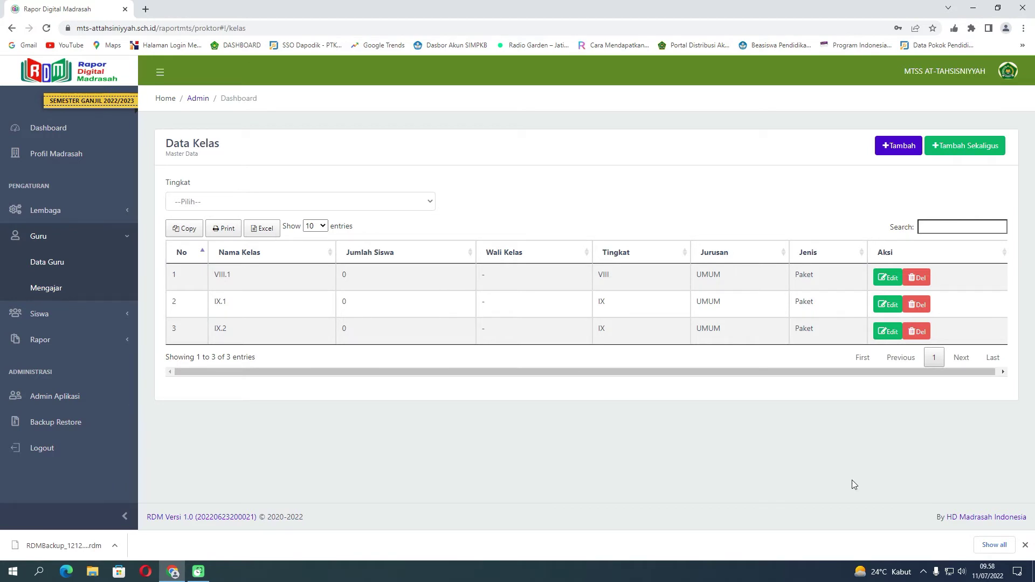
left_click(924, 544)
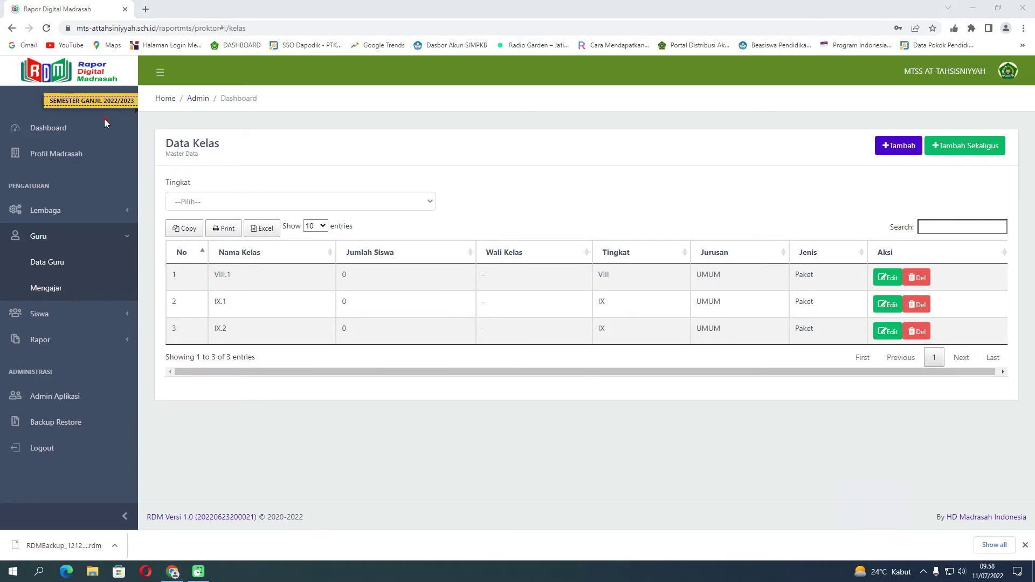
mouse_move(130, 118)
left_mouse_down()
mouse_move(111, 70)
mouse_move(98, 121)
left_mouse_up()
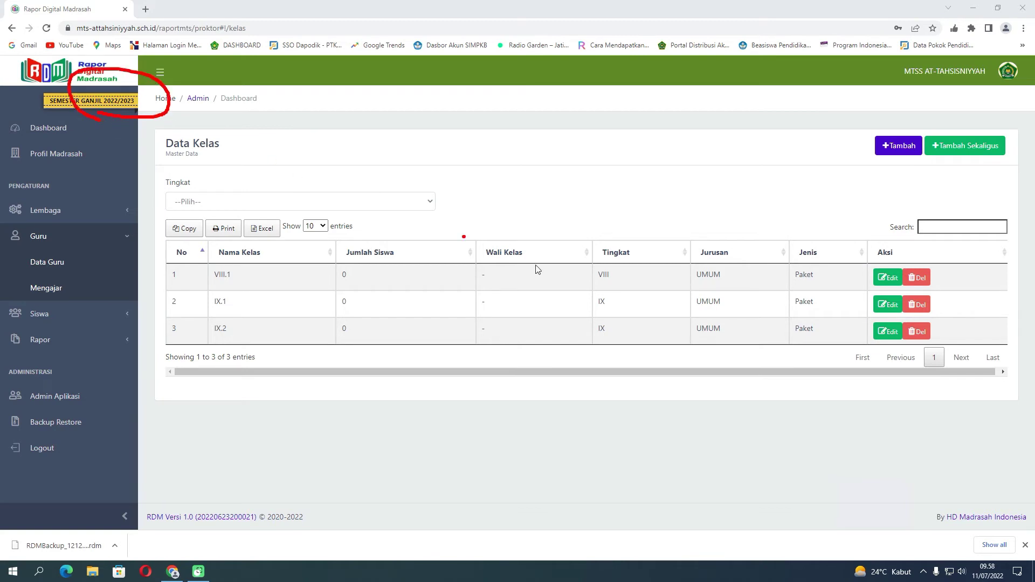
left_click(924, 553)
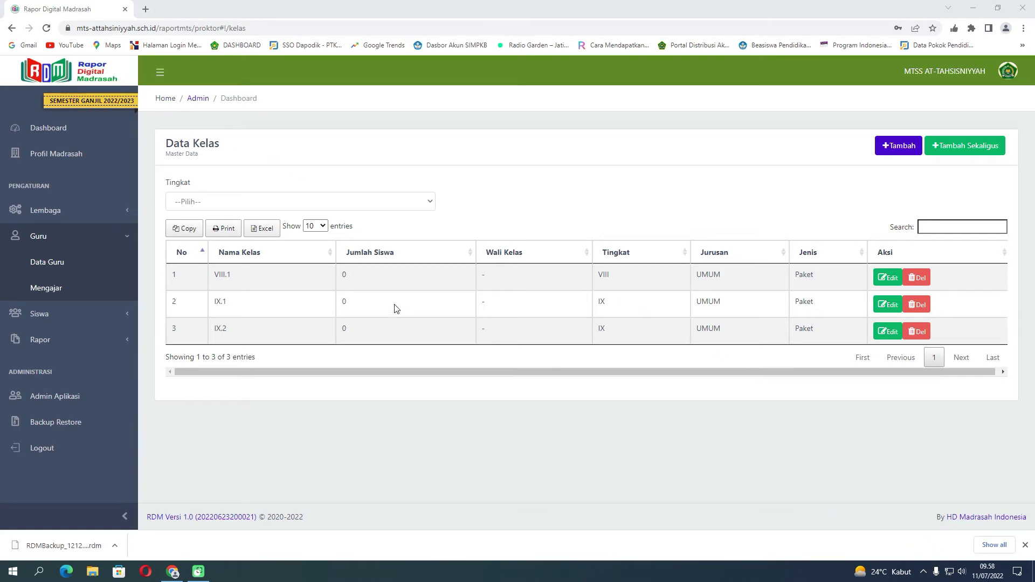
In Lembaga Pengaturan, set the active school year to 2021/2022 and active semester to Genap - Paket, and save
left_click(72, 216)
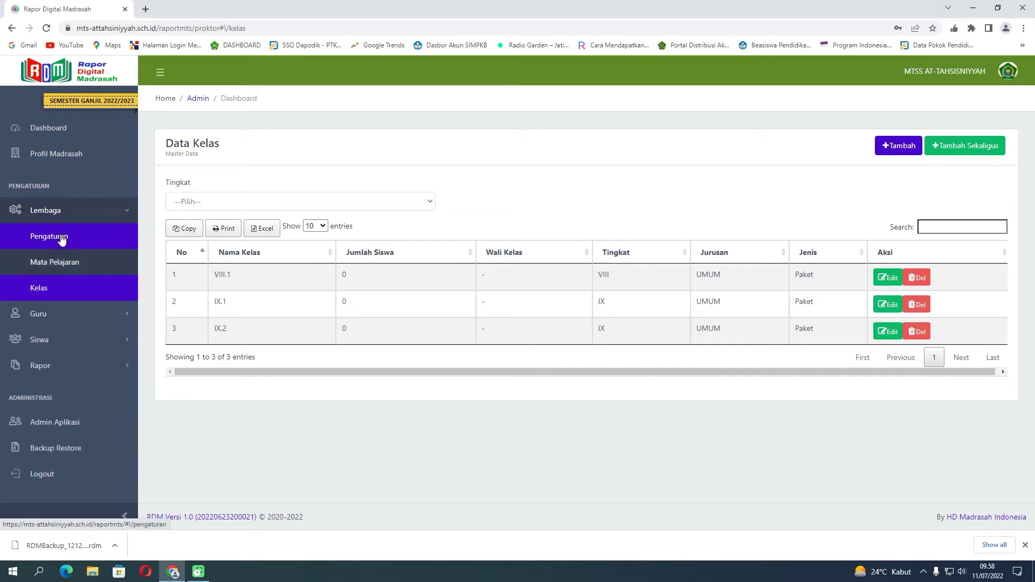
left_click(62, 237)
left_click(224, 274)
left_click(216, 320)
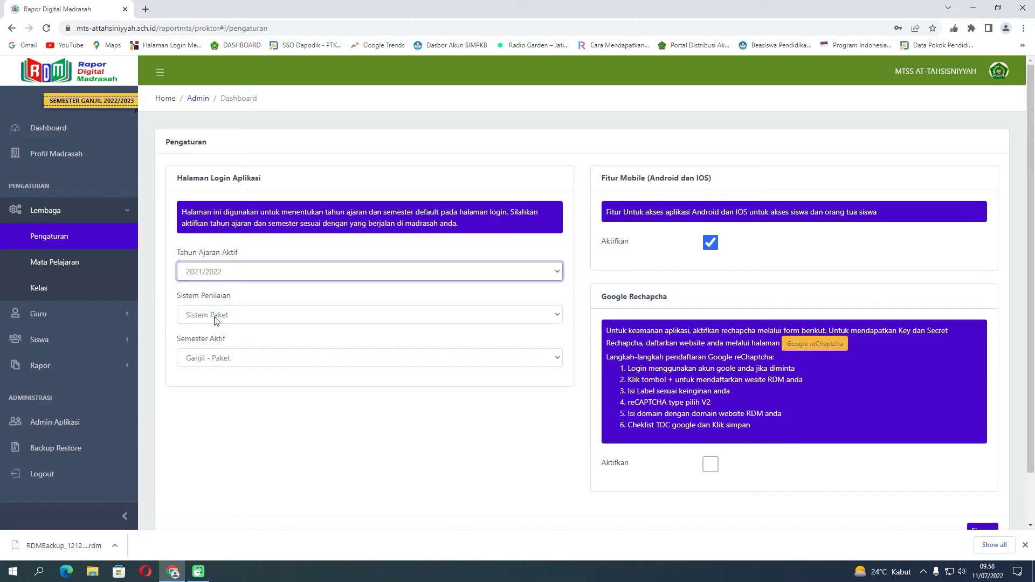
left_click(226, 358)
left_click(225, 395)
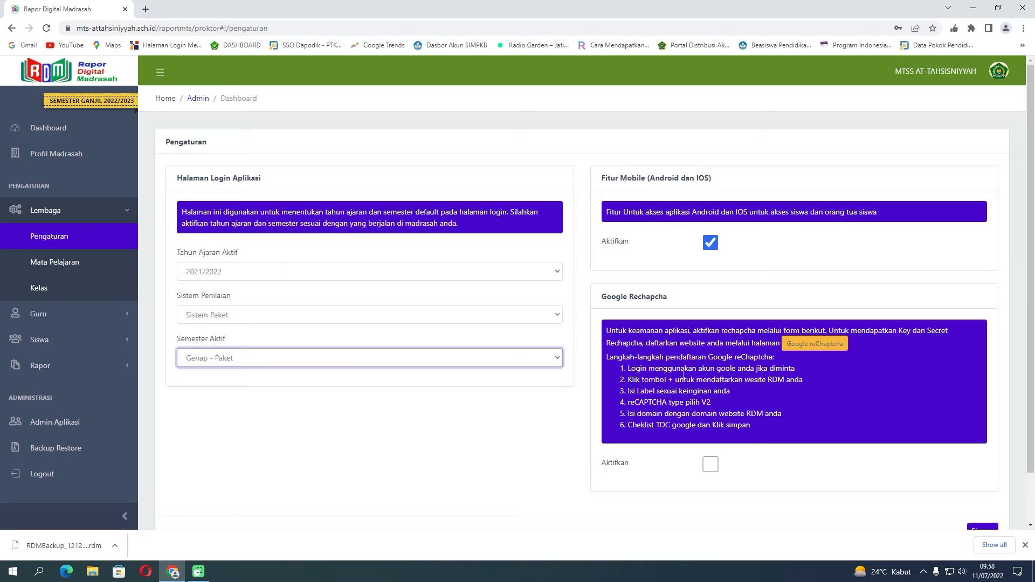
scroll(850, 406, "down", 1)
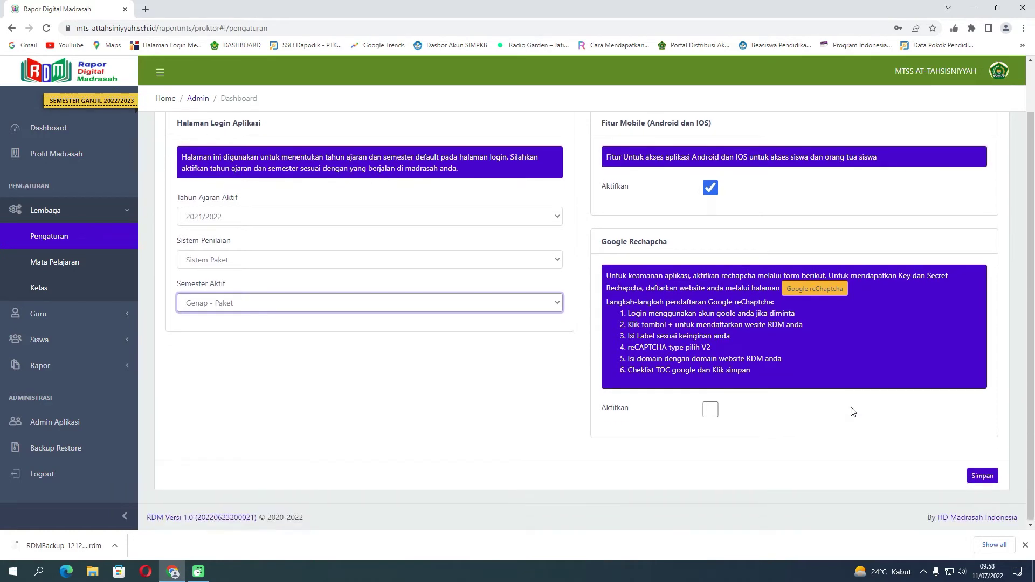
left_click(980, 476)
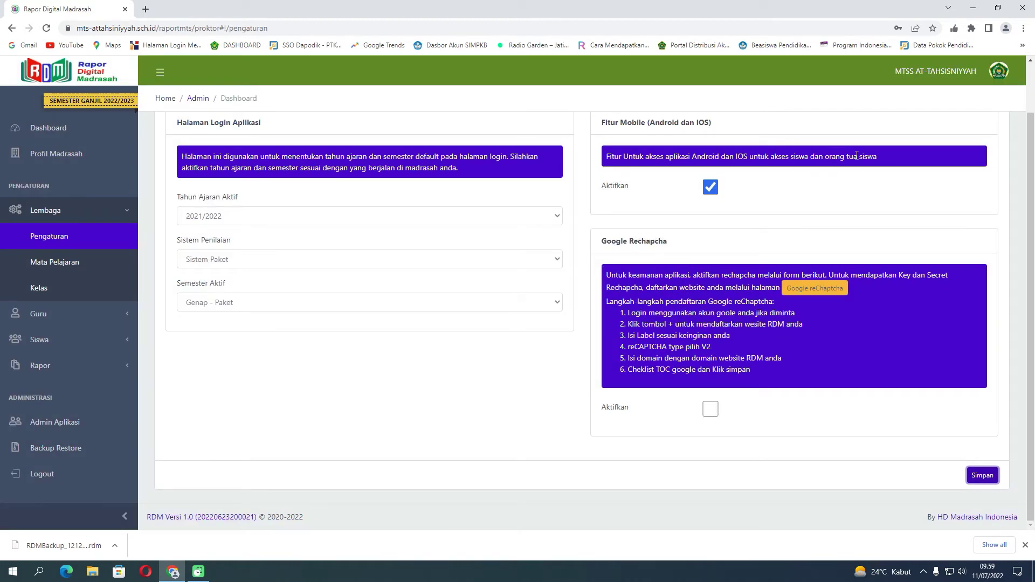
Log out and log back in as admin for school year 2021/2022, semester Genap
left_click(998, 70)
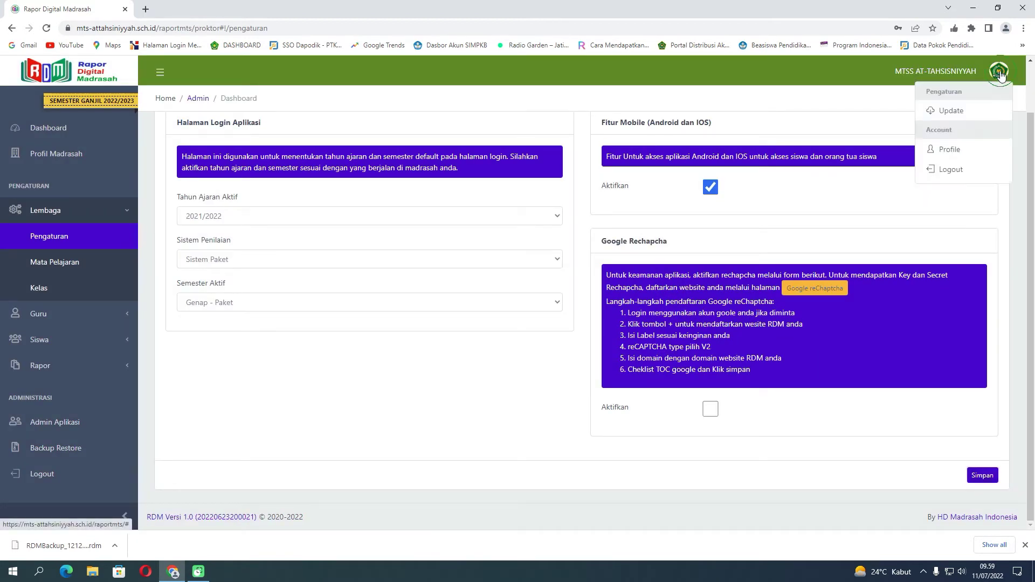
left_click(960, 169)
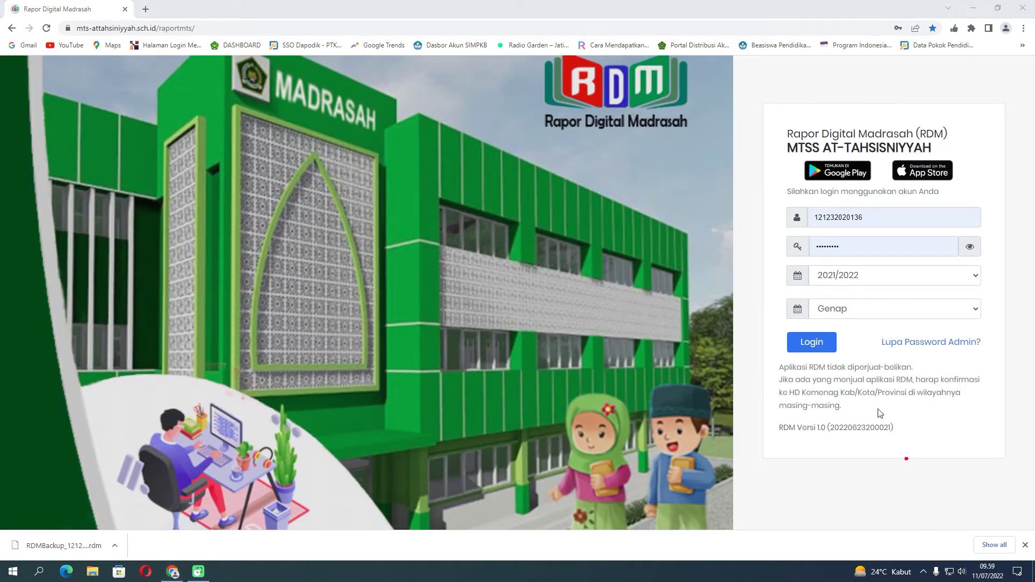
mouse_move(866, 277)
left_mouse_down()
mouse_move(873, 285)
mouse_move(892, 267)
left_mouse_up()
mouse_move(874, 300)
left_mouse_down()
mouse_move(877, 312)
mouse_move(908, 288)
left_mouse_up()
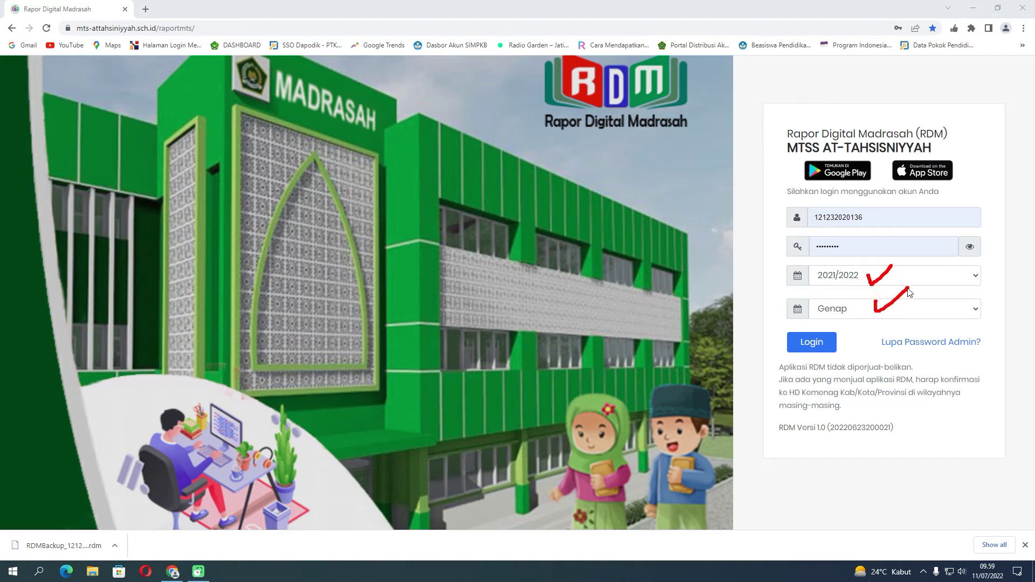
left_click(925, 550)
left_click(812, 347)
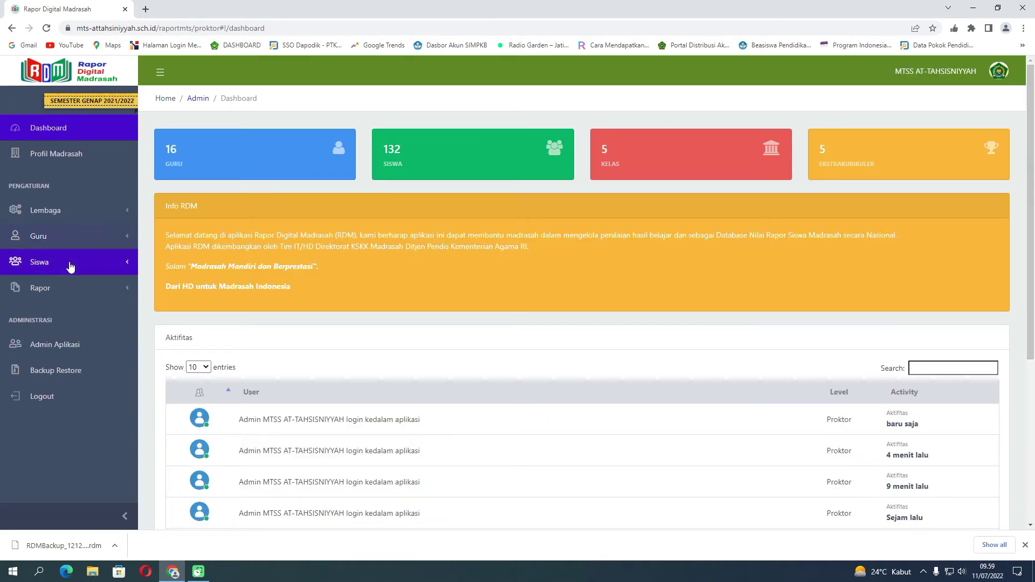
In the students' Naik Kelas page, choose grade VII and class VII.1 as the 2021/2022 source
left_click(69, 267)
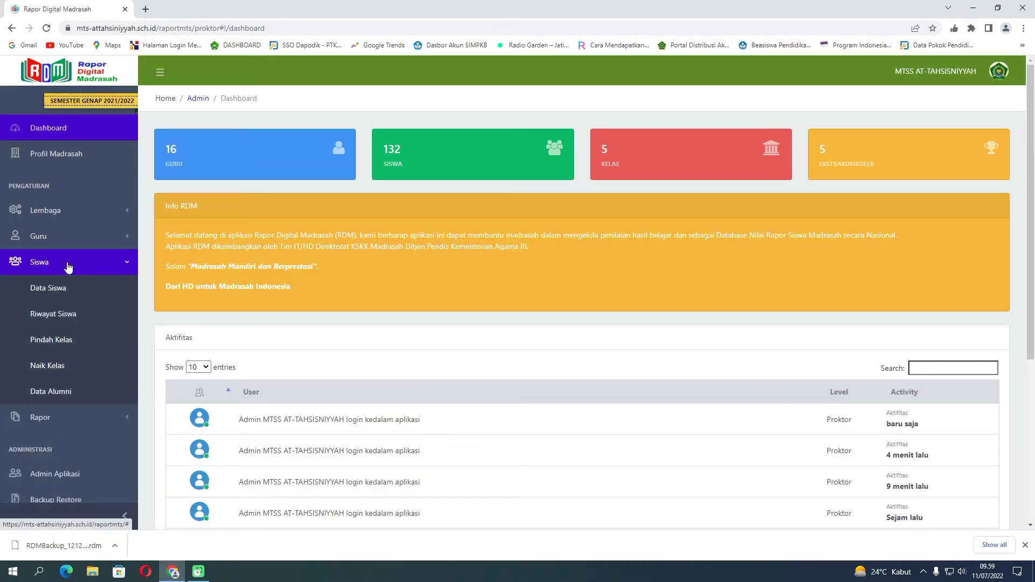
left_click(48, 366)
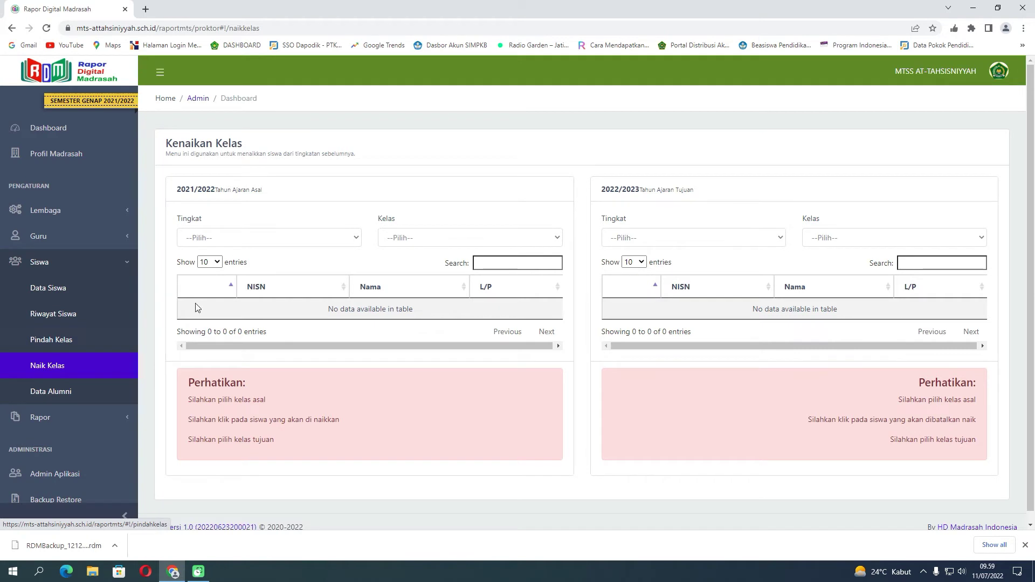
left_click(304, 240)
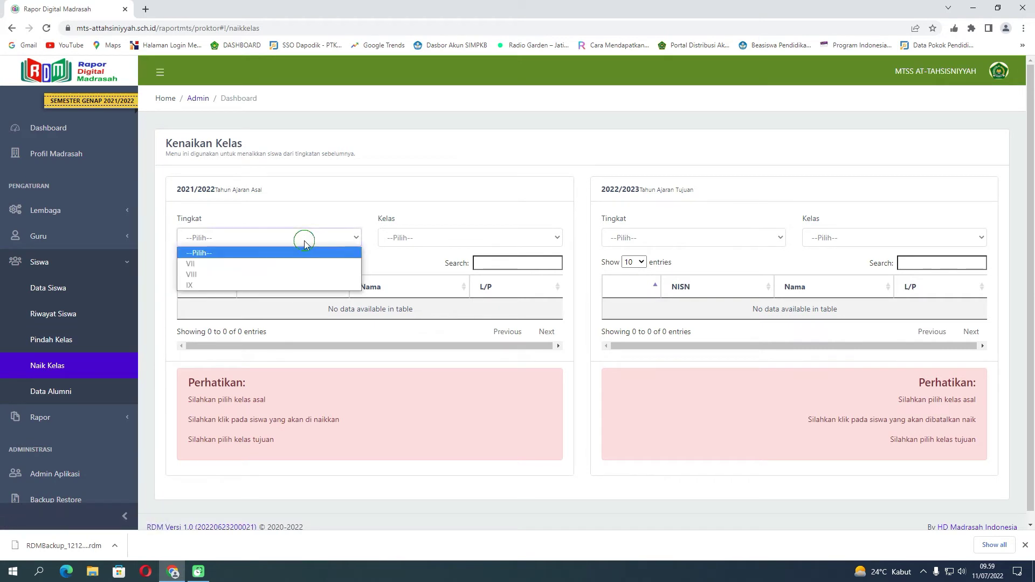
left_click(281, 265)
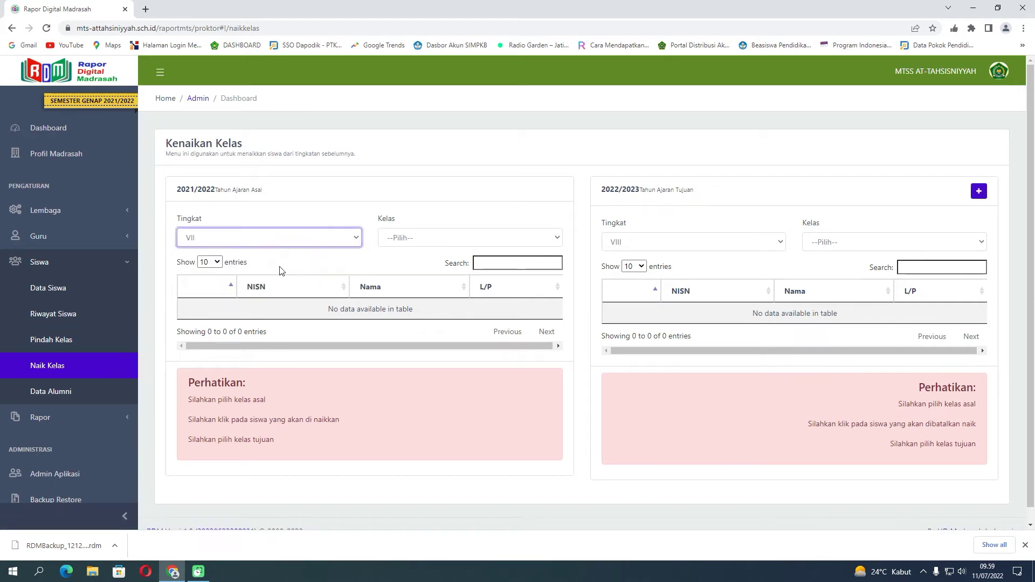
left_click(536, 238)
left_click(492, 261)
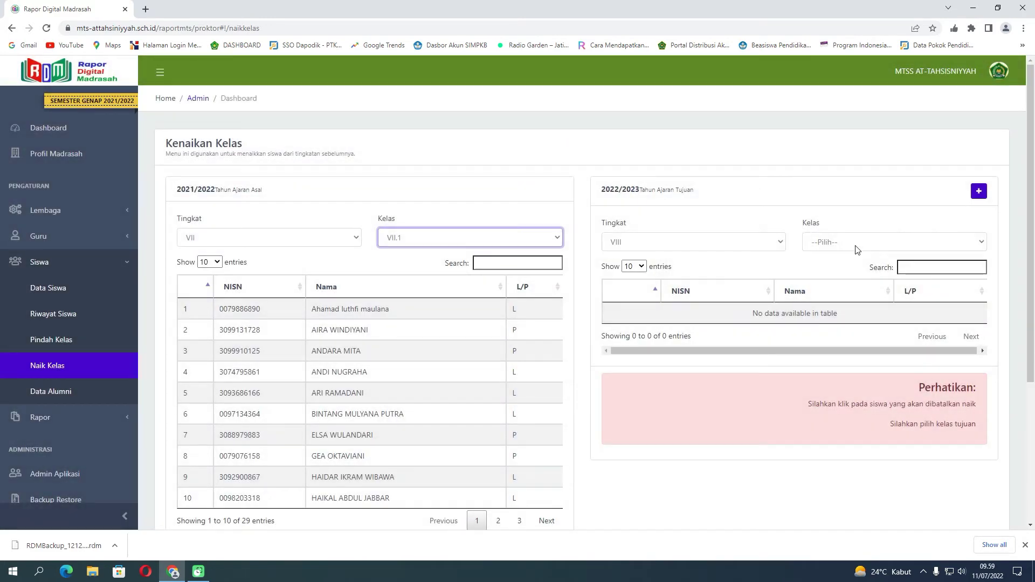
left_click(856, 243)
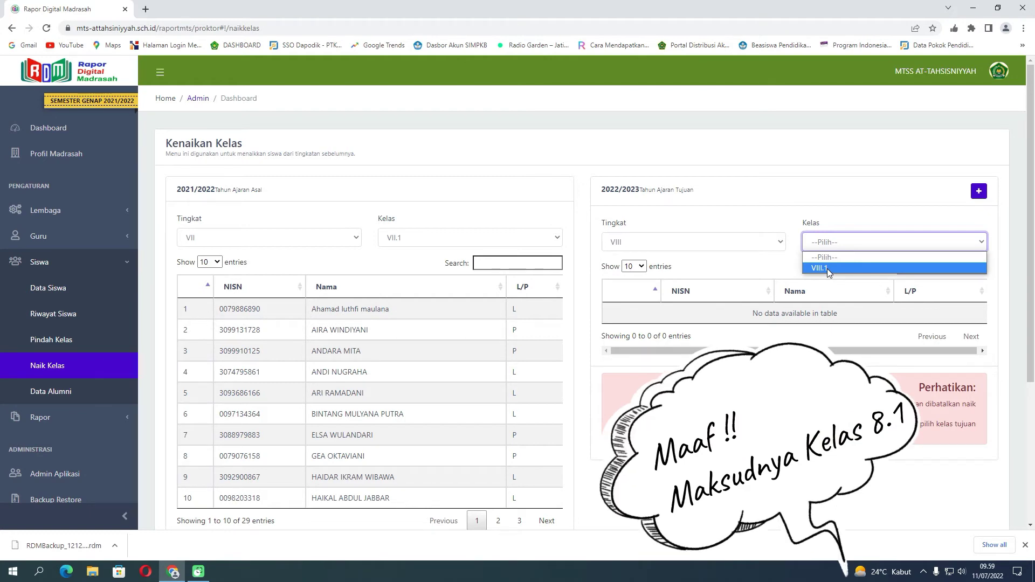
left_click(908, 218)
left_click(978, 191)
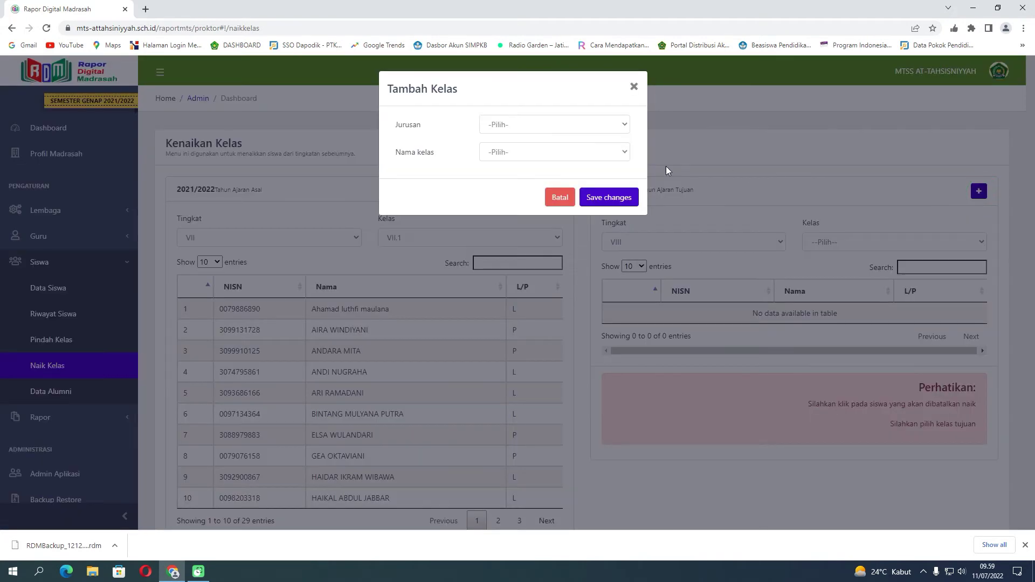
left_click(611, 127)
left_click(593, 147)
left_click(594, 153)
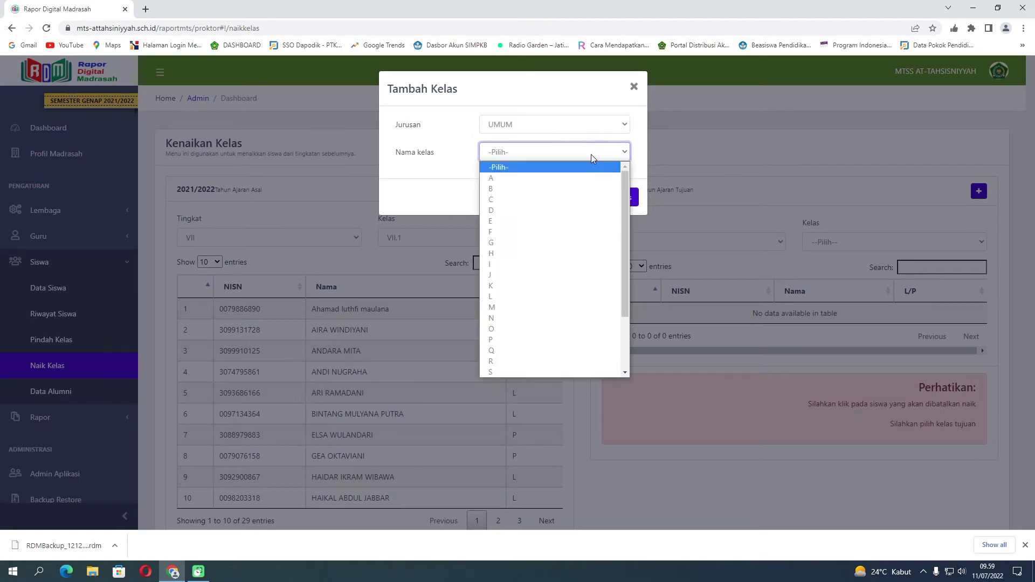
left_click(634, 88)
Choose VIII.1 as the 2022/2023 destination class for the VII.1 students
left_click(824, 242)
left_click(832, 267)
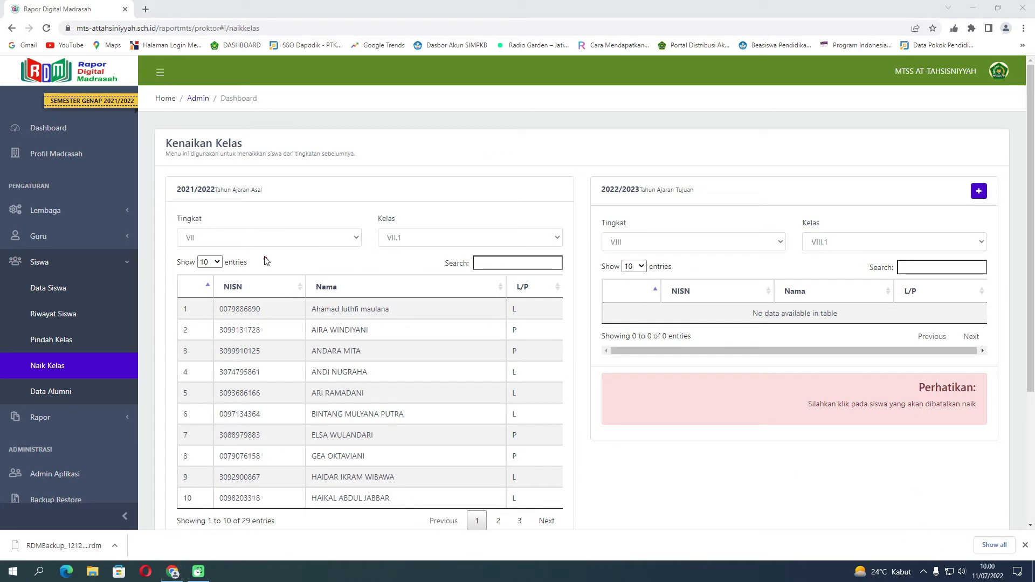
mouse_move(255, 227)
left_mouse_down()
mouse_move(577, 203)
mouse_move(645, 229)
left_mouse_up()
left_click(465, 221)
mouse_move(465, 221)
left_mouse_down()
mouse_move(663, 186)
mouse_move(886, 237)
left_mouse_up()
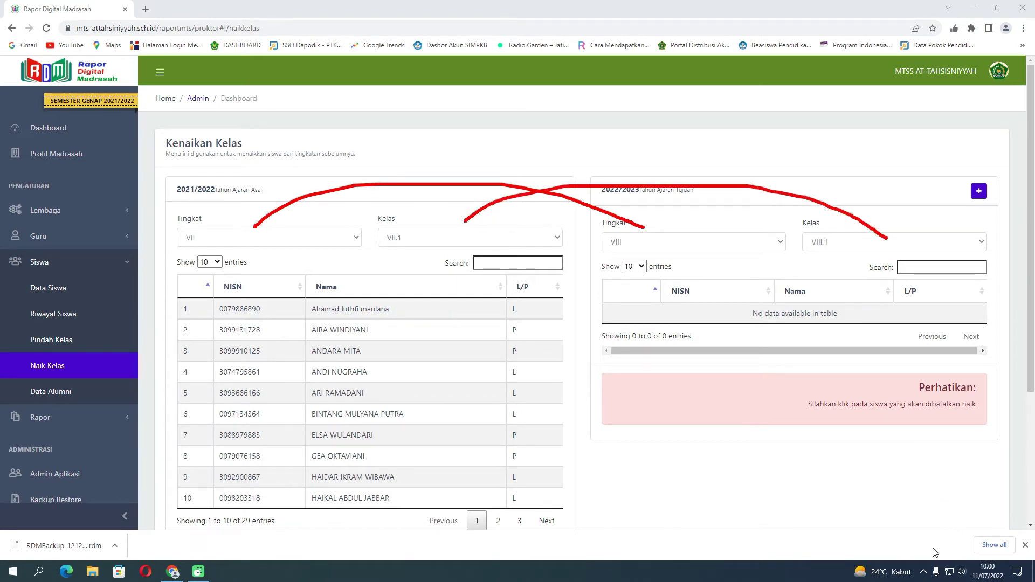
key("Escape")
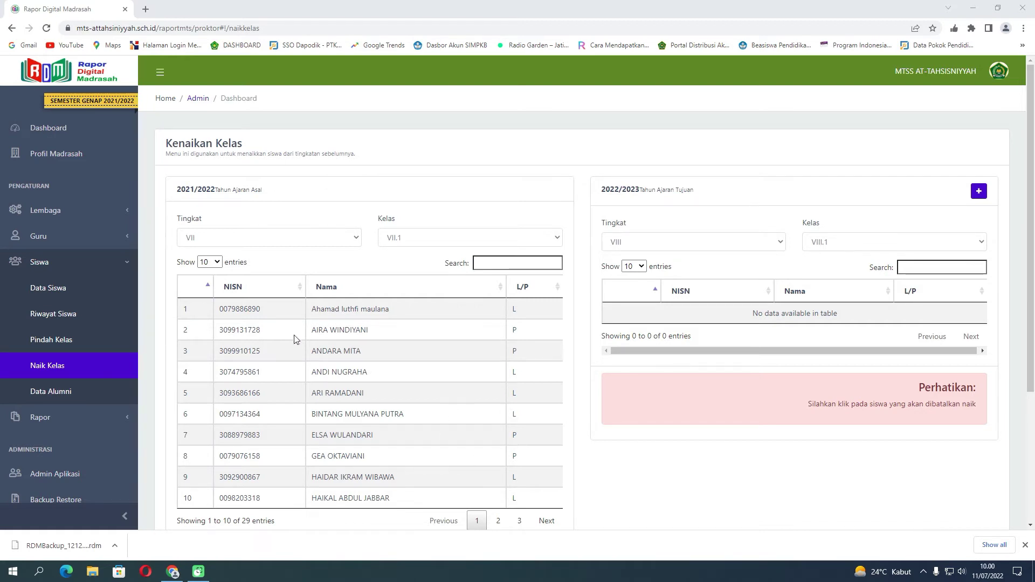
Show all entries of class VII.1, select every student and process their promotion to VIII.1
left_click(217, 263)
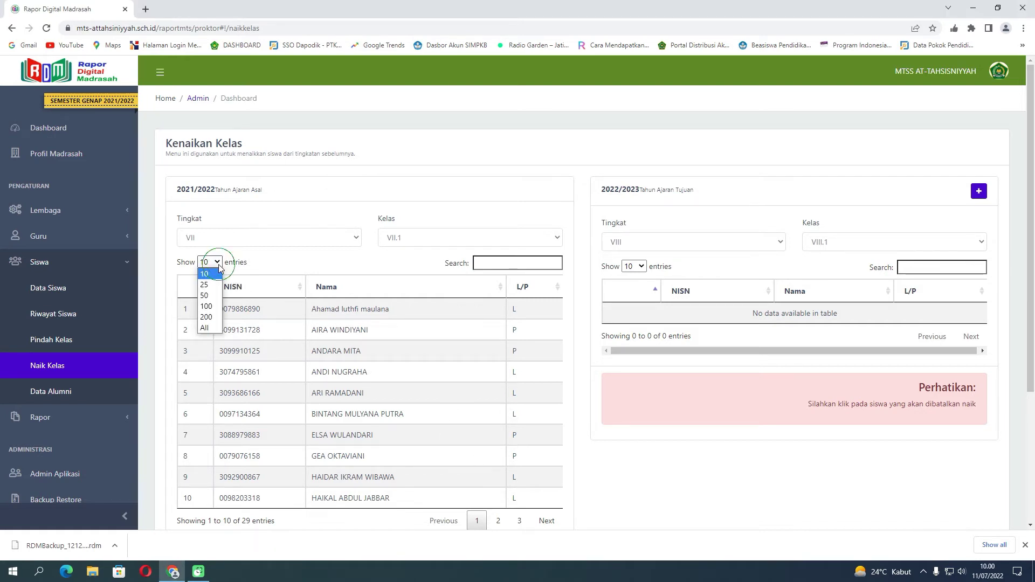
left_click(210, 329)
scroll(445, 392, "down", 10)
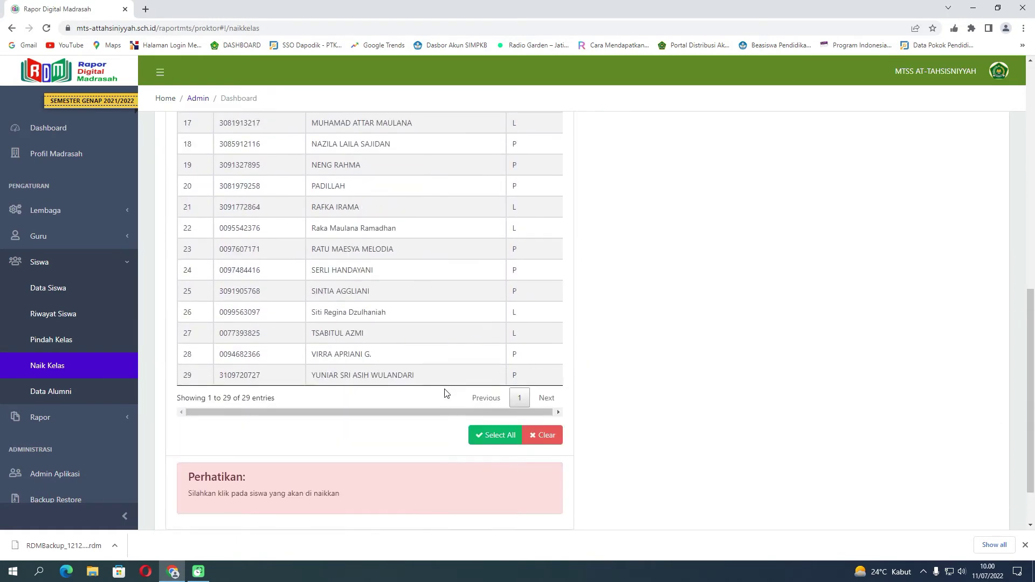
scroll(446, 392, "down", 2)
left_click(488, 376)
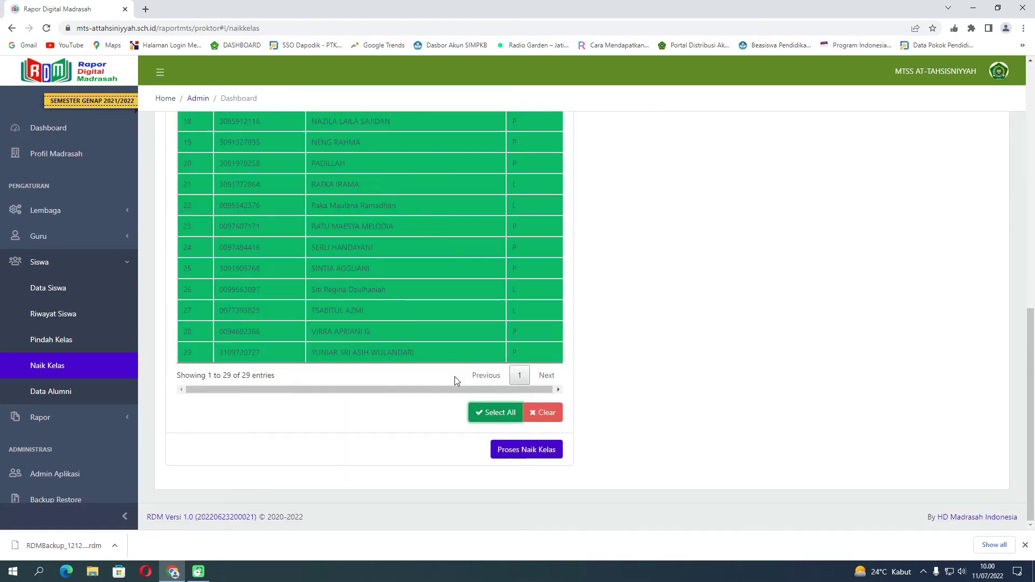
scroll(437, 377, "up", 12)
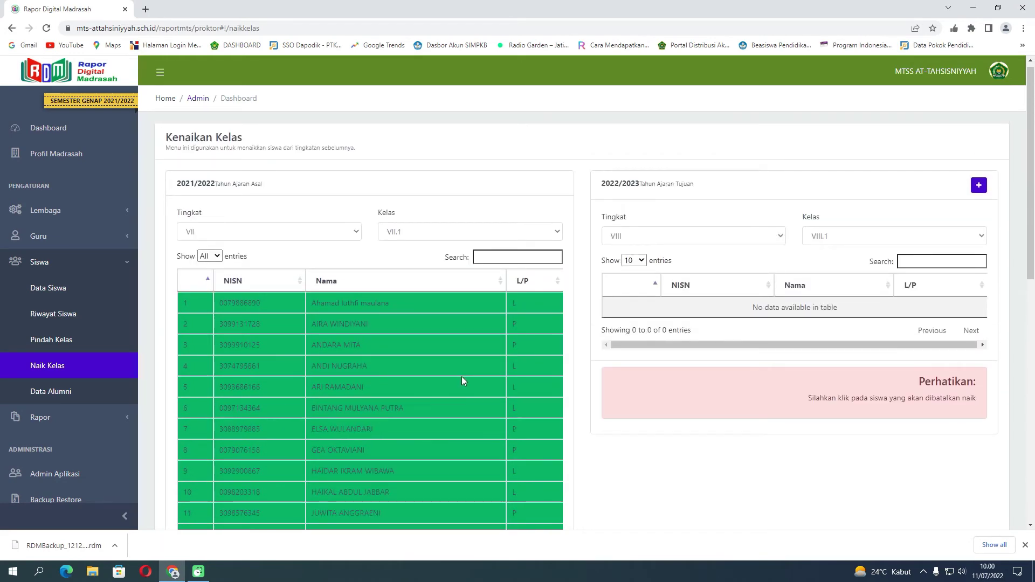
scroll(461, 377, "down", 10)
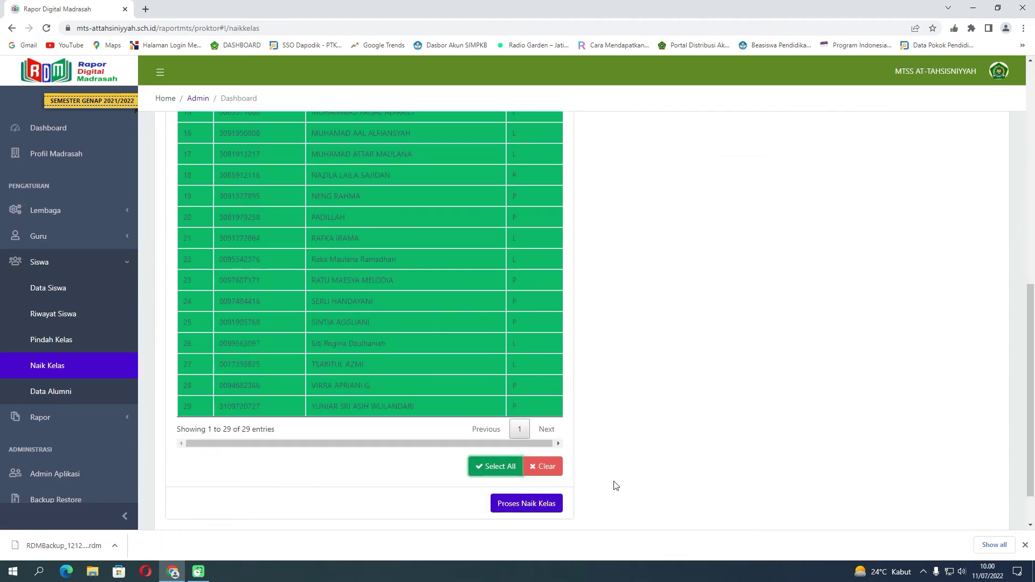
left_click(536, 502)
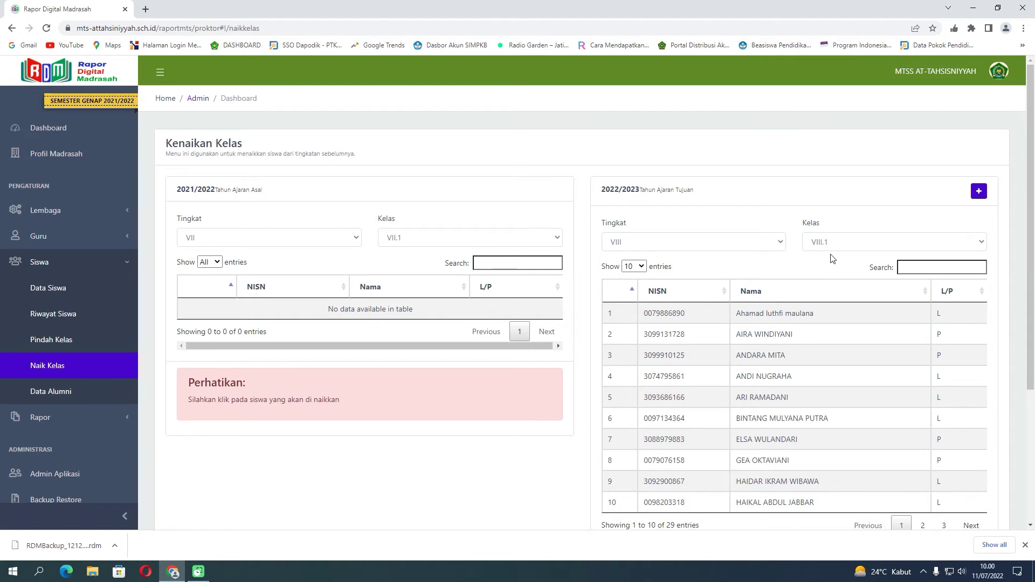
Choose grade VIII class VIII.1 as the source and IX.1 as the 2022/2023 destination class
left_click(334, 242)
left_click(318, 273)
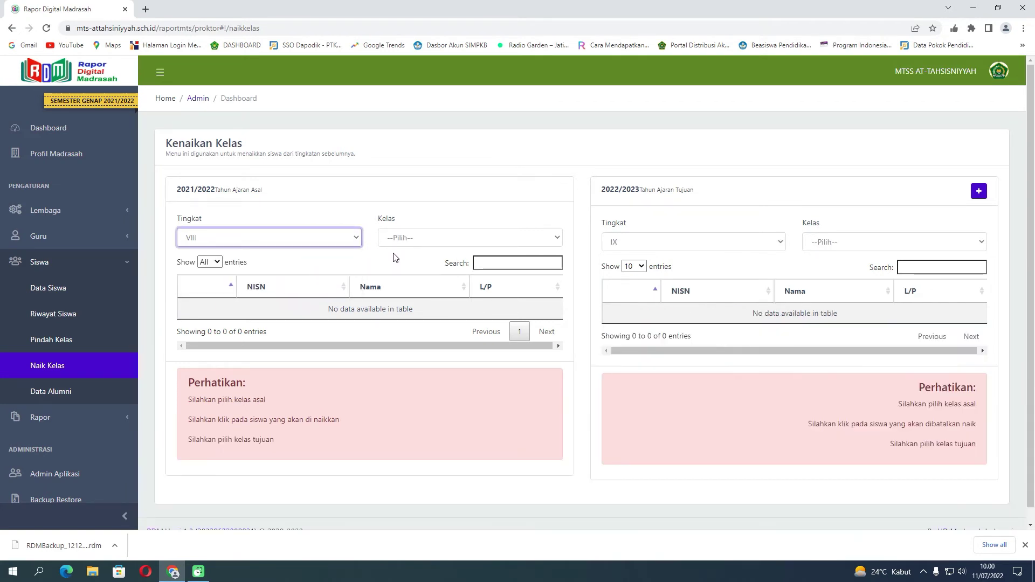
left_click(414, 241)
left_click(402, 262)
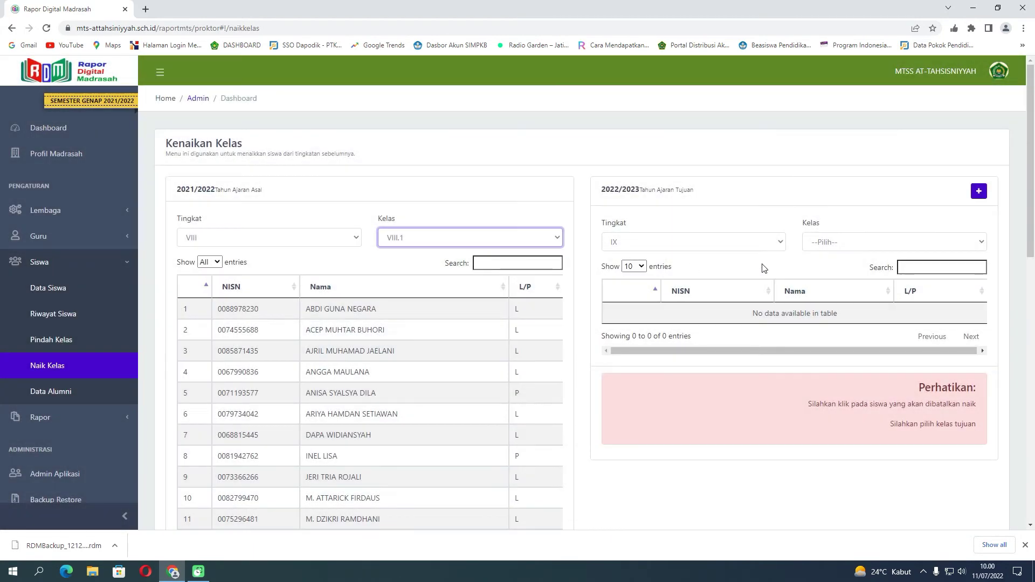
left_click(839, 243)
left_click(830, 266)
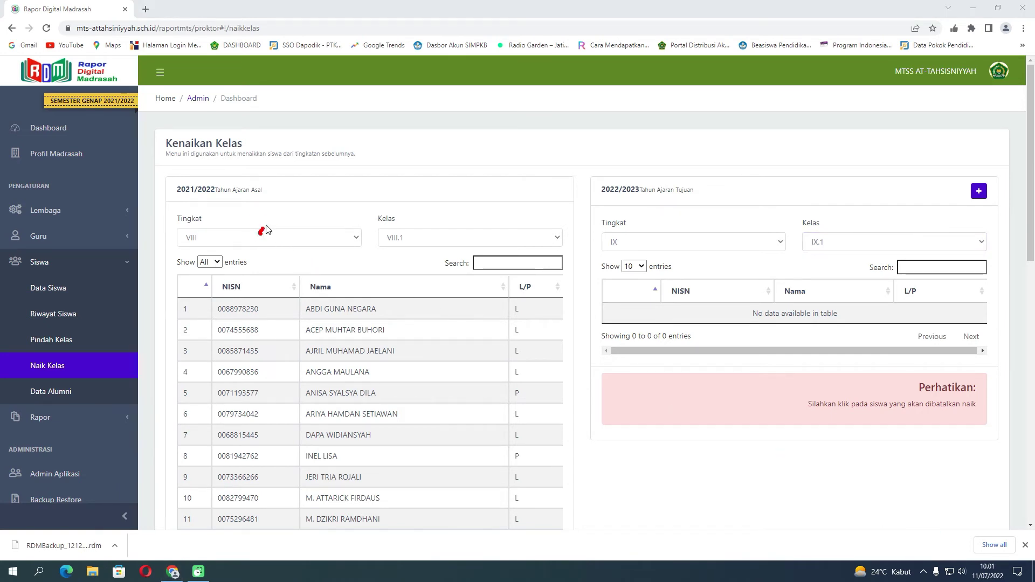
left_click_drag(261, 232, 644, 229)
mouse_move(447, 232)
left_mouse_down()
mouse_move(492, 210)
mouse_move(841, 237)
left_mouse_up()
left_click(804, 267)
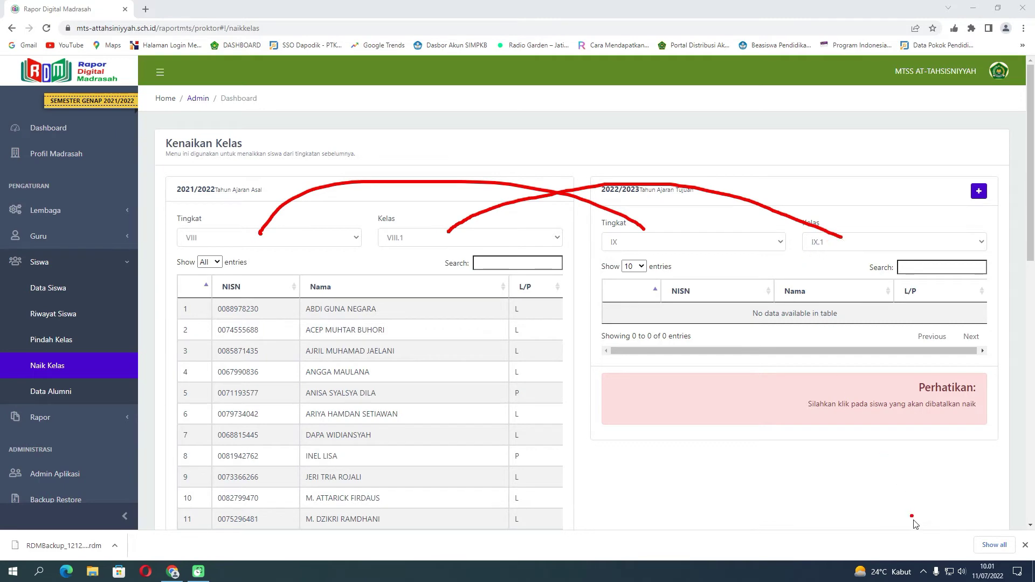
Select all students of source class VIII.1 and process their promotion to IX.1
scroll(508, 424, "down", 10)
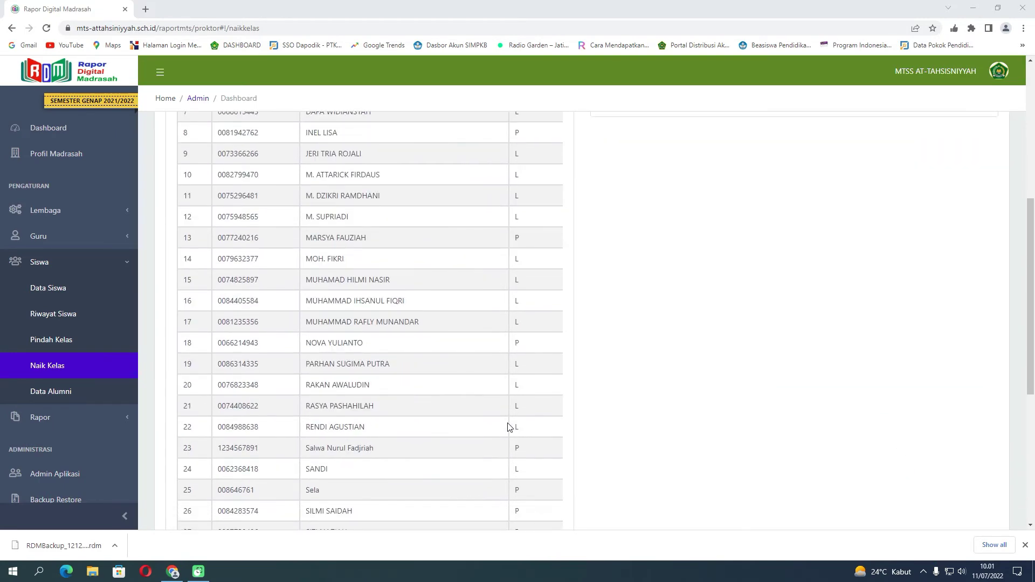
left_click(507, 422)
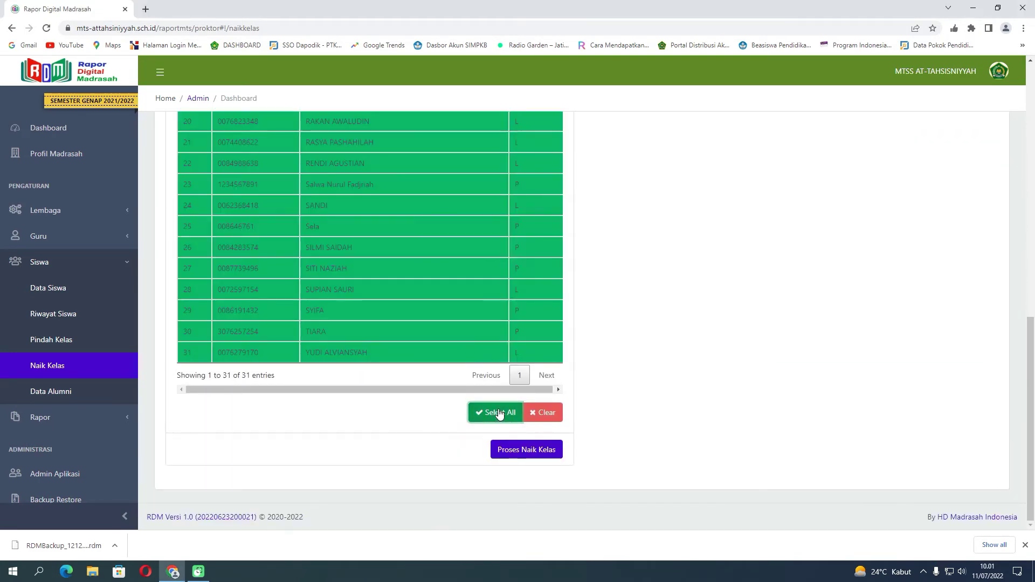
left_click(517, 450)
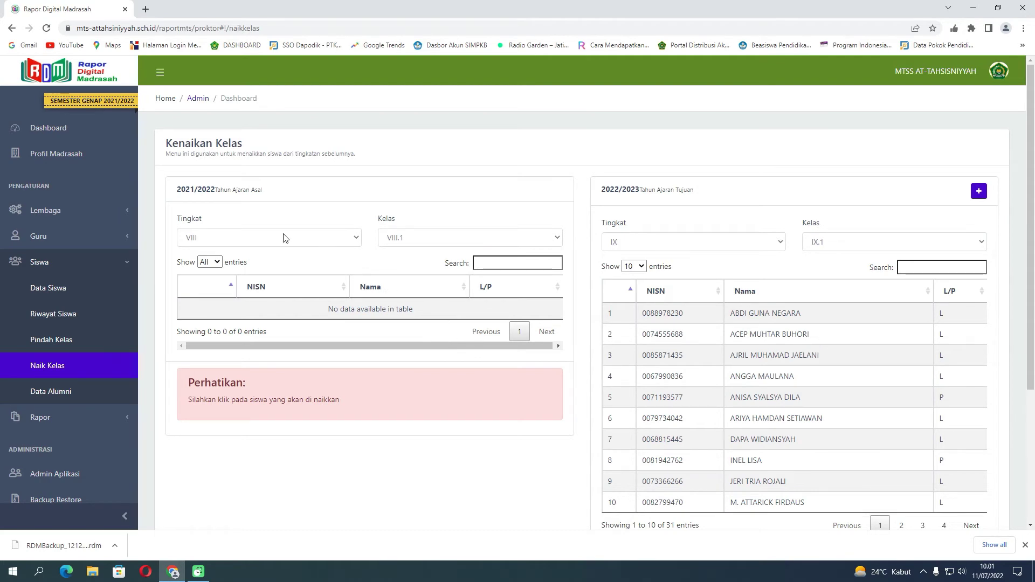
Choose VIII.2 as the 2021/2022 source class and IX.2 as the 2022/2023 destination class
left_click(415, 238)
left_click(403, 273)
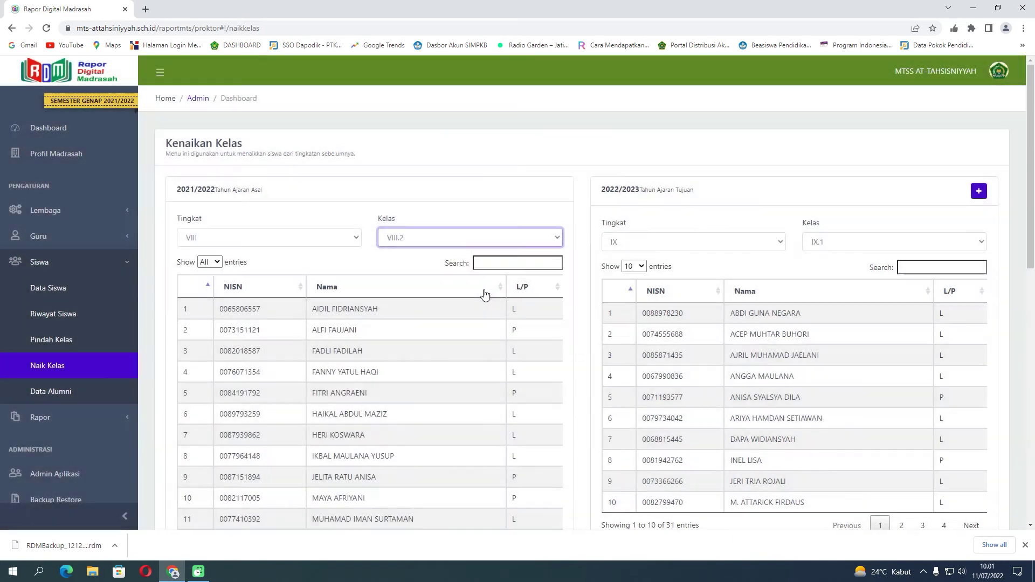
left_click(833, 242)
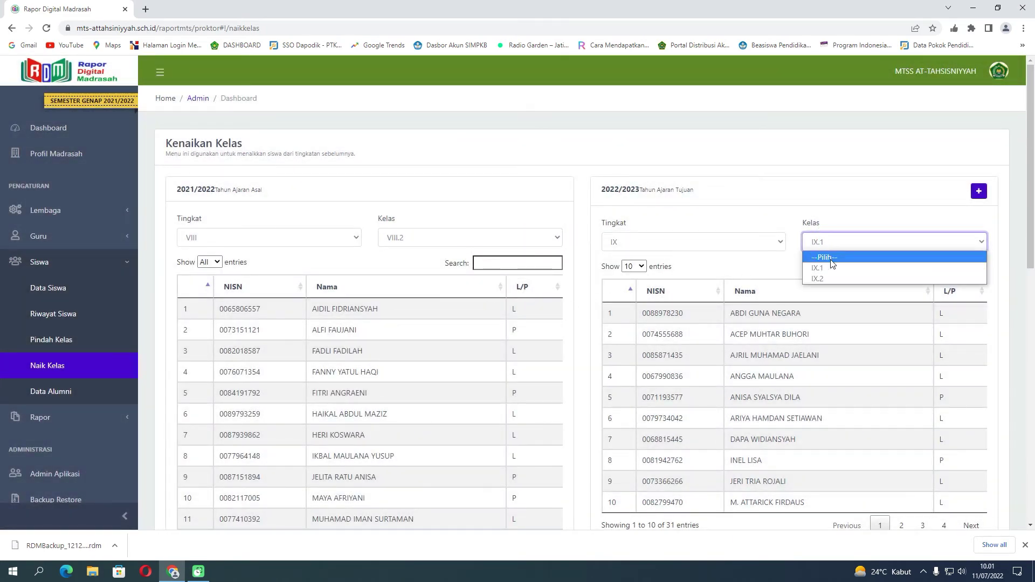
left_click(830, 278)
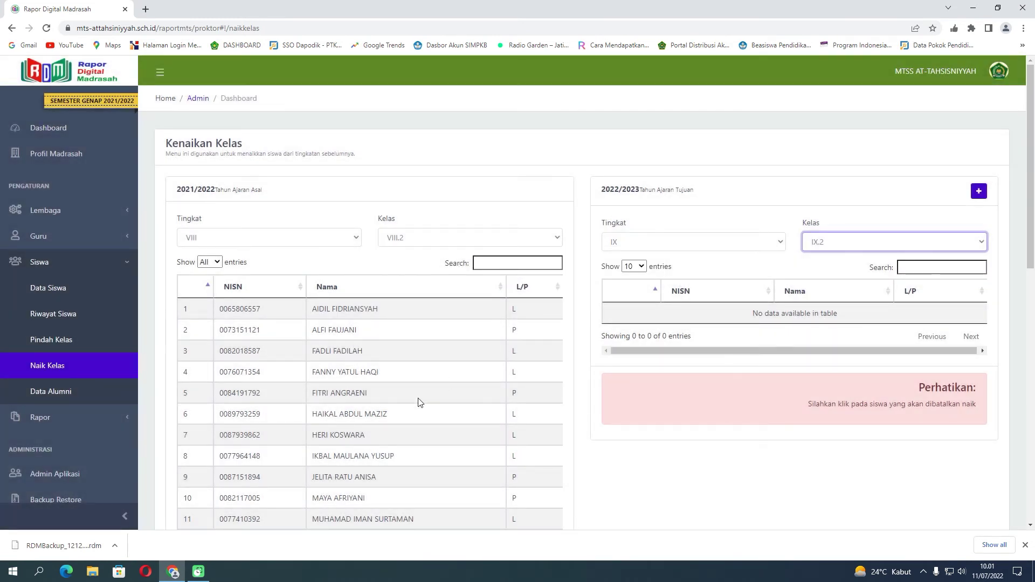
Select all students of source class VIII.2 and process their promotion to IX.2
left_click(369, 373)
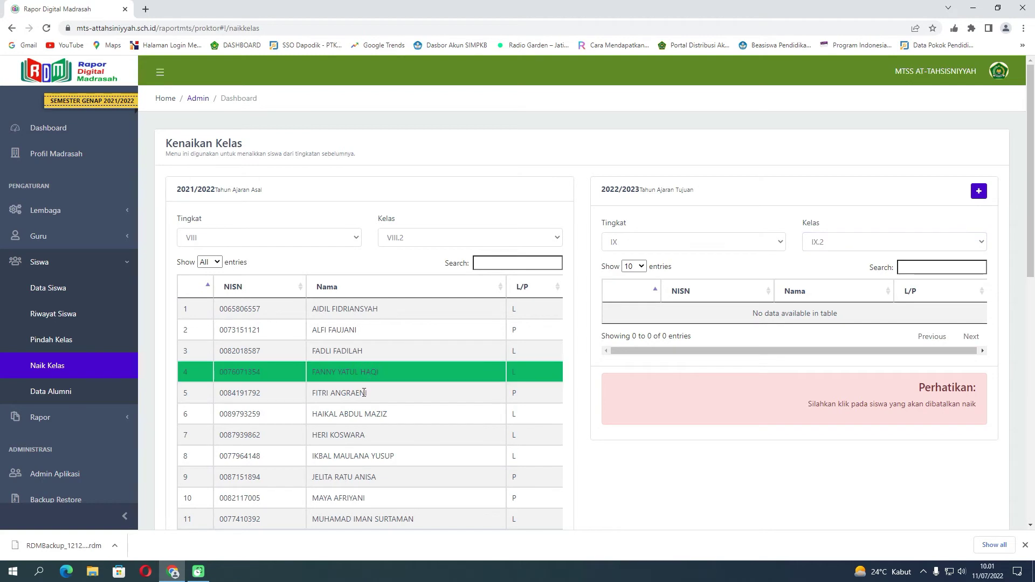
left_click(365, 392)
left_click(367, 412)
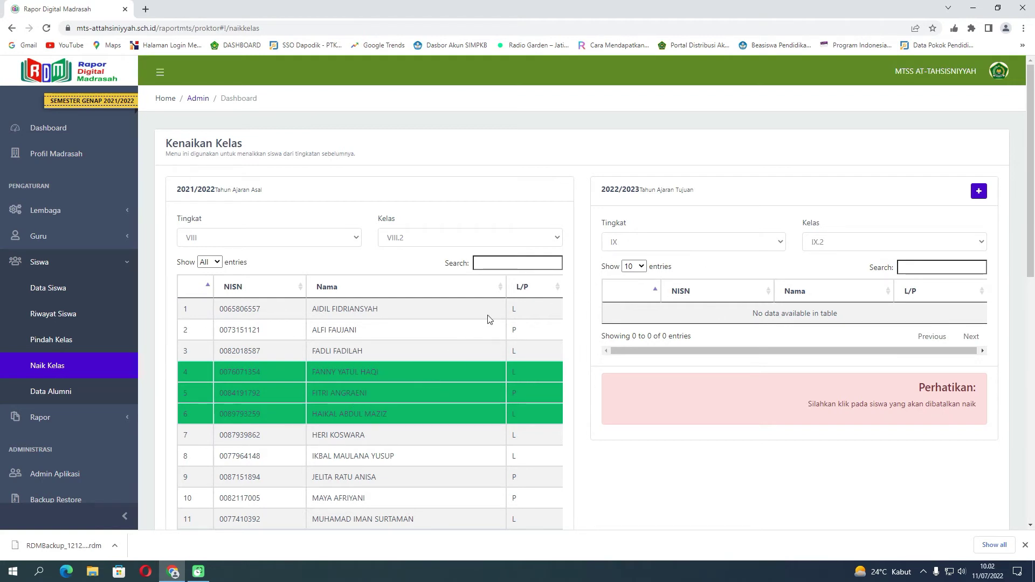
scroll(547, 371, "down", 8)
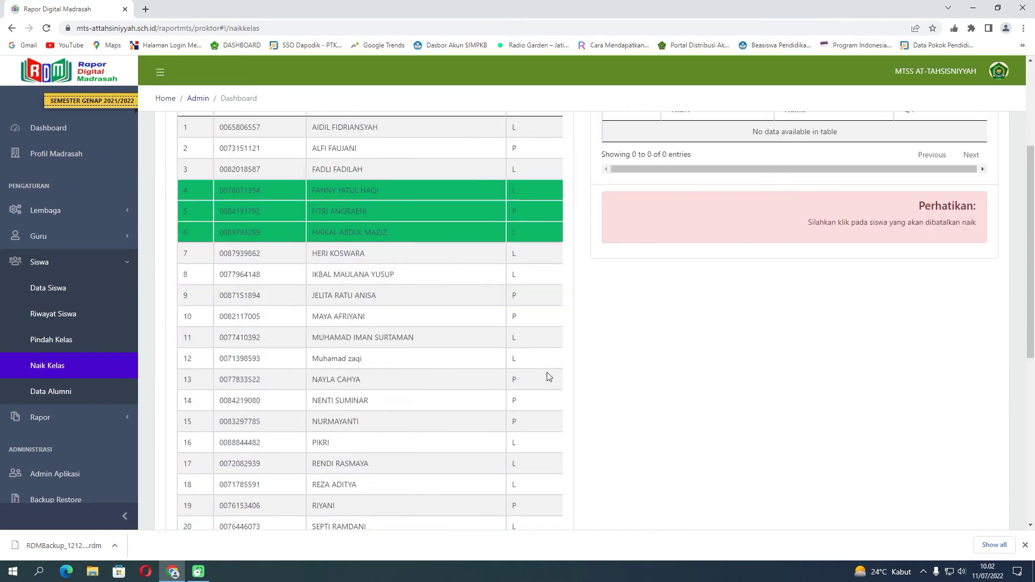
scroll(510, 372, "down", 2)
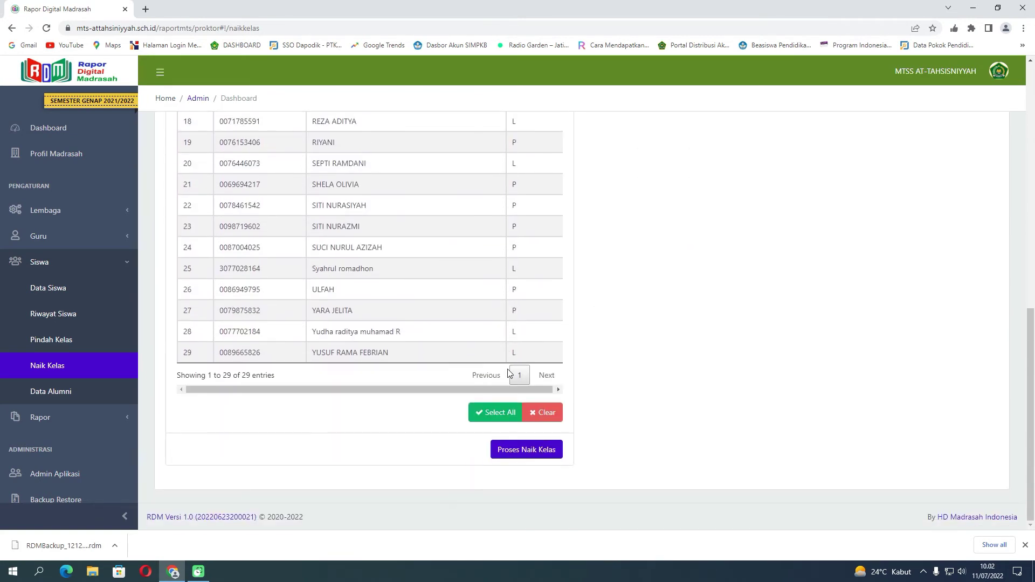
left_click(494, 412)
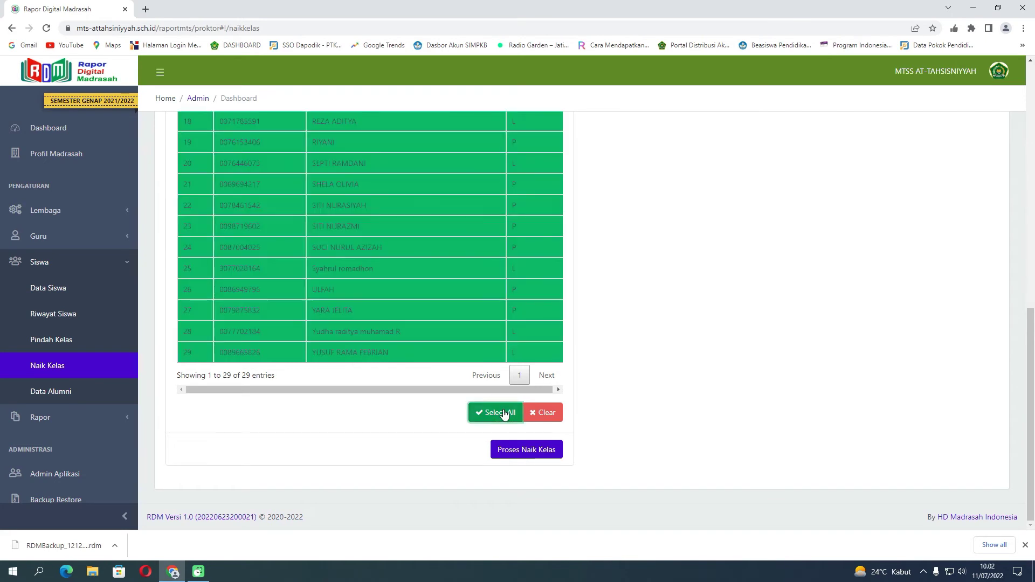
left_click(510, 450)
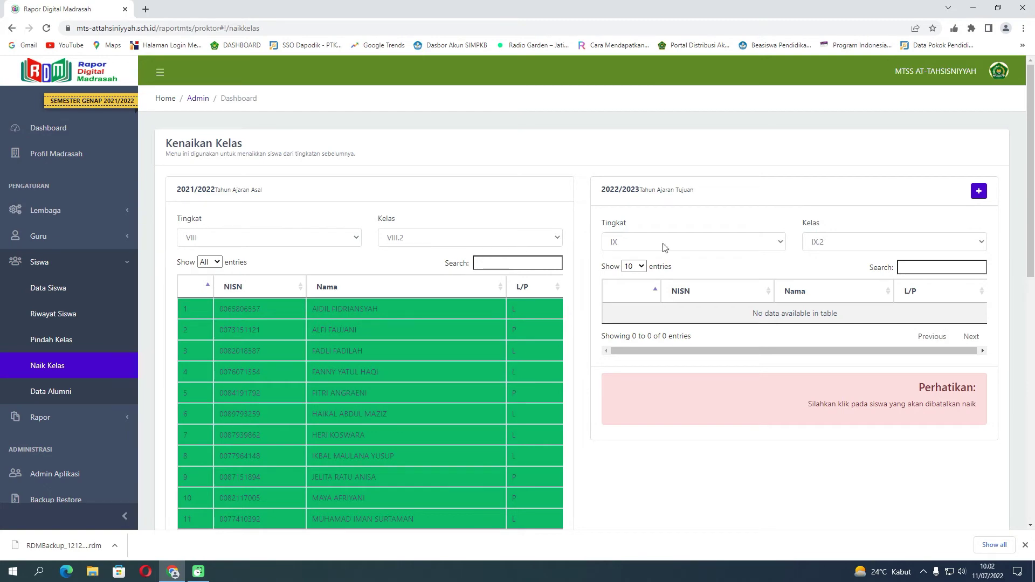
scroll(511, 360, "down", 10)
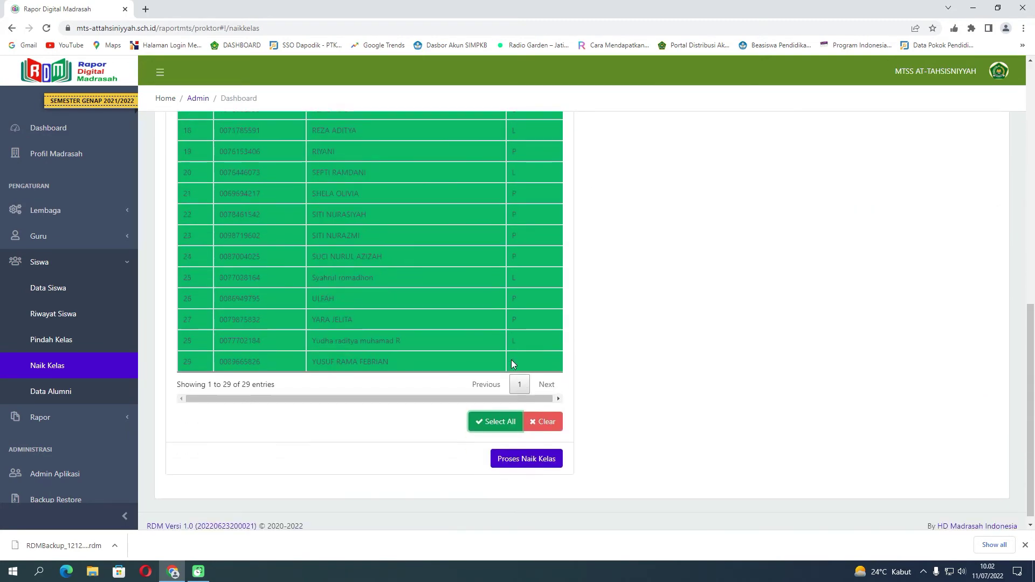
left_click(526, 451)
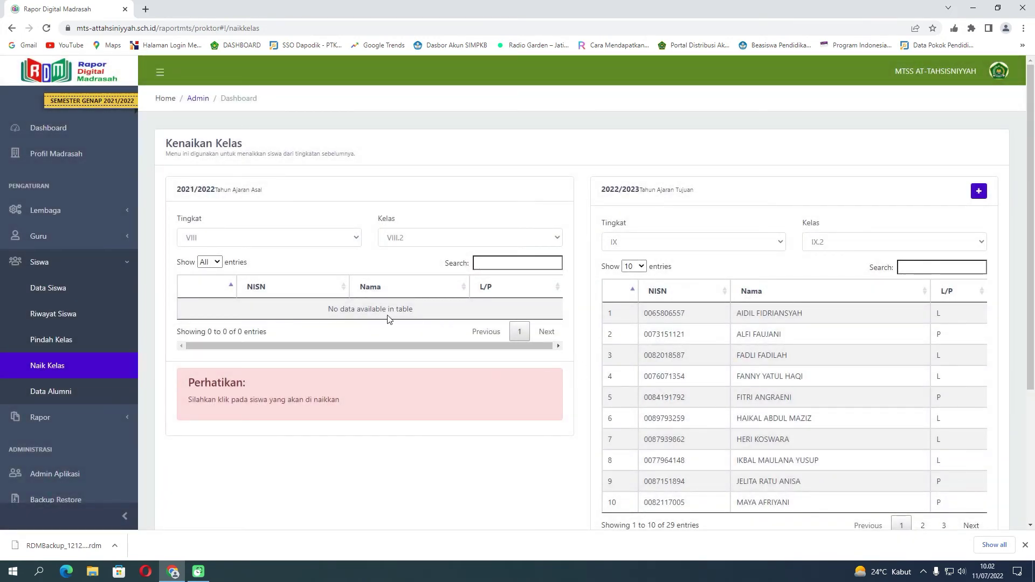
Choose grade IX class IX.1 as the 2021/2022 source and select all of its students
left_click(329, 241)
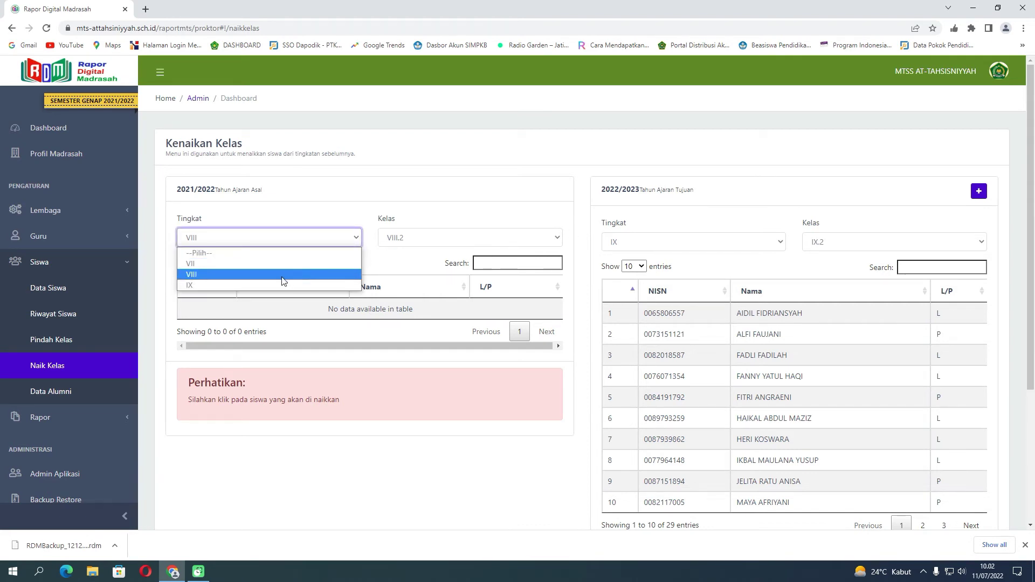
left_click(264, 285)
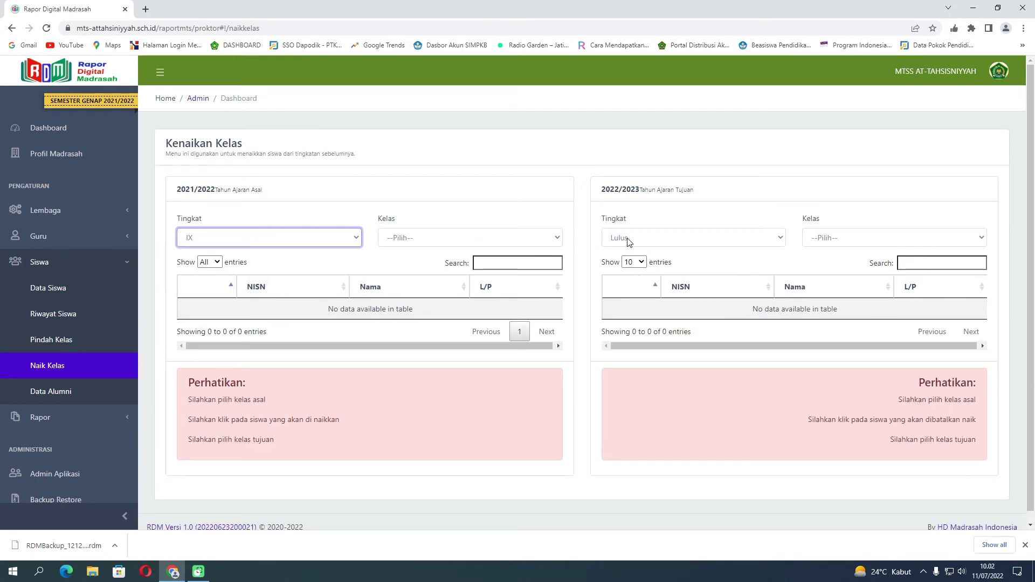
left_click(517, 238)
left_click(460, 263)
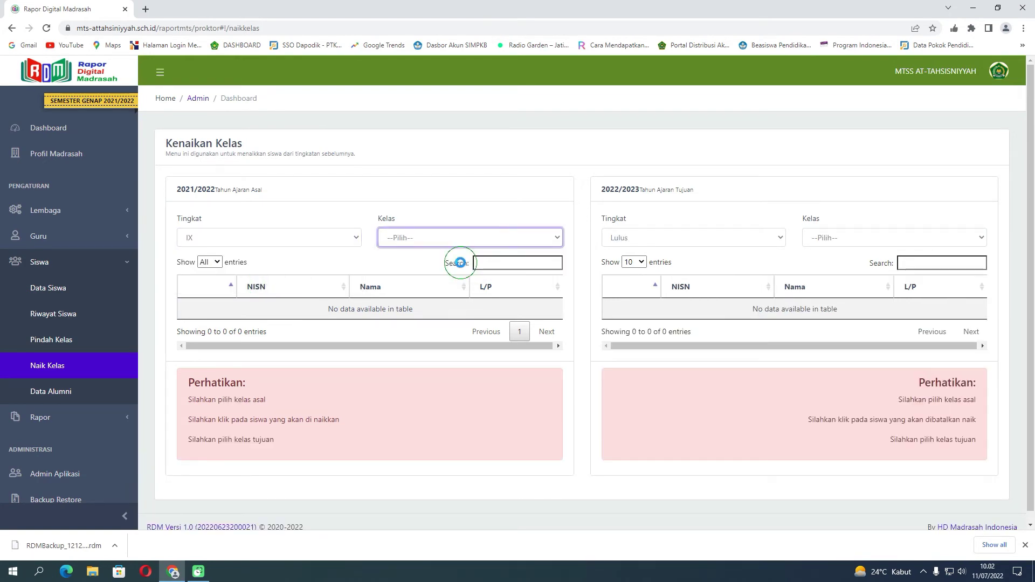
scroll(446, 403, "down", 5)
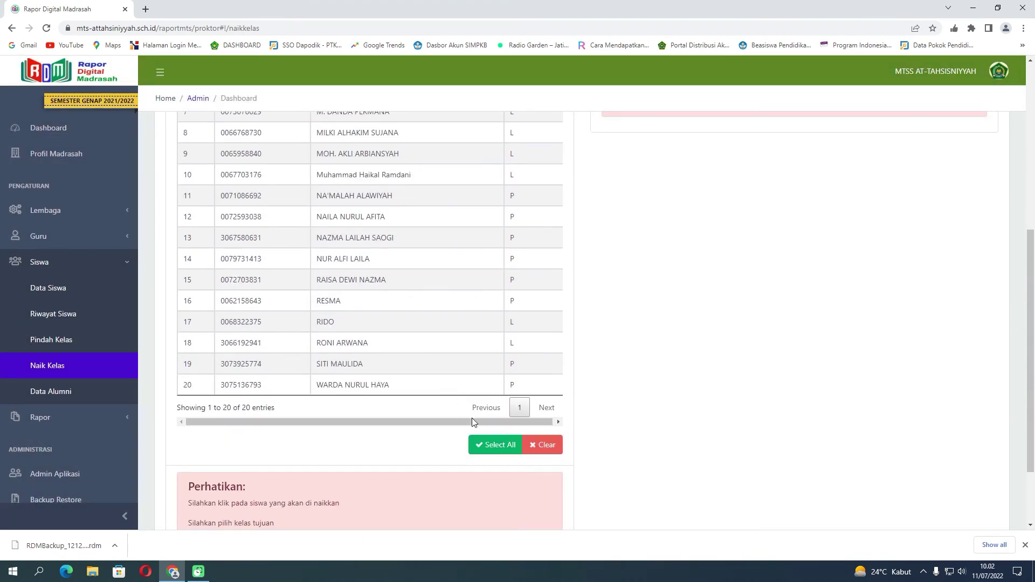
left_click(491, 445)
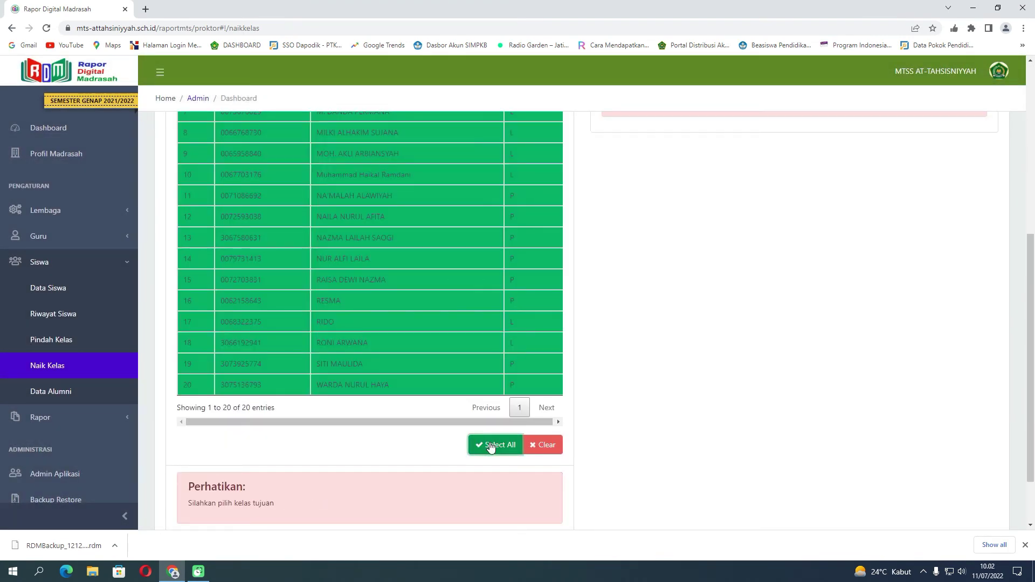
Choose Alumni as the destination class for the selected IX.1 students and process their promotion
scroll(490, 446, "down", 2)
scroll(483, 434, "up", 5)
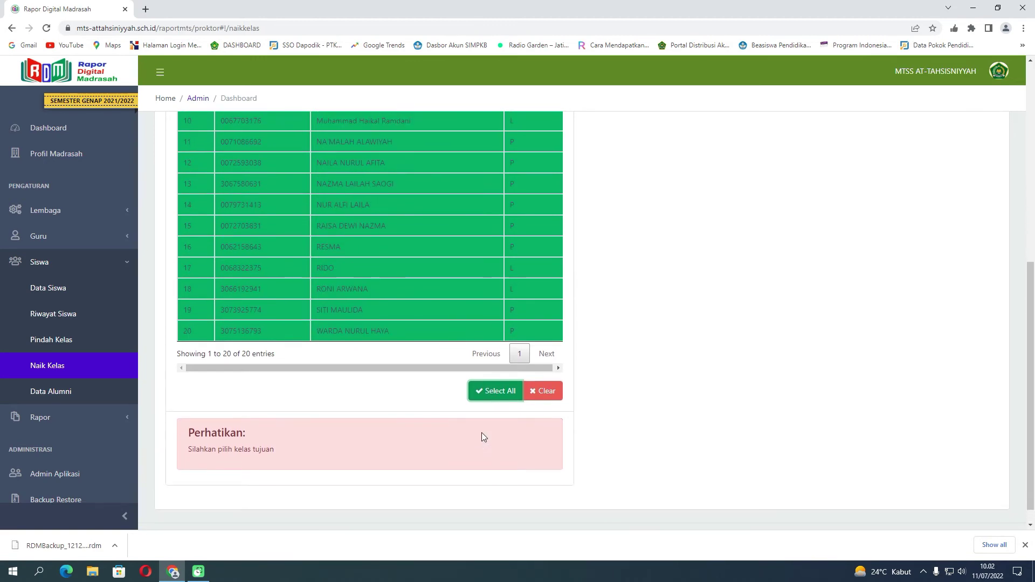
scroll(481, 436, "up", 2)
left_click(827, 238)
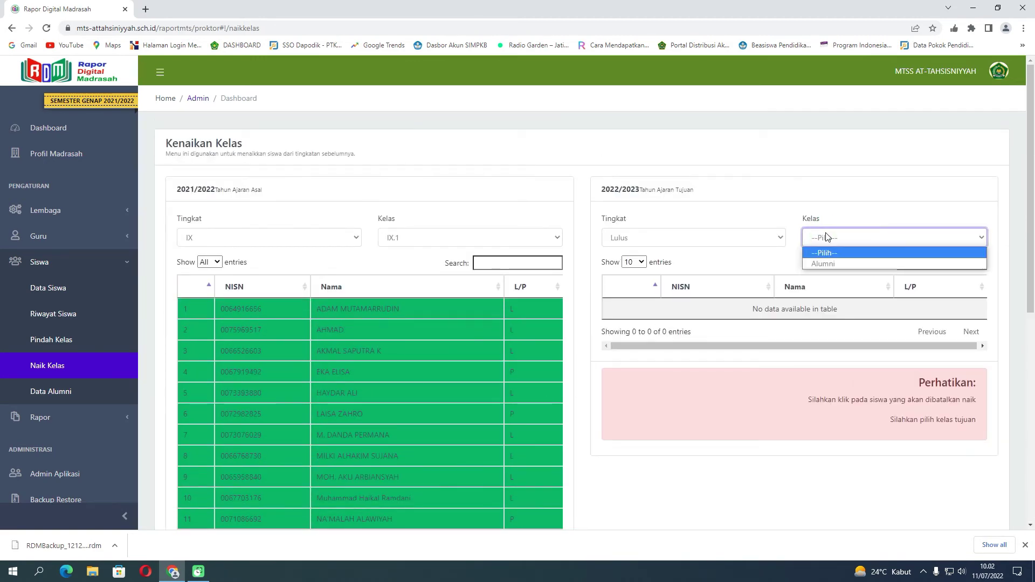
left_click(828, 263)
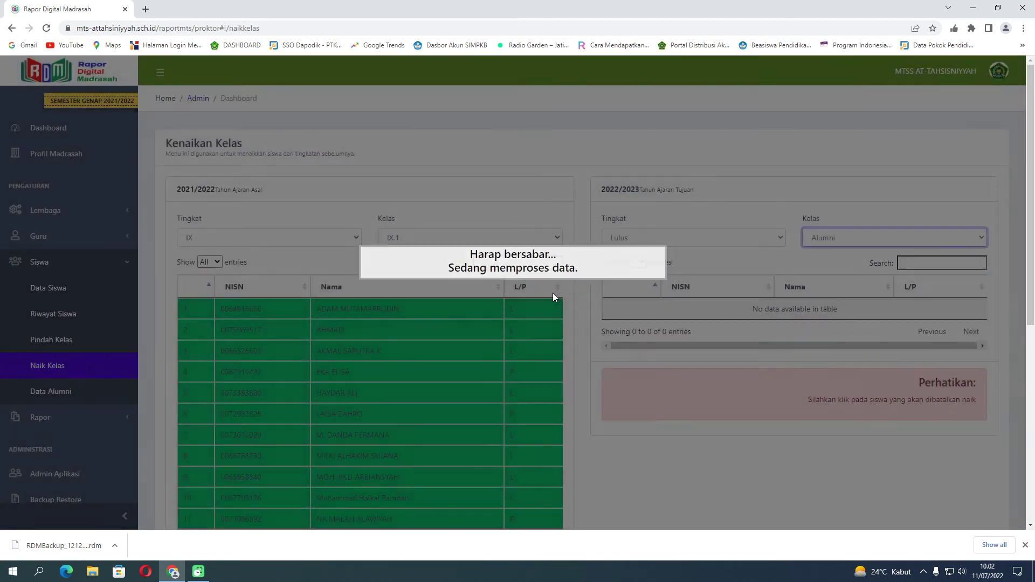
scroll(545, 307, "down", 6)
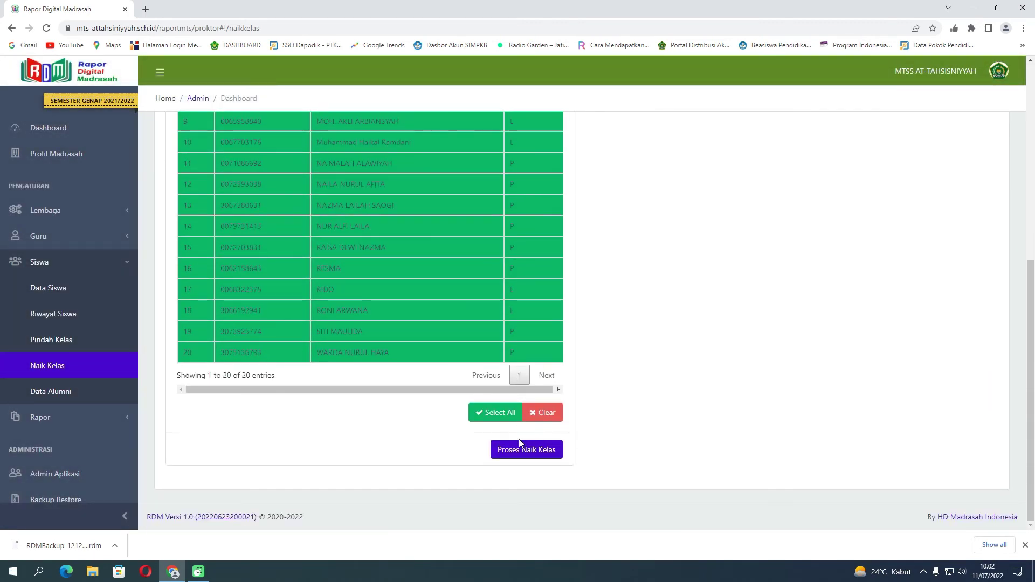
left_click(525, 448)
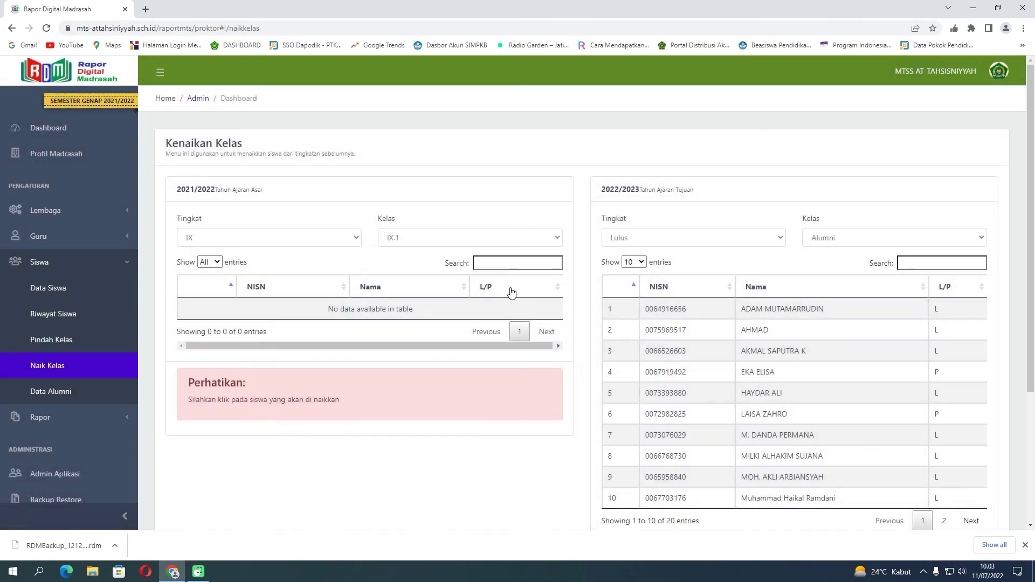
Choose IX.2 as the source class, select all of its students and process their promotion to Alumni
left_click(497, 241)
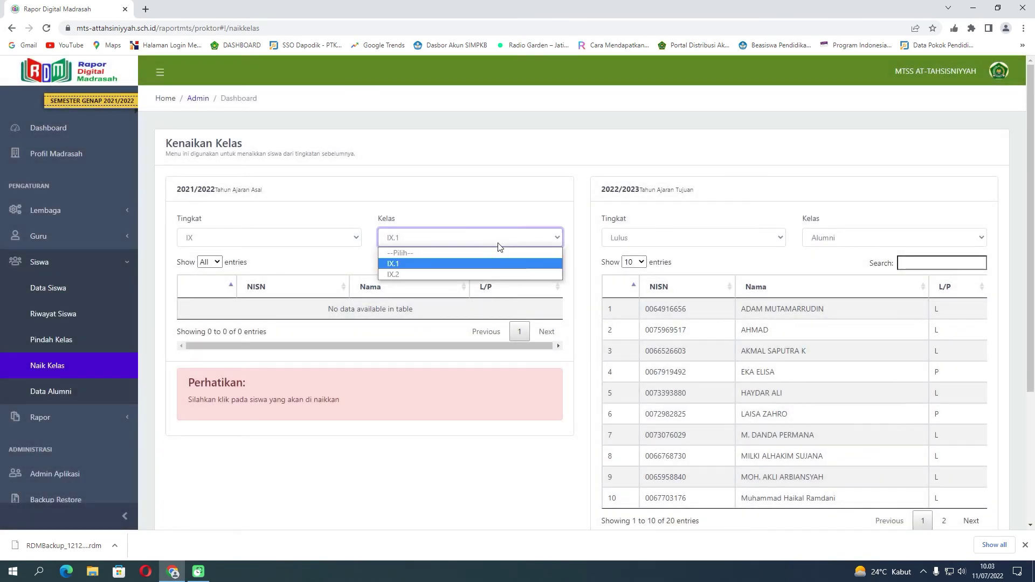
left_click(477, 270)
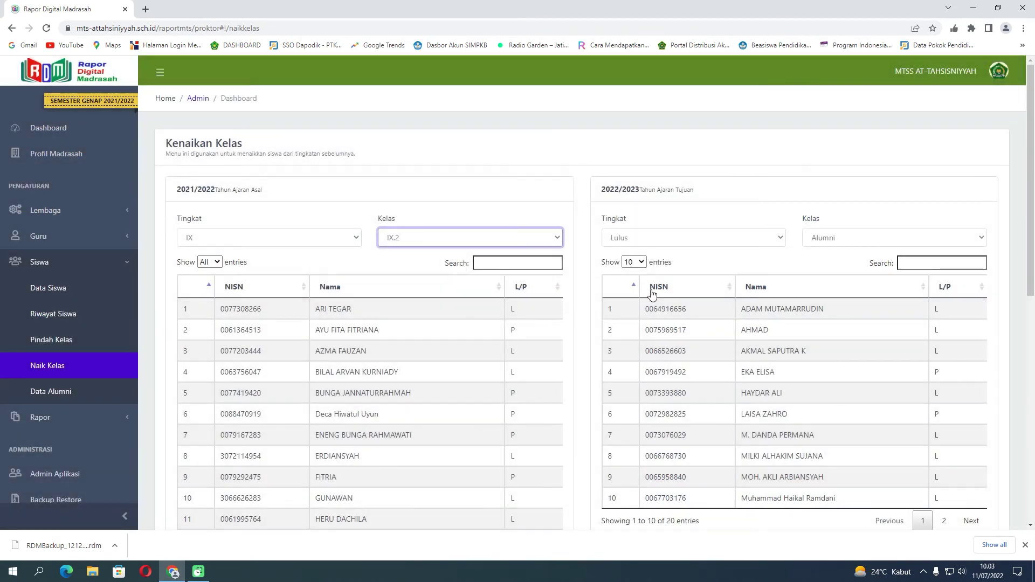
left_click(824, 239)
left_click(824, 239)
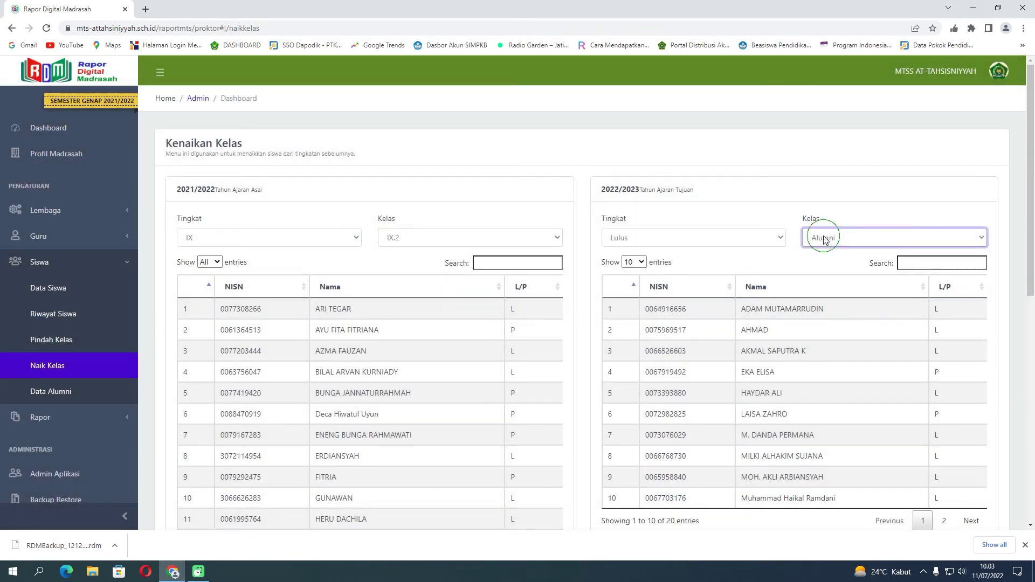
scroll(521, 360, "down", 8)
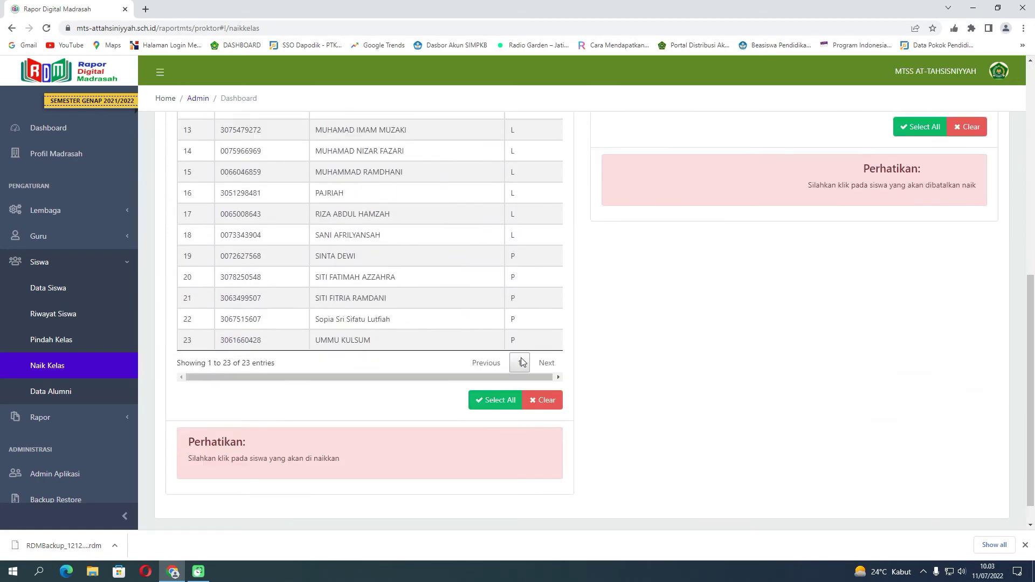
left_click(502, 400)
left_click(520, 452)
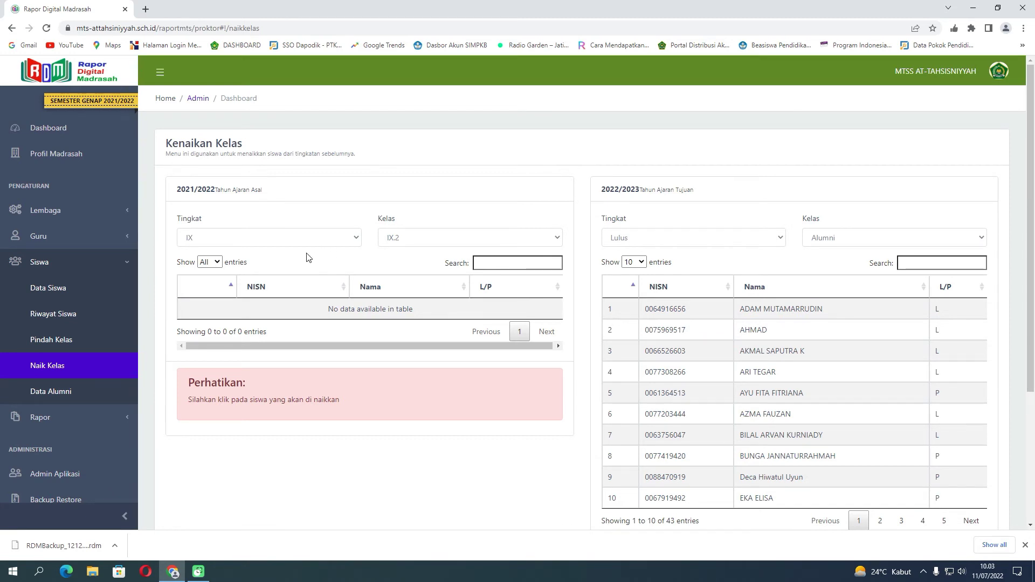
Set the institution's active academic year to 2022/2023 and the active semester to Ganjil - Paket, and save the settings
left_click_drag(601, 193, 705, 199)
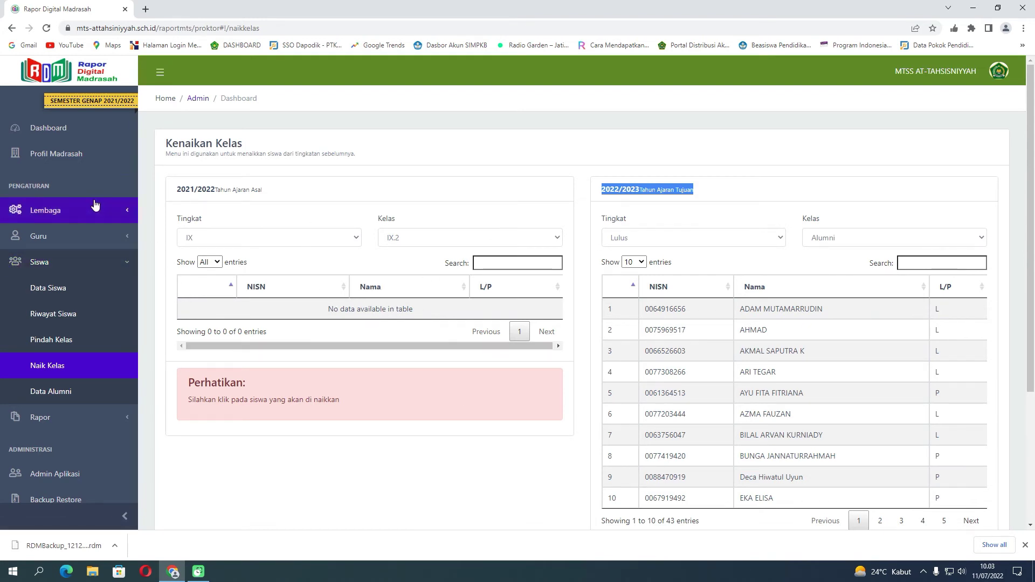
left_click(82, 213)
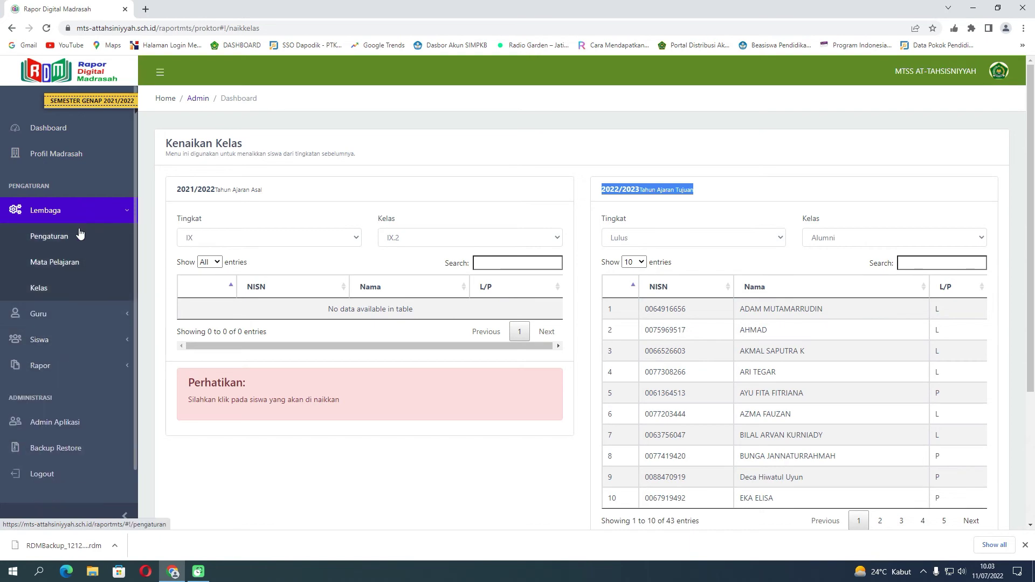
left_click(80, 234)
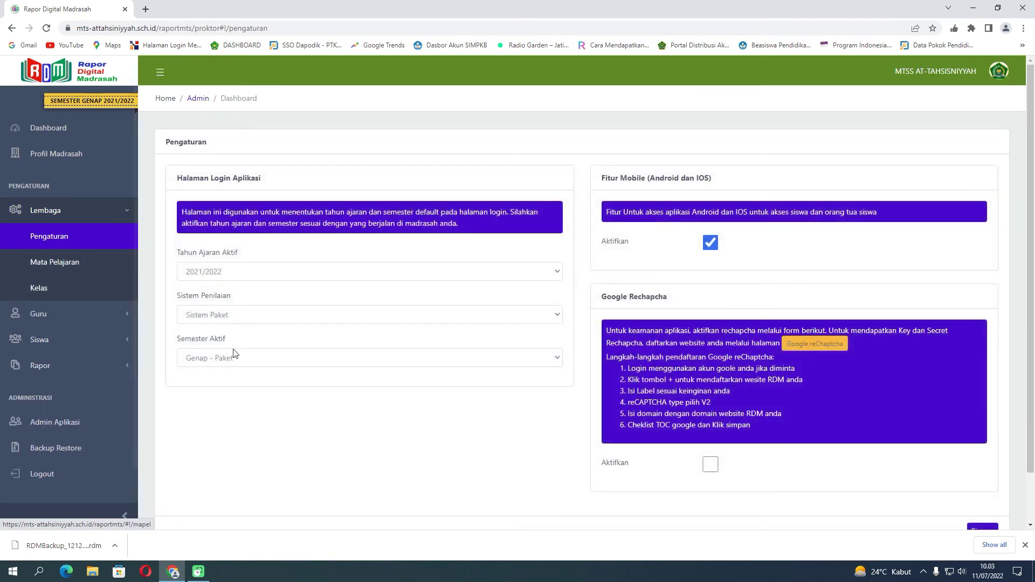
left_click(257, 273)
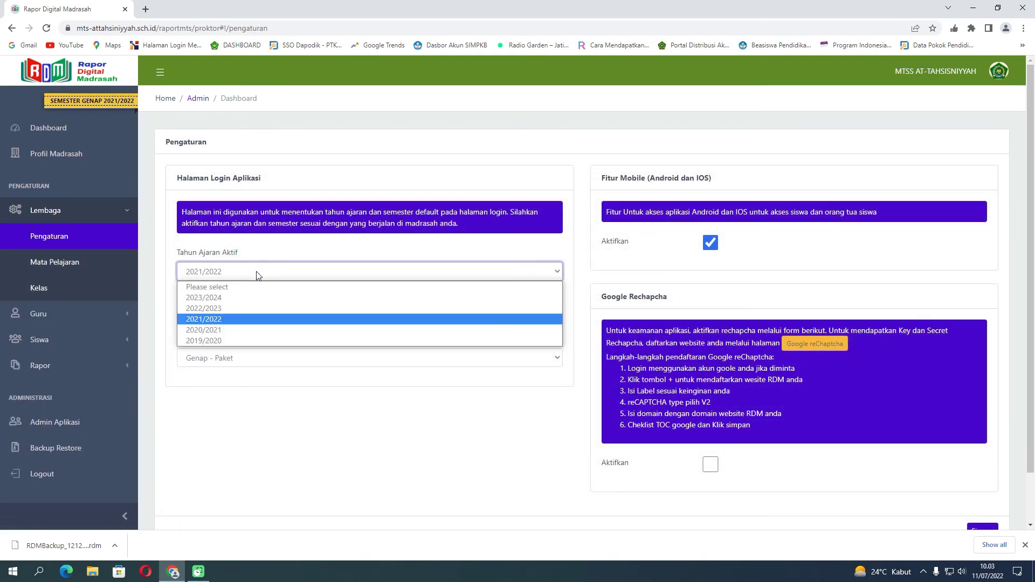
left_click(243, 307)
left_click(241, 358)
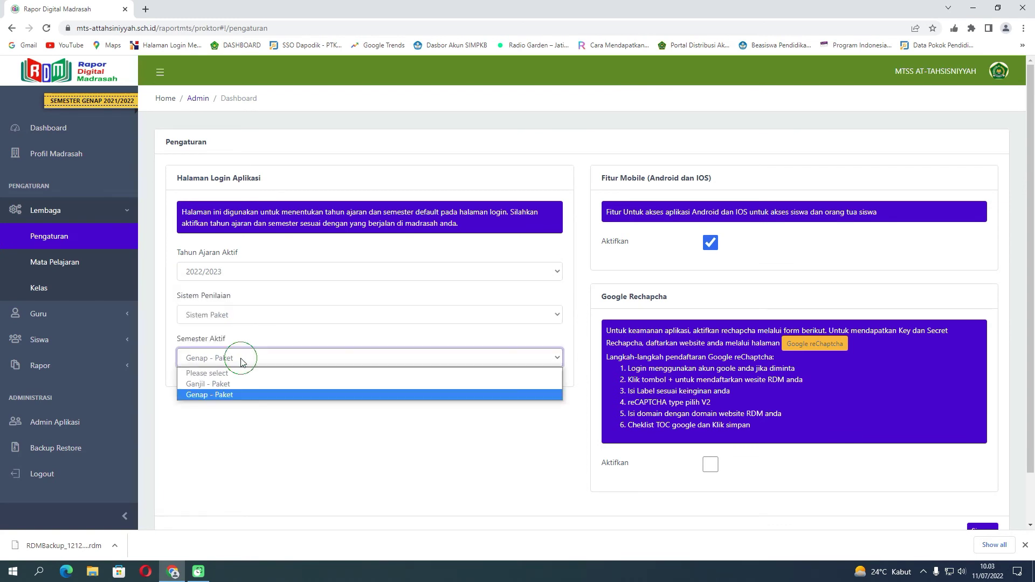
left_click(232, 384)
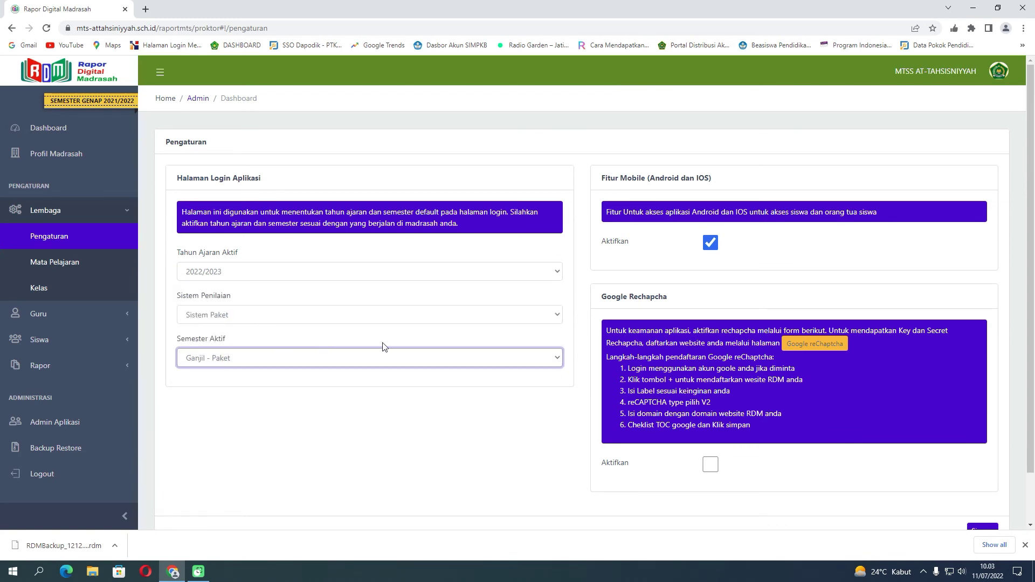
scroll(771, 442, "down", 1)
left_click(981, 479)
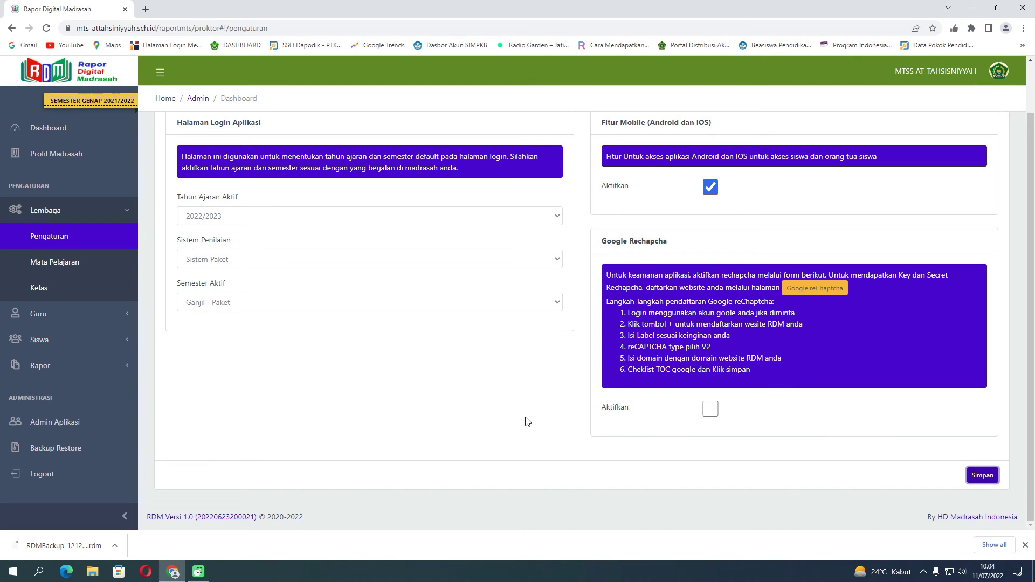
Log out of the madrasah's admin account to return to the login page
left_click(998, 73)
left_click(951, 169)
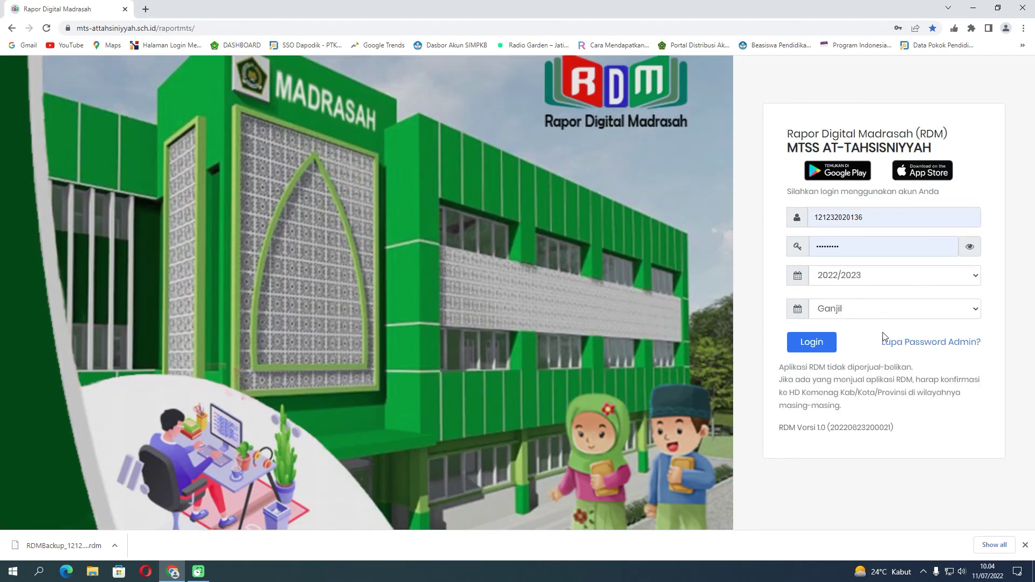
mouse_move(877, 279)
left_mouse_down()
mouse_move(879, 288)
mouse_move(914, 248)
left_mouse_up()
mouse_move(865, 309)
left_mouse_down()
mouse_move(868, 319)
mouse_move(906, 290)
left_mouse_up()
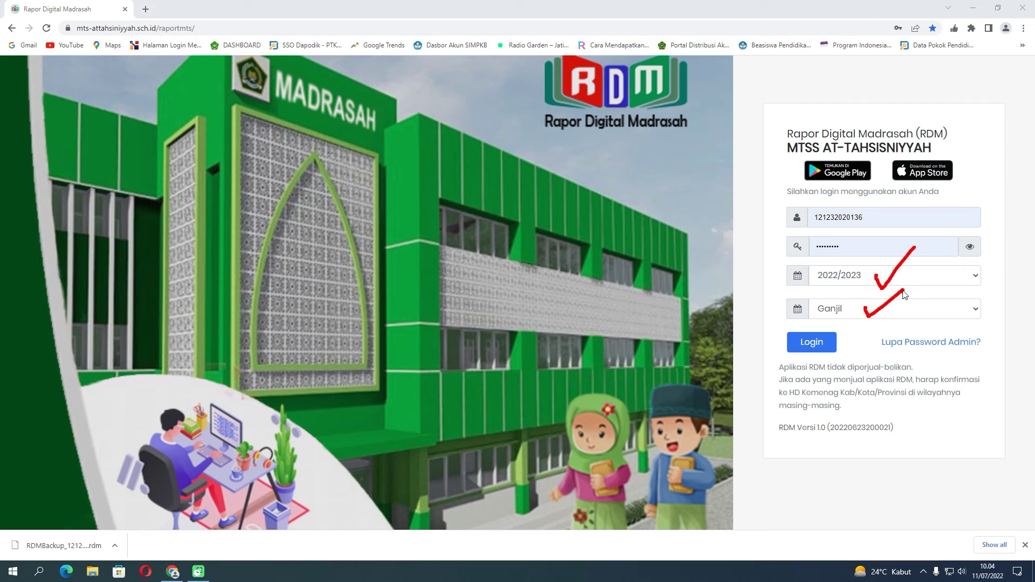
Log in to the madrasah's admin account for 2022/2023 Ganjil and open the student data page
left_click(817, 349)
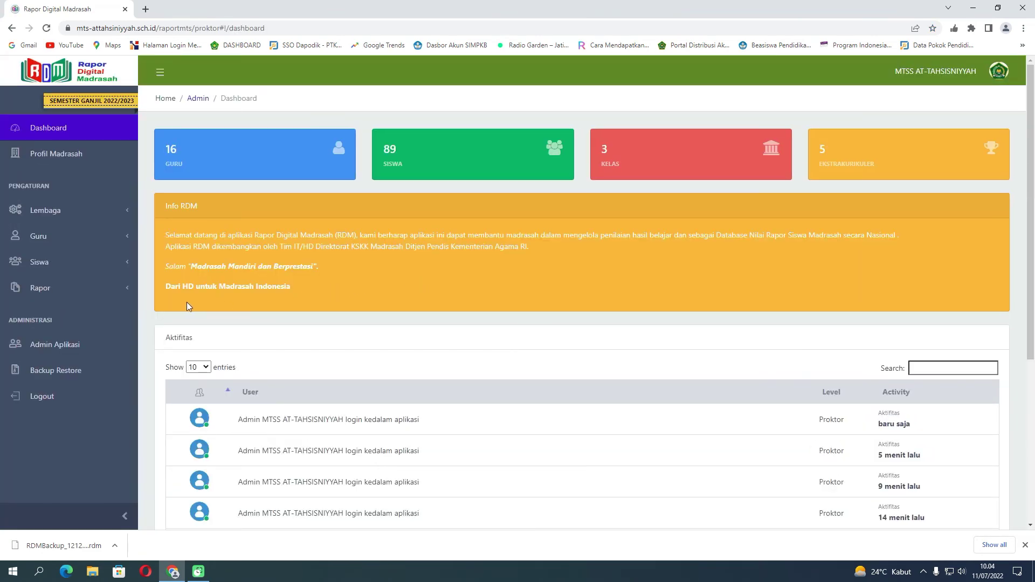
left_click(71, 269)
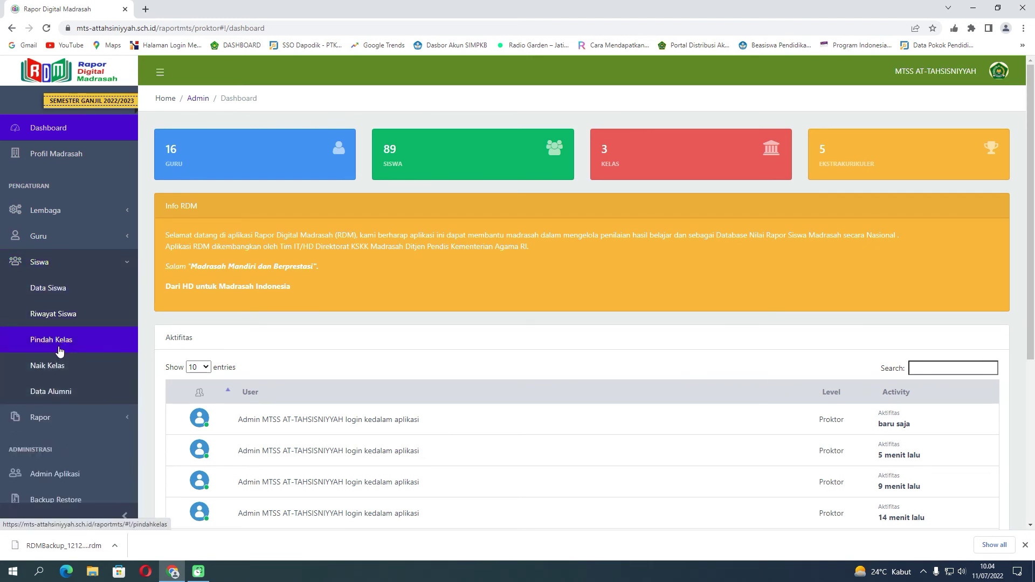
left_click(61, 298)
List the students of grade VIII, class VIII.1, and look through the list to check the promoted students
left_click(325, 210)
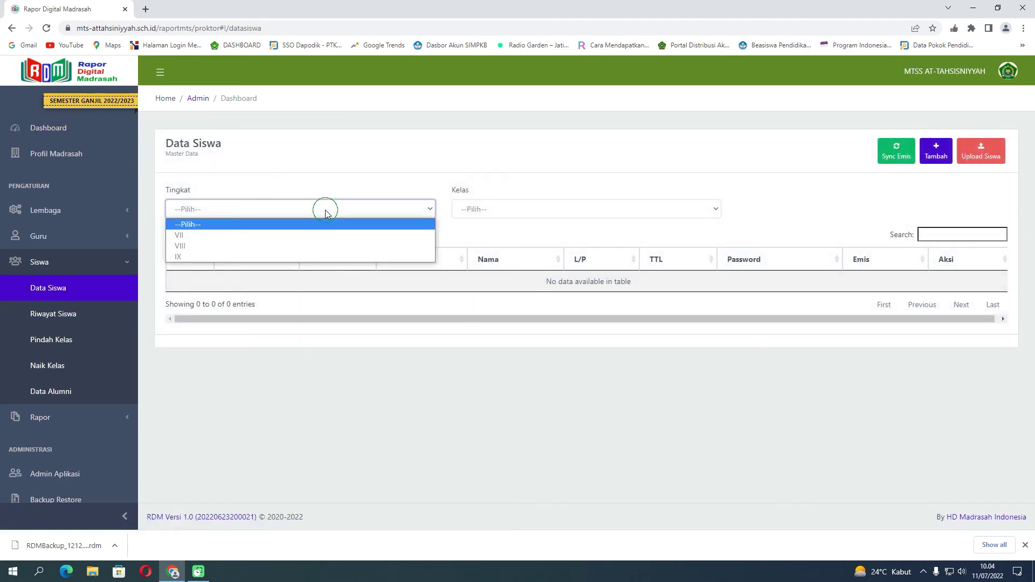
left_click(244, 246)
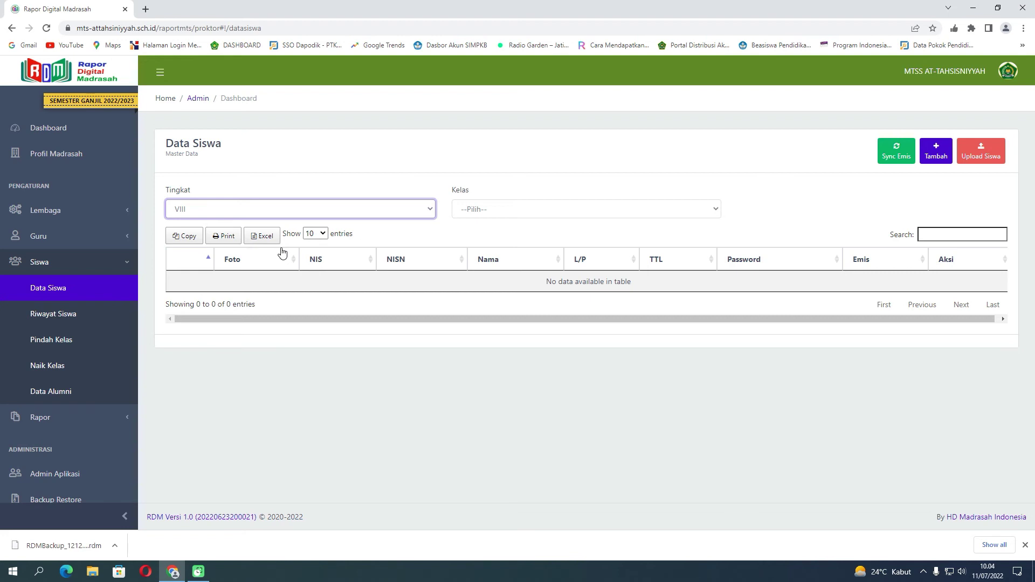
left_click(481, 210)
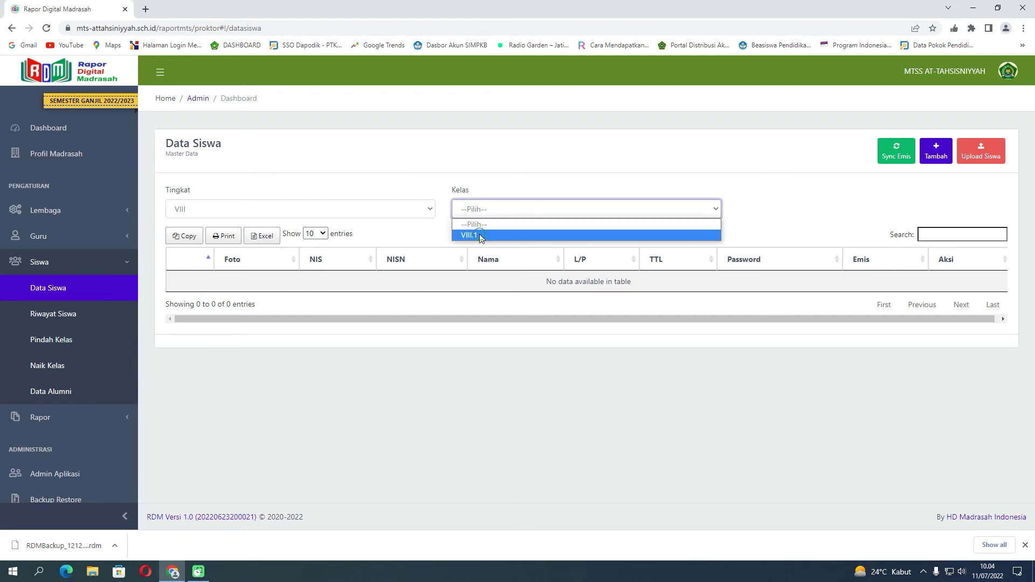
left_click(481, 236)
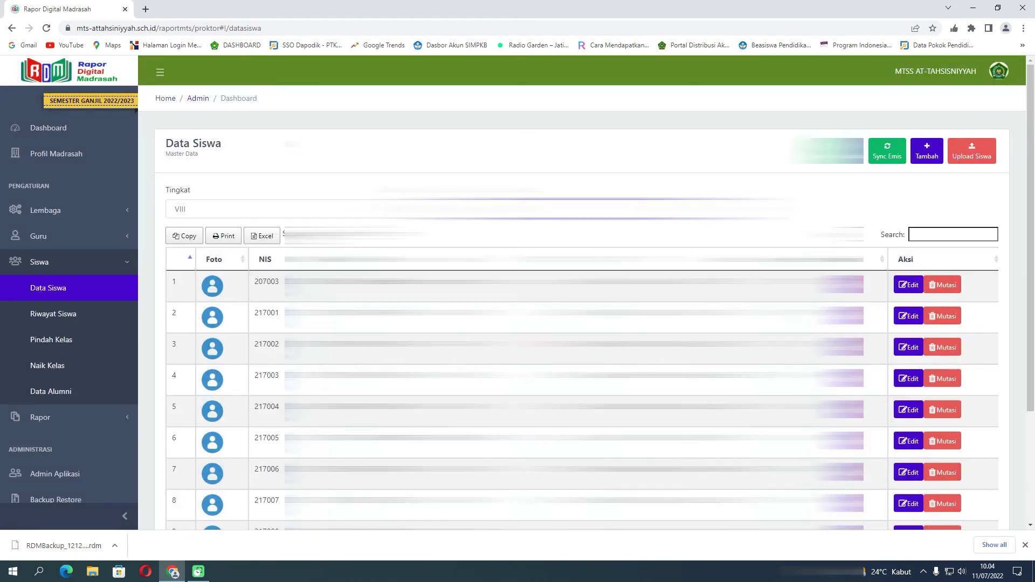
scroll(582, 318, "down", 3)
scroll(582, 318, "up", 2)
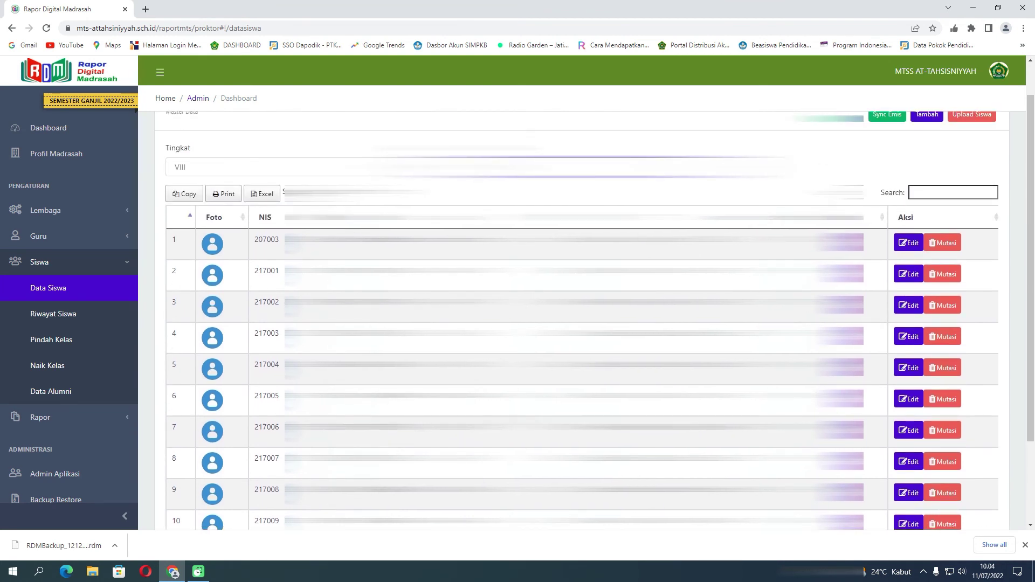
scroll(582, 318, "down", 2)
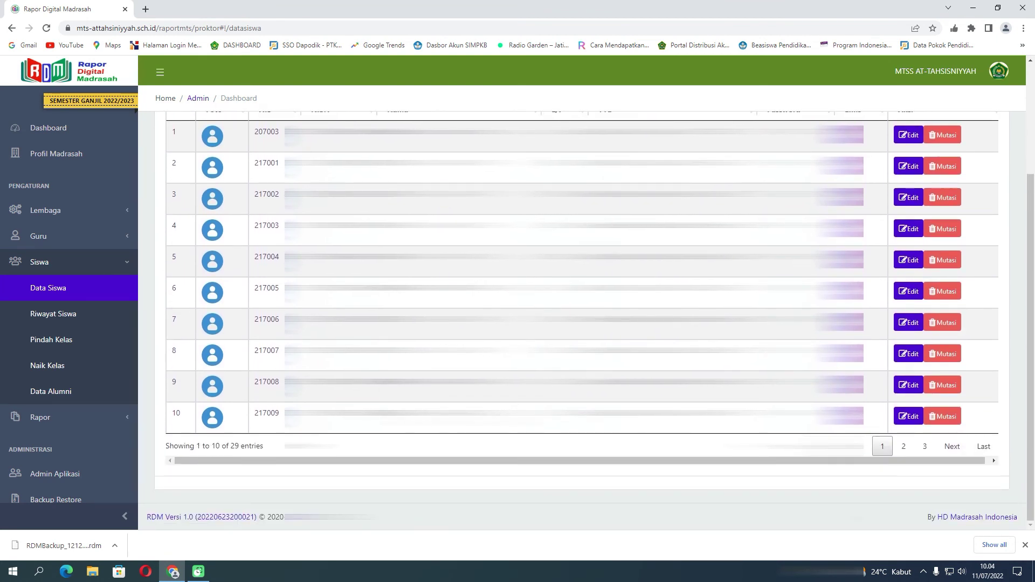
scroll(582, 318, "up", 2)
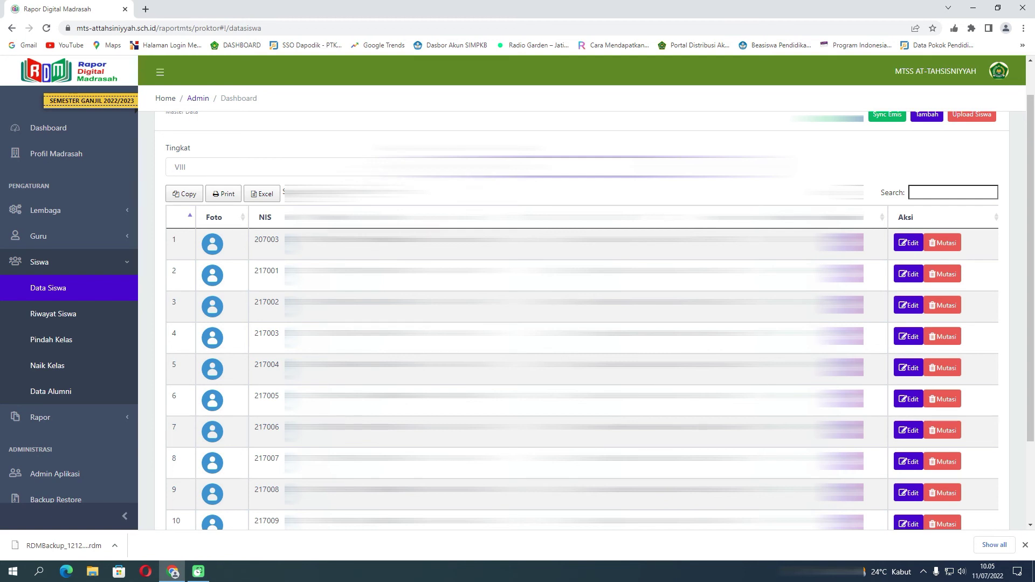
List the students of grade IX, class IX.1, and look through their records
left_click(184, 168)
left_click(183, 214)
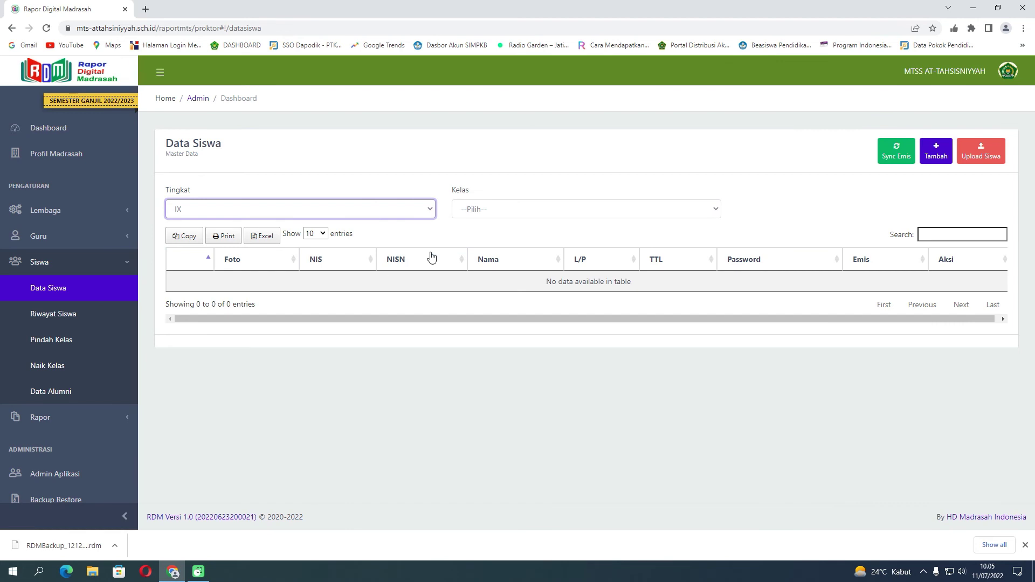
left_click(484, 211)
left_click(485, 234)
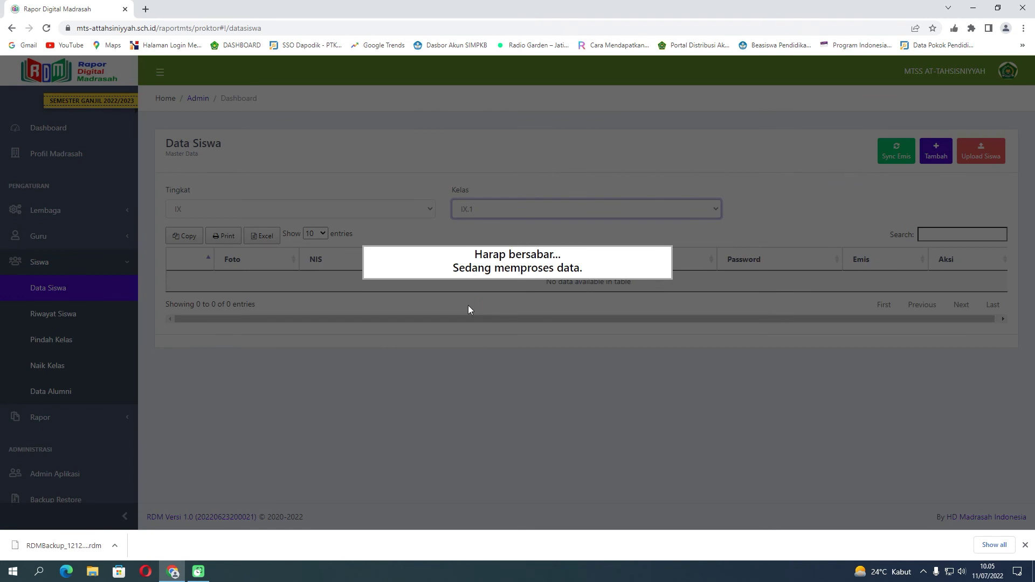
scroll(469, 359, "down", 3)
scroll(468, 360, "up", 2)
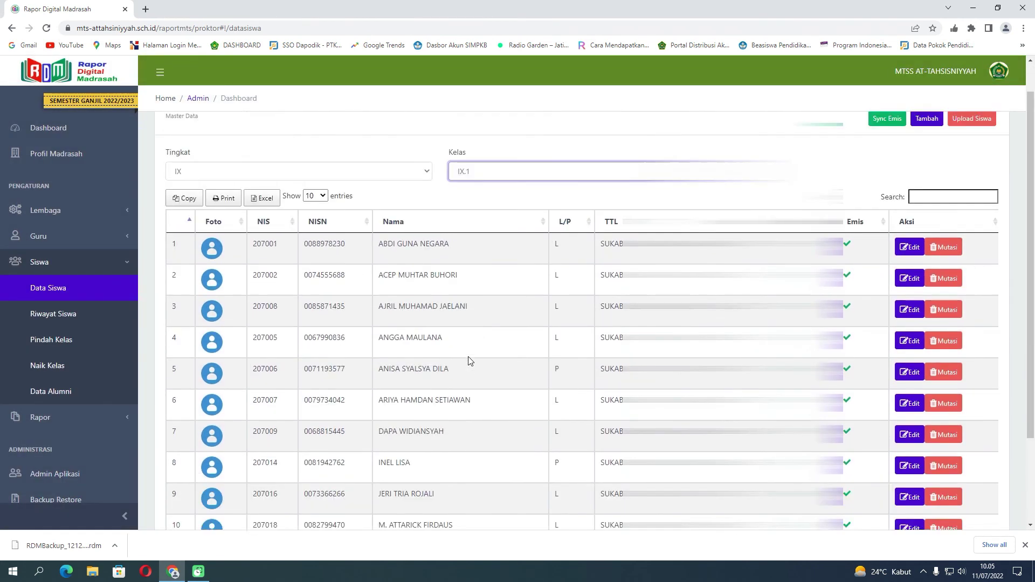
Switch the student list to class IX.2 and look through its records
scroll(469, 360, "up", 1)
left_click(474, 208)
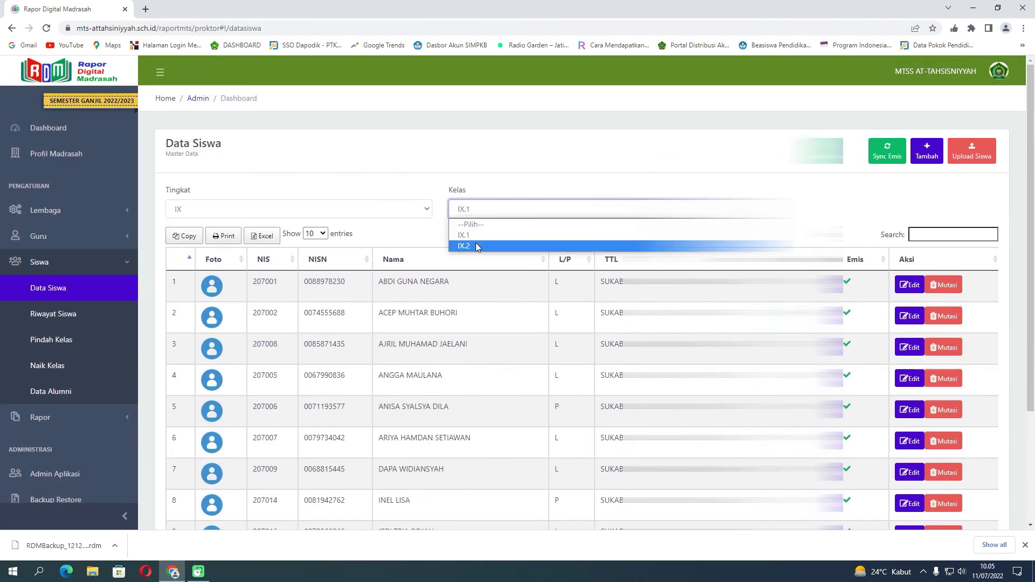
left_click(476, 247)
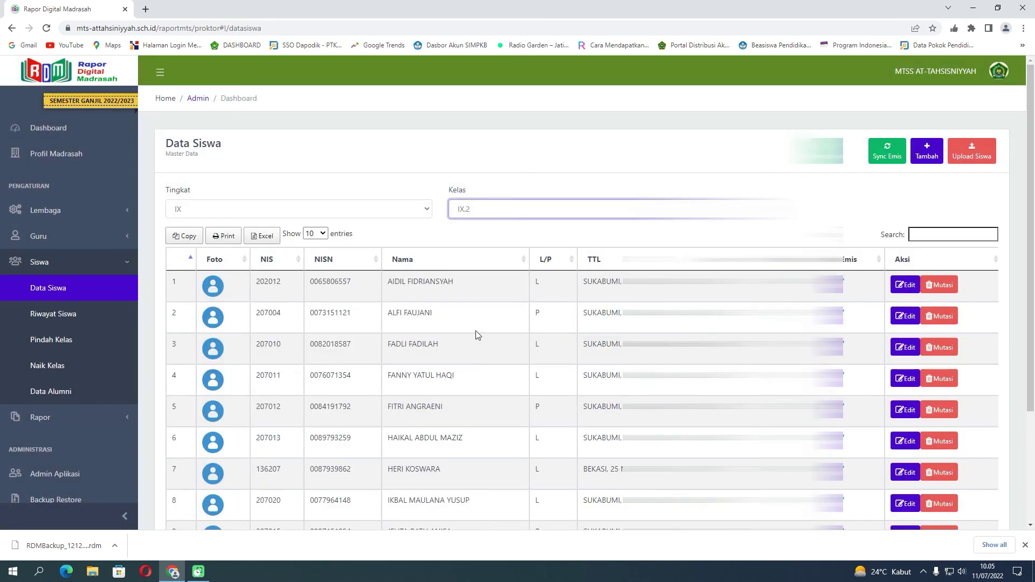
scroll(476, 331, "down", 3)
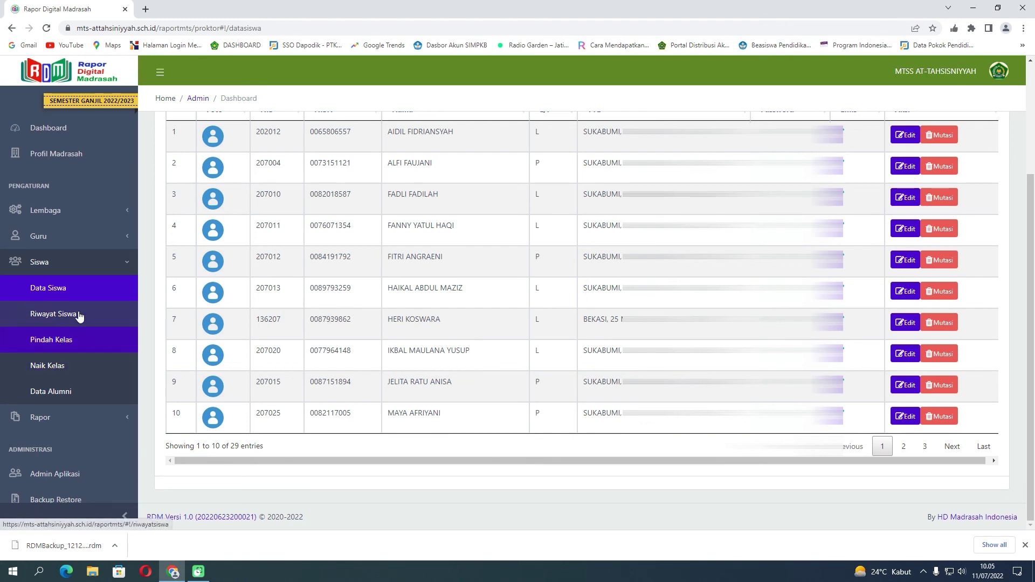
Show the teaching assignments for grade VIII, class VIII.1, and view the teacher choices for Al Qur'an Hadis without assigning one
left_click(93, 246)
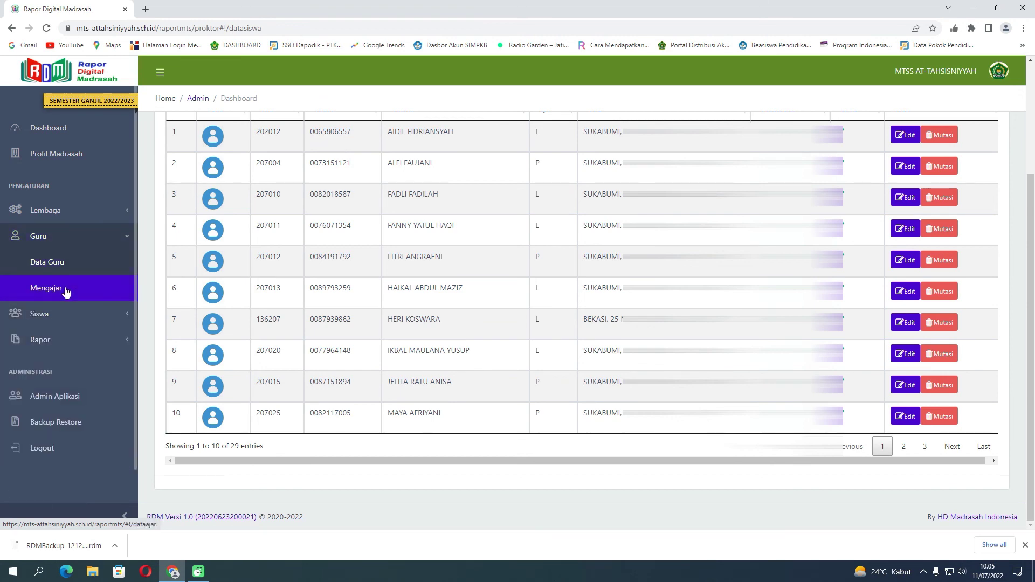
left_click(66, 290)
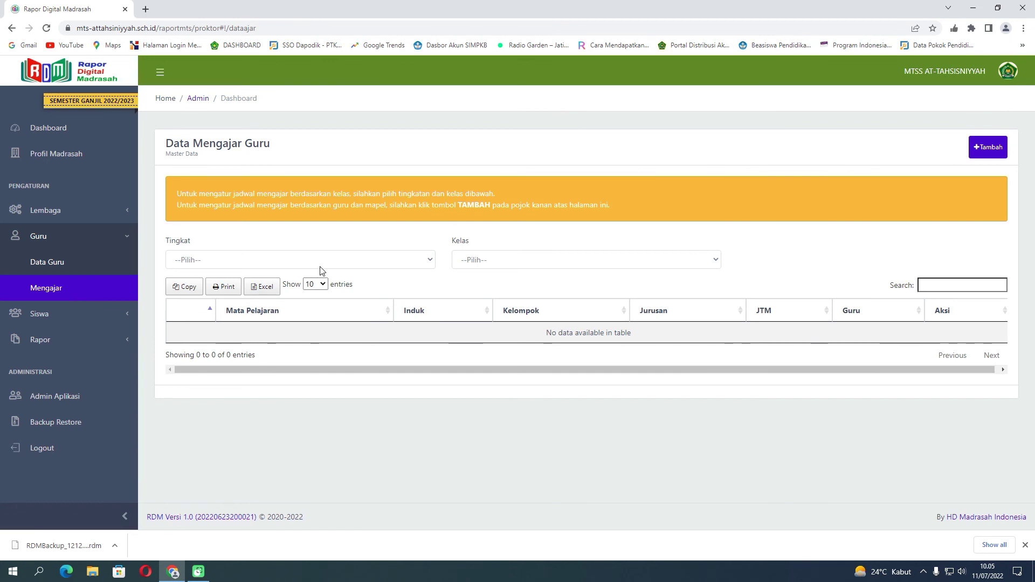
left_click(319, 266)
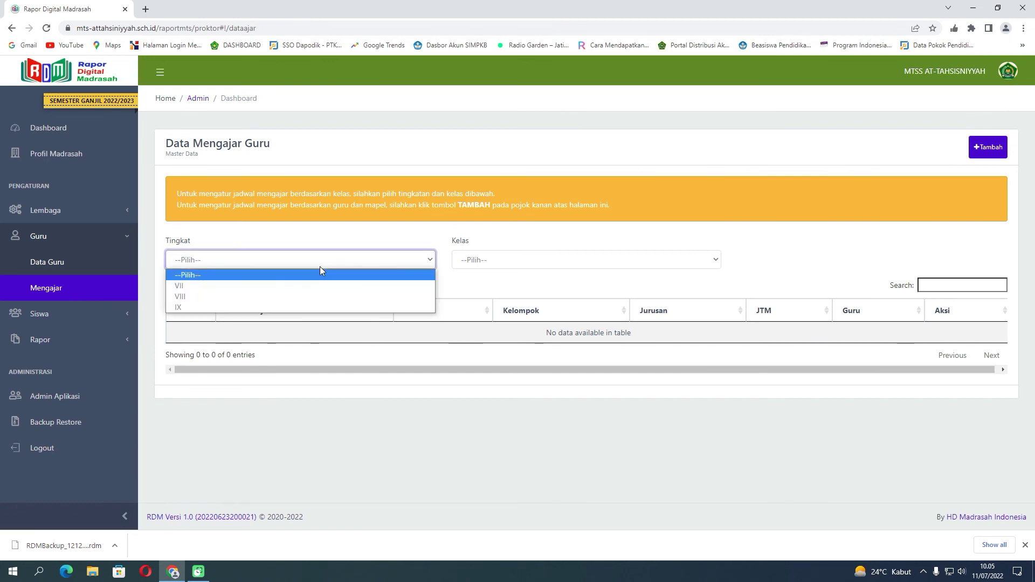
left_click(261, 296)
left_click(487, 265)
left_click(484, 286)
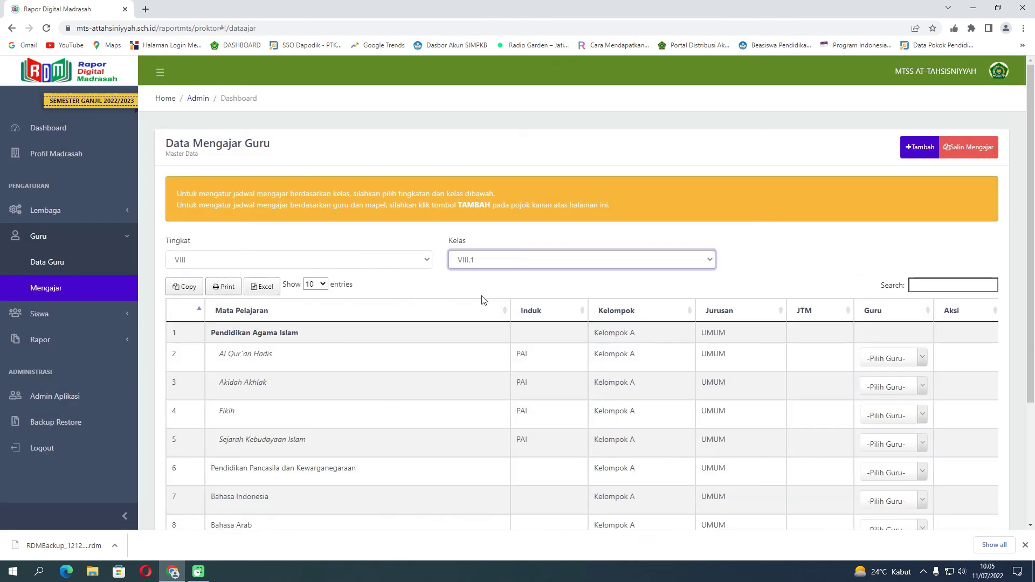
scroll(706, 369, "down", 3)
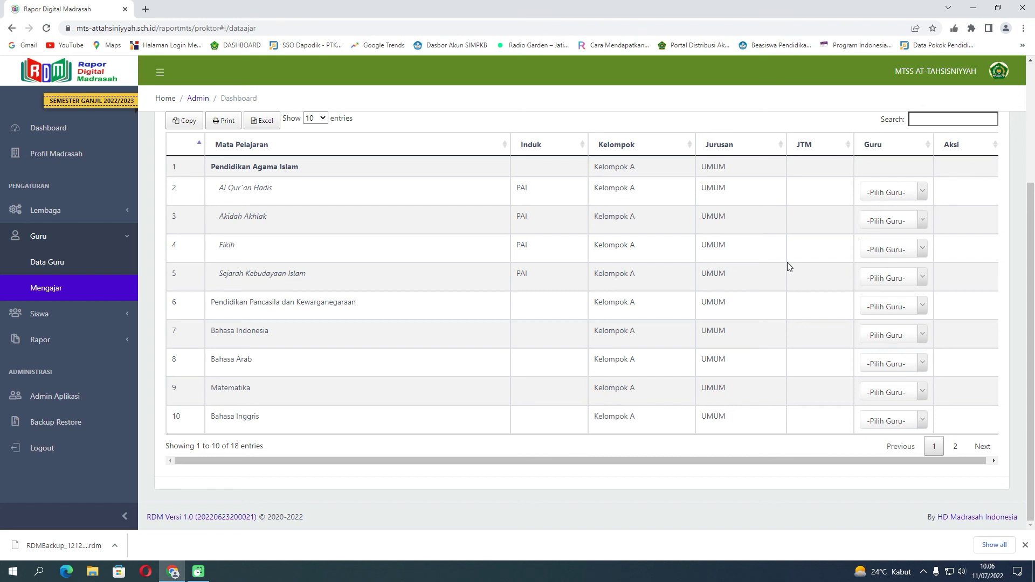
left_click(917, 194)
left_click(917, 193)
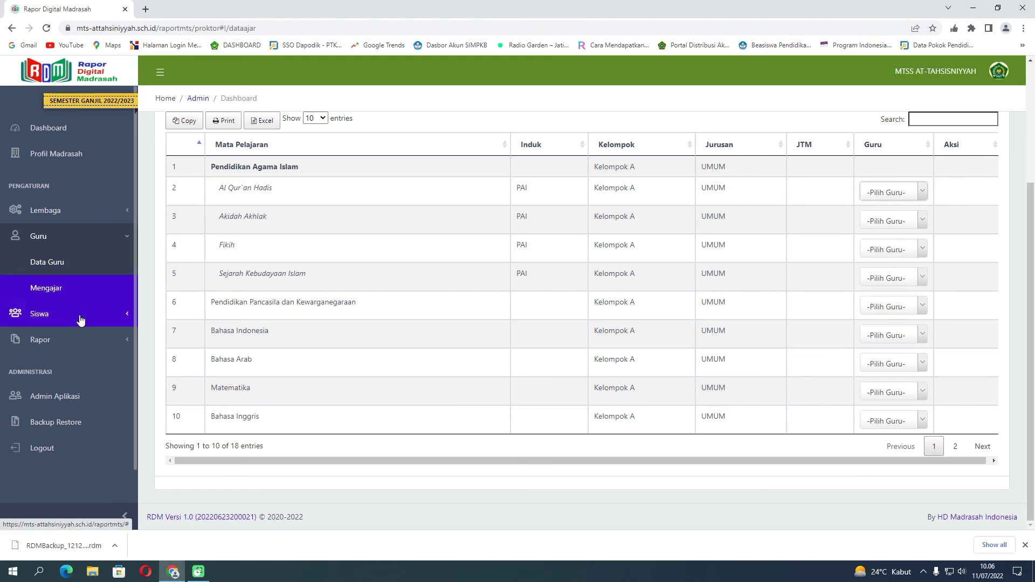
Open class VIII.1 for editing in the class data and view the available class name options
left_click(74, 211)
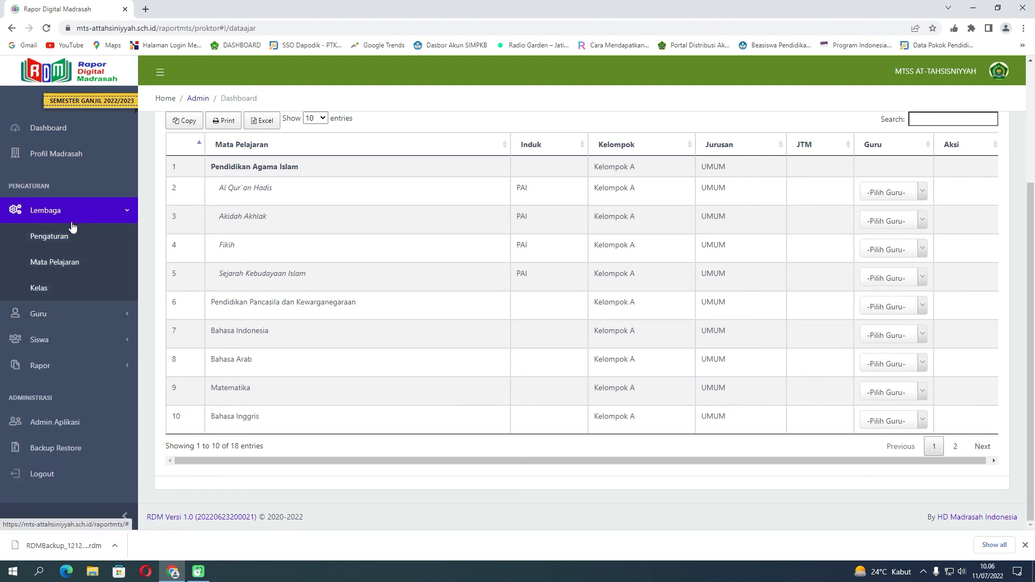
left_click(59, 291)
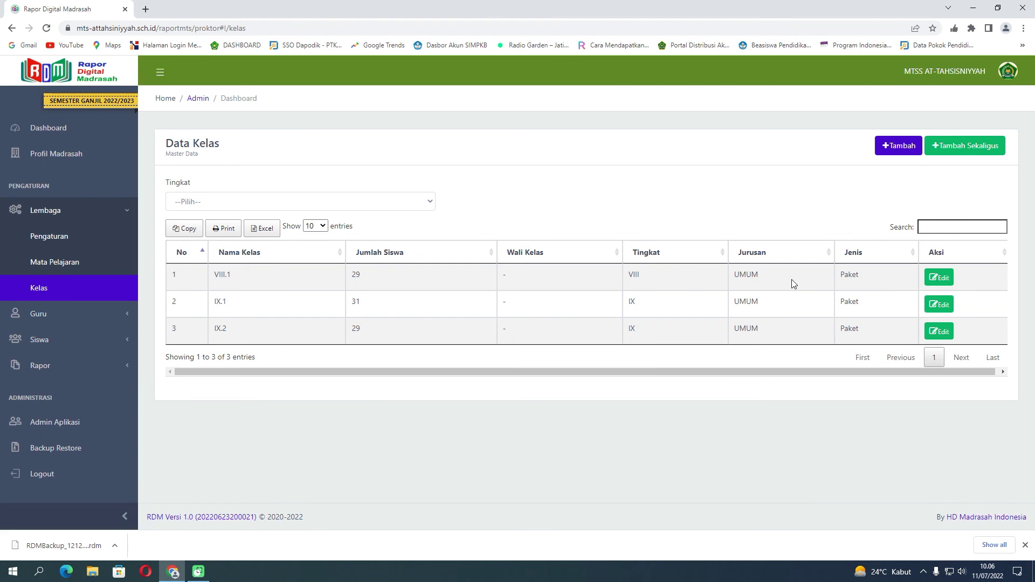
left_click(939, 277)
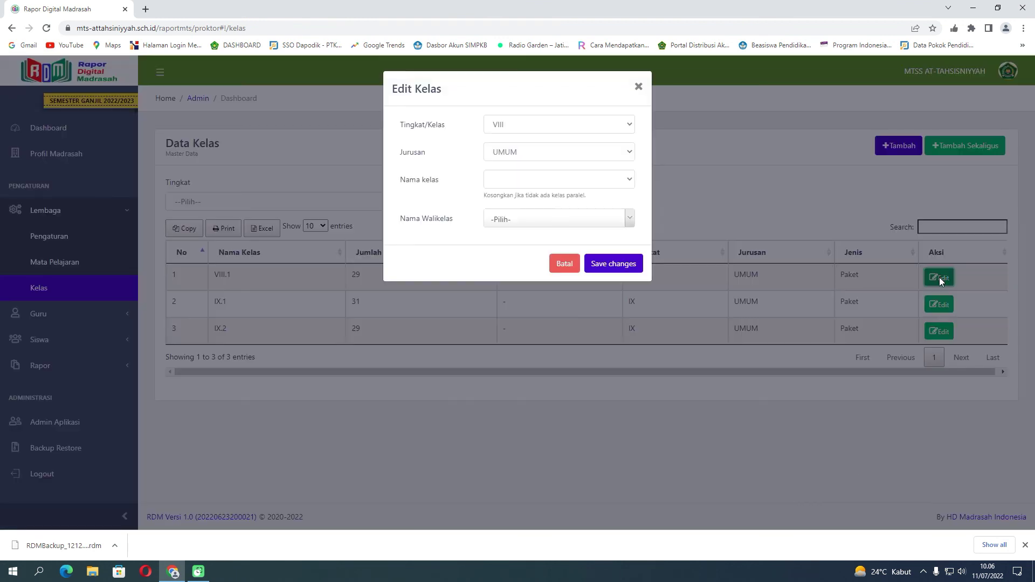
left_click(625, 183)
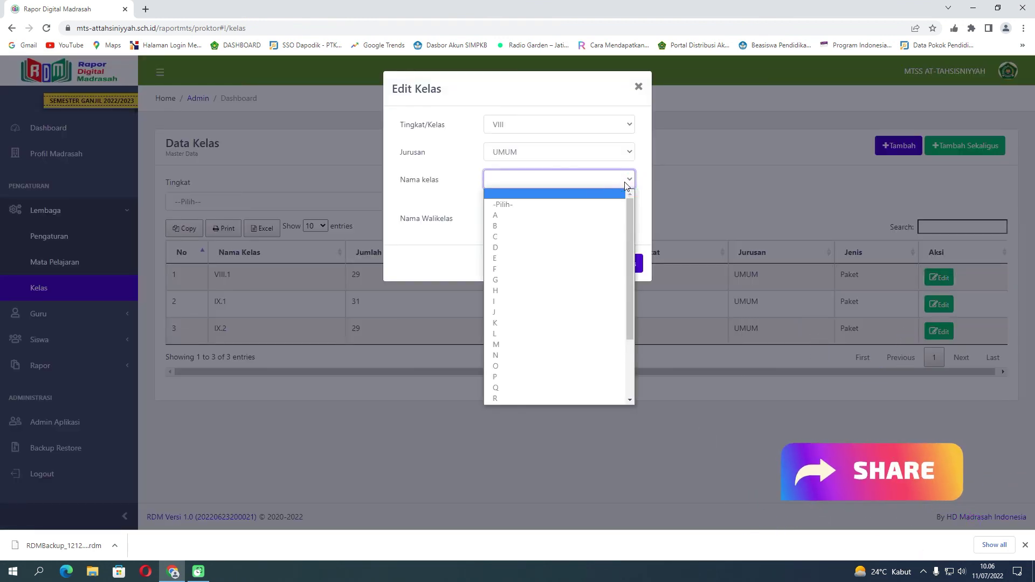
left_click(627, 183)
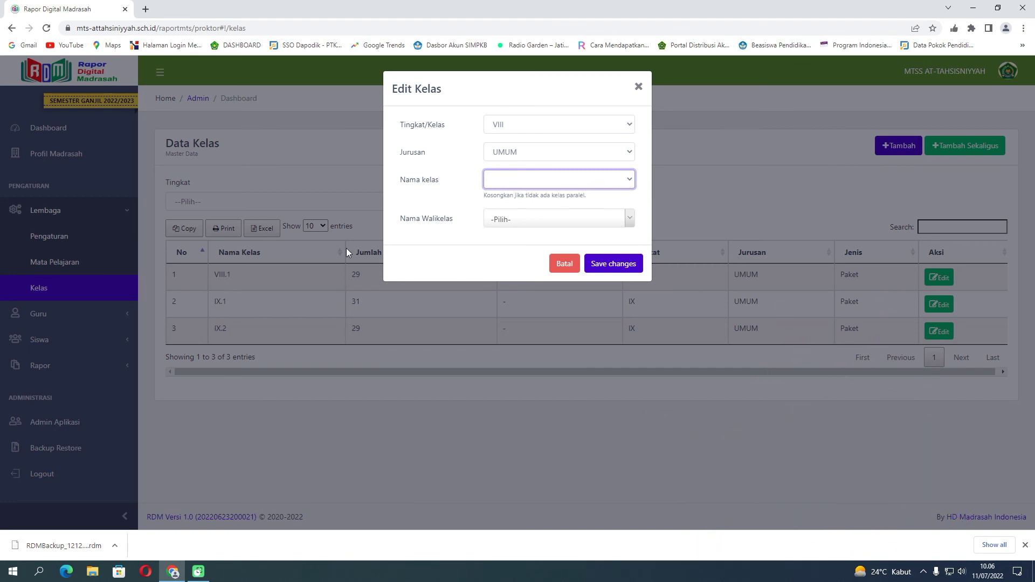
left_click(629, 180)
left_click(631, 181)
left_click(631, 181)
left_click(631, 181)
left_click(630, 181)
left_click(630, 181)
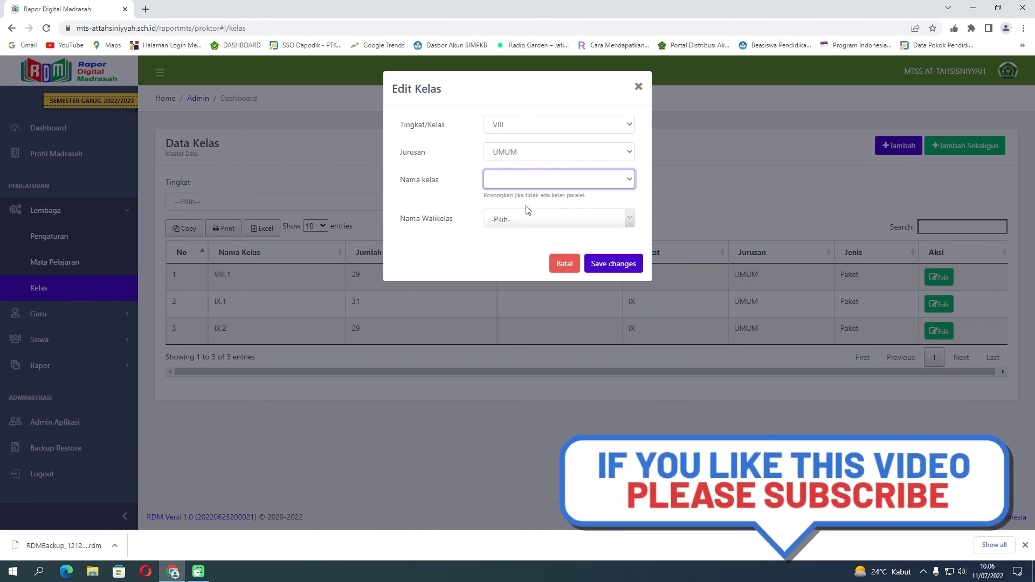
Look through the homeroom teacher choices for class VIII.1 and close the class editor without saving
left_click(629, 218)
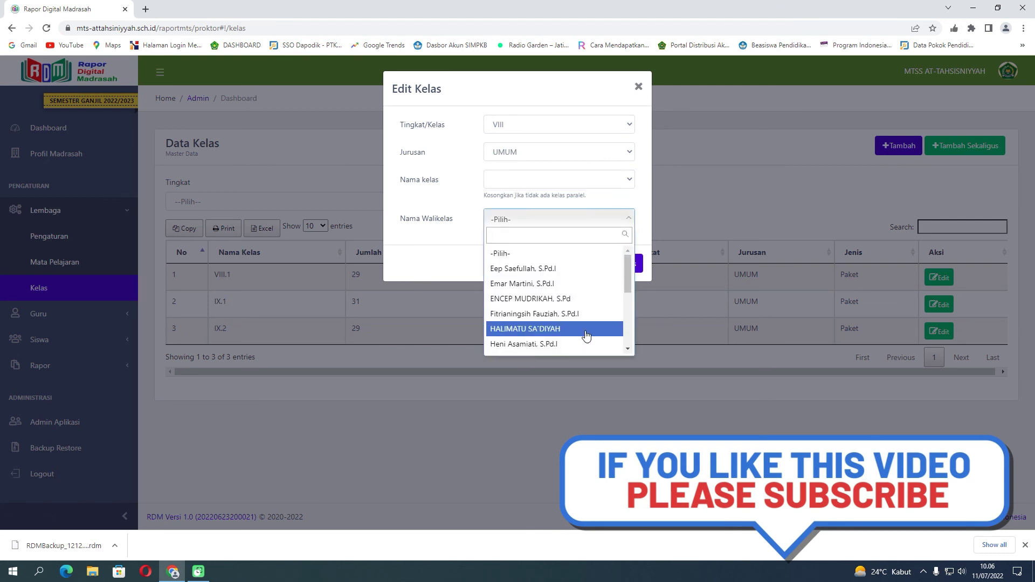
left_click_drag(628, 278, 625, 343)
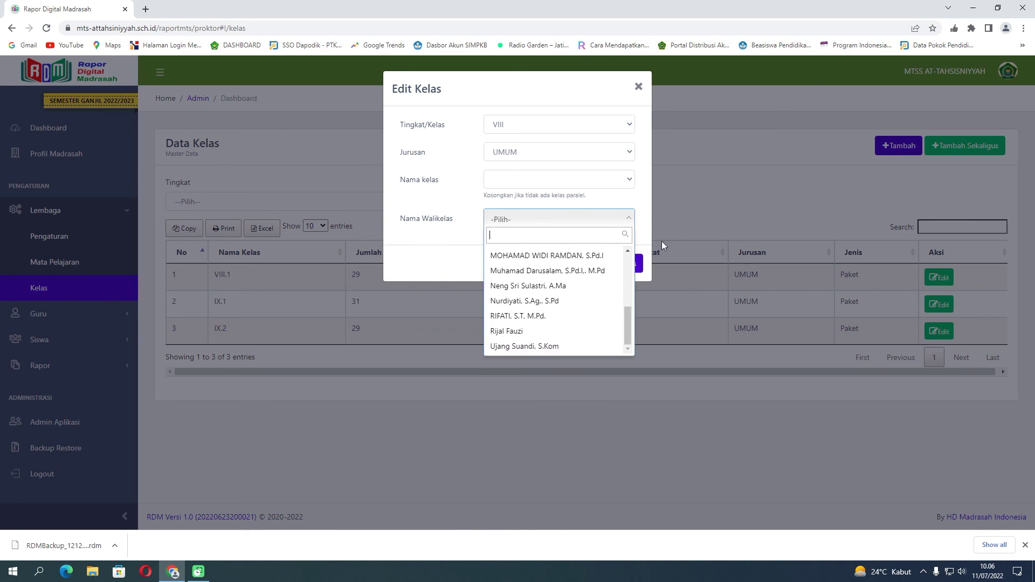
left_click(639, 88)
left_click(639, 88)
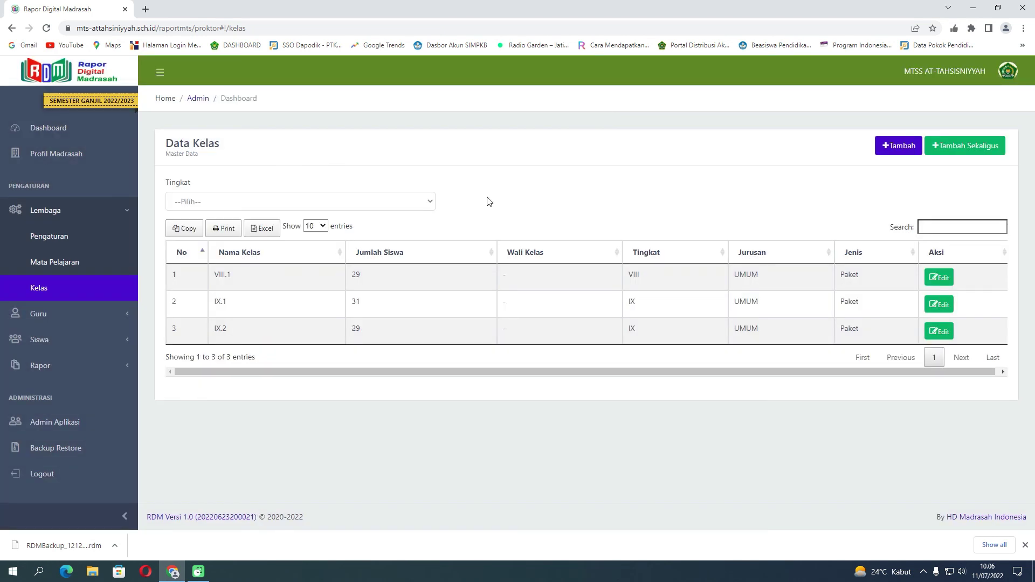